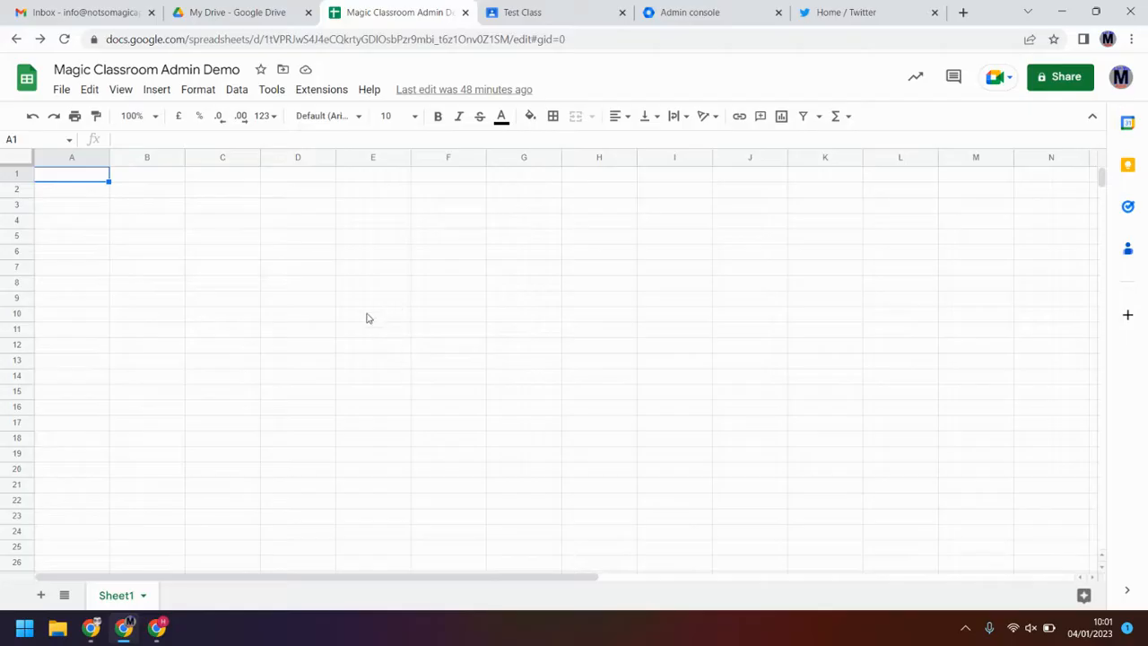
Step: Run Magic Classroom Admin for the first time from the Extensions menu
{"action": "left_click", "coordinate": [334, 93]}
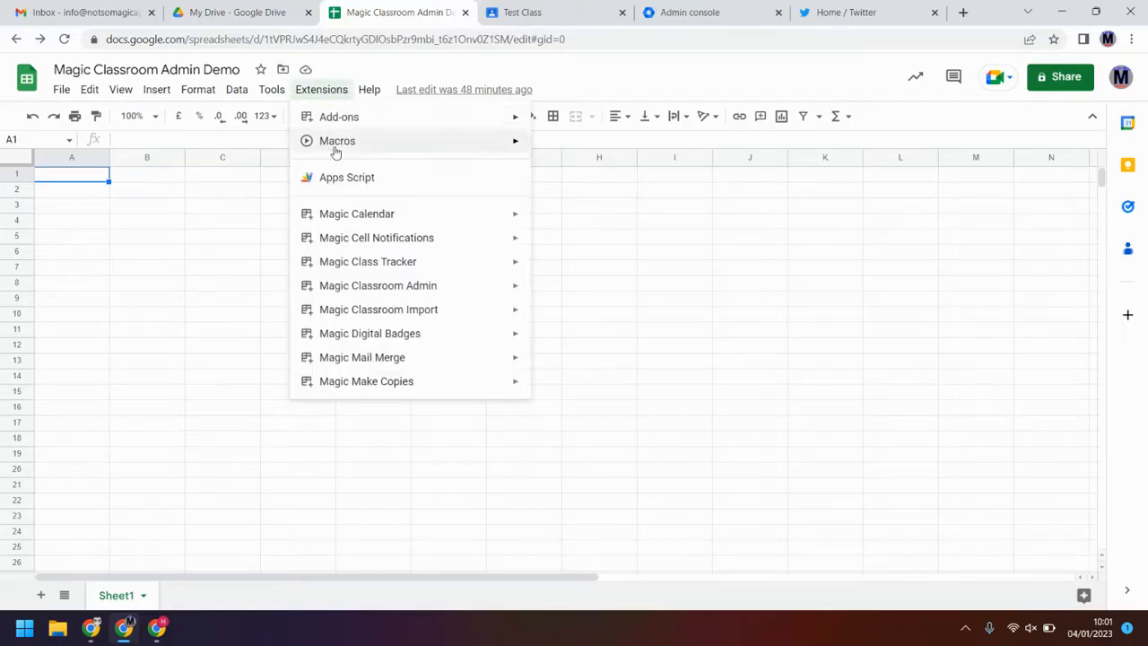
{"action": "mouse_move", "coordinate": [415, 287]}
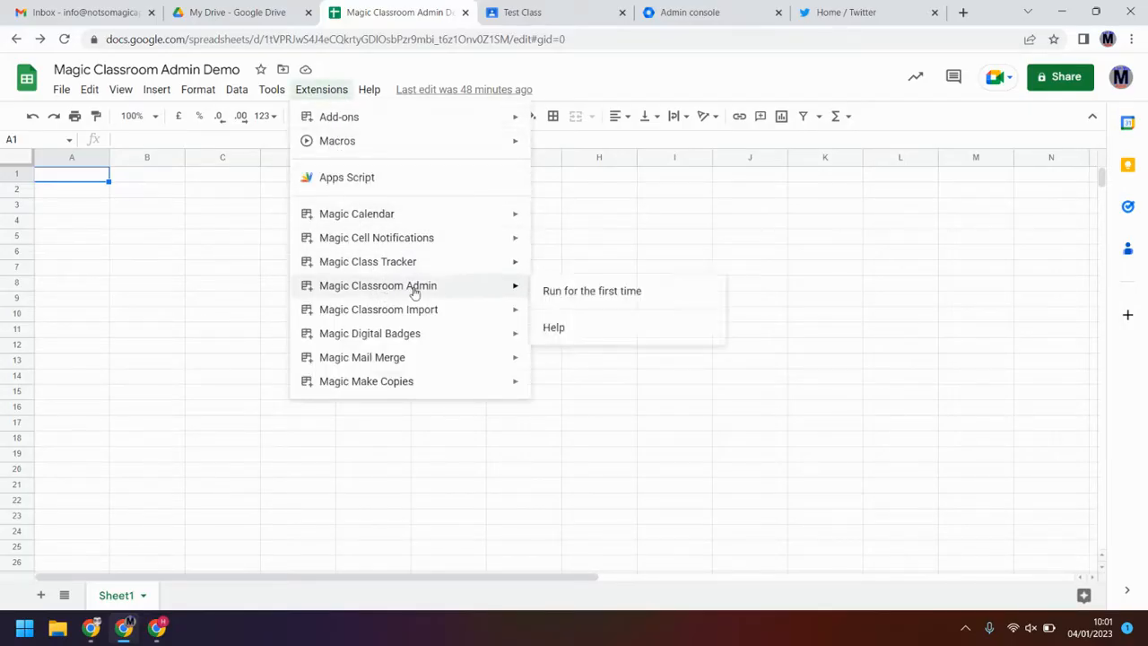
{"action": "left_click", "coordinate": [582, 293]}
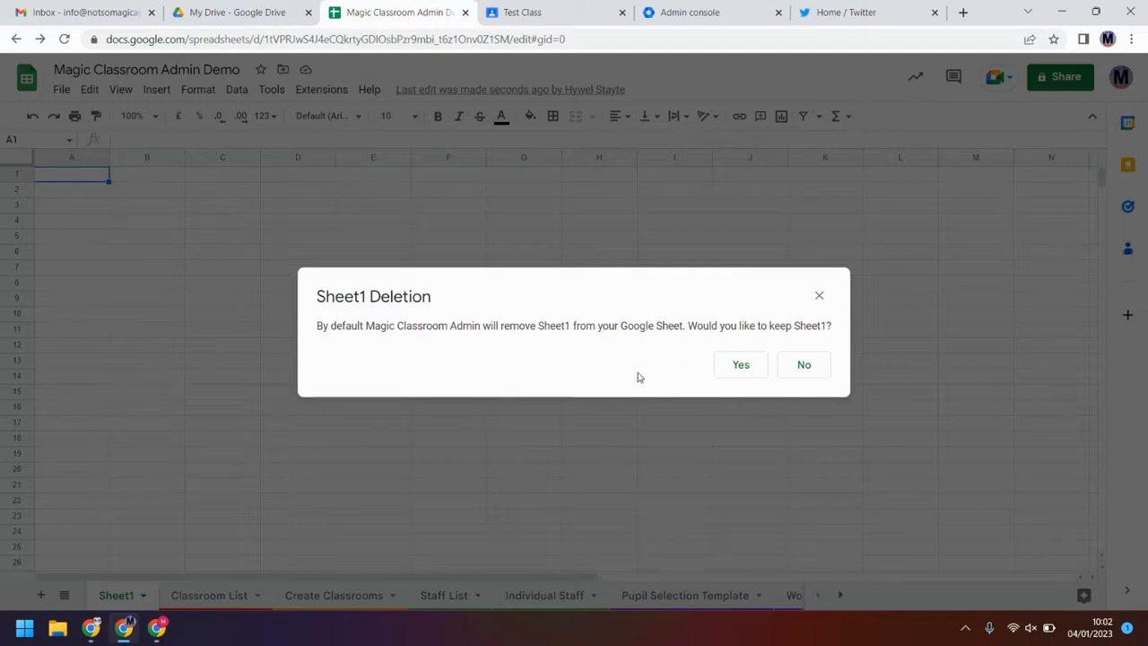
Step: Answer the Sheet1 deletion prompt so Sheet1 is removed, then scroll the add-on sidebar
{"action": "left_click", "coordinate": [802, 366]}
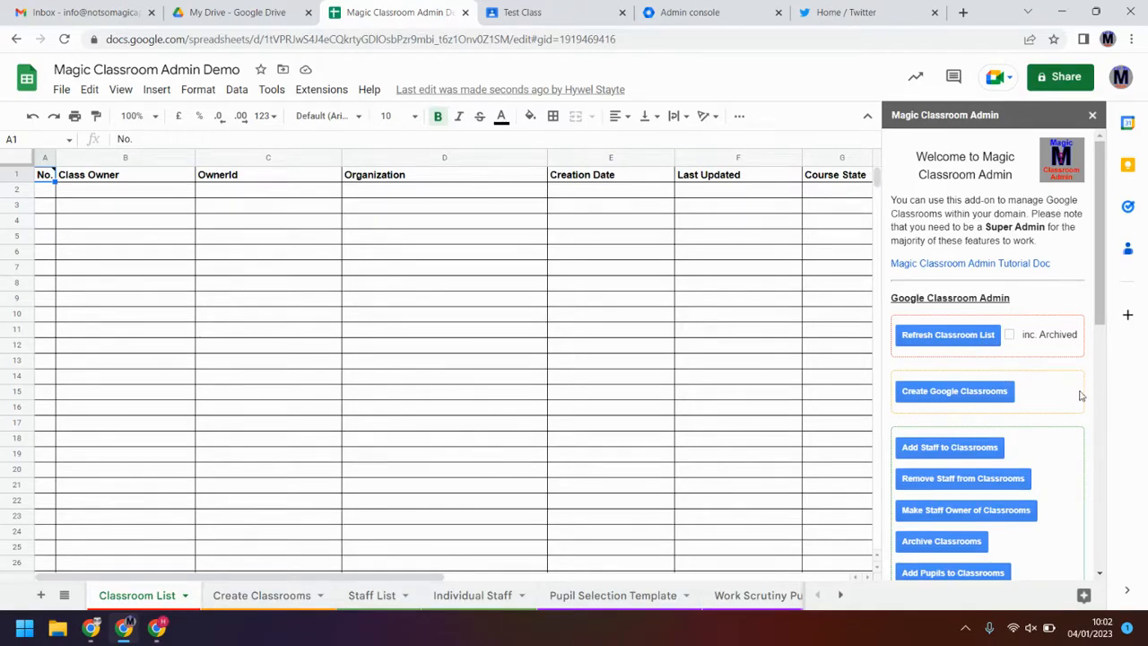
{"action": "left_click_drag", "start_coordinate": [1104, 325], "coordinate": [1072, 323]}
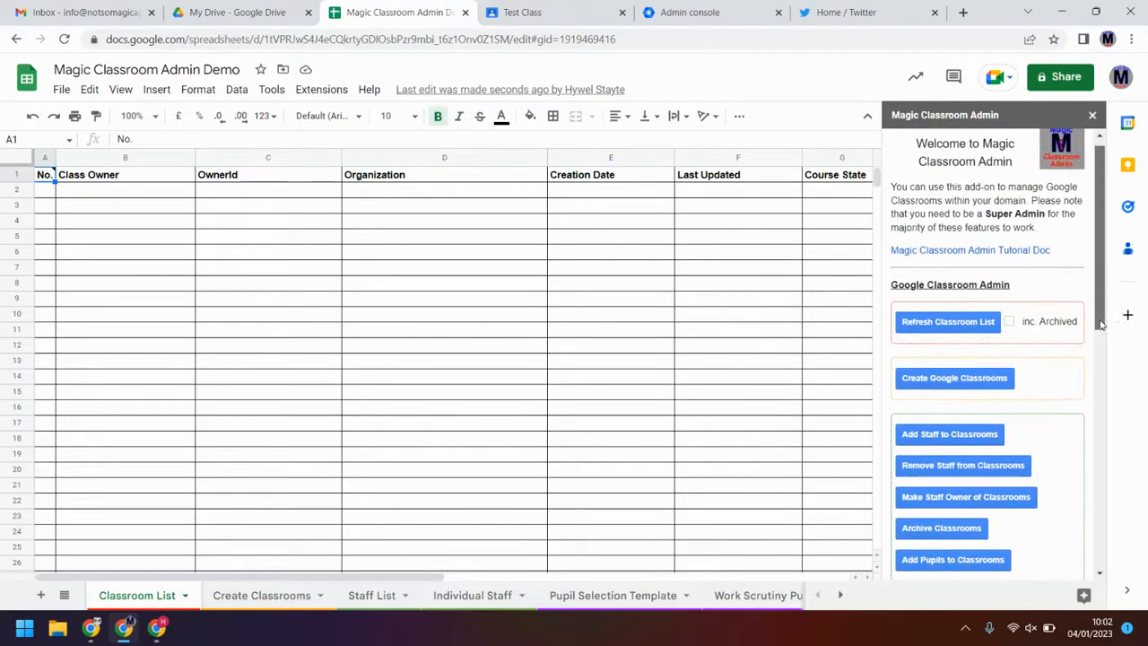
Step: Refresh the Classroom List with archived classes included, listing Test Class, Test Class 2 and Testing Class
{"action": "left_click", "coordinate": [965, 327]}
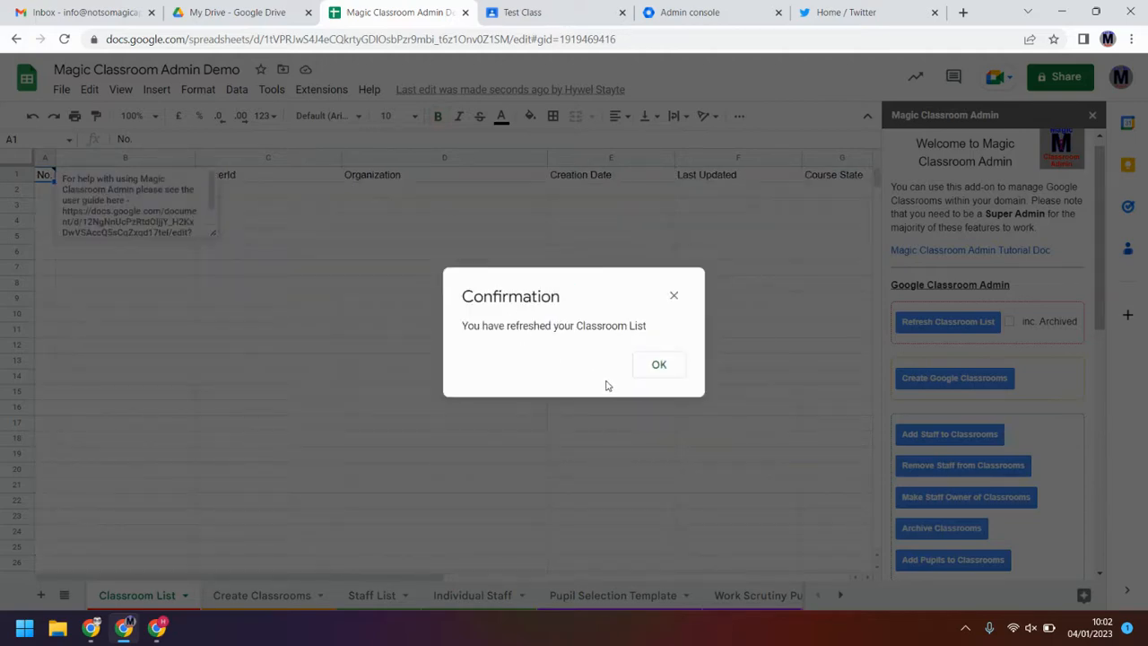
{"action": "left_click", "coordinate": [682, 374]}
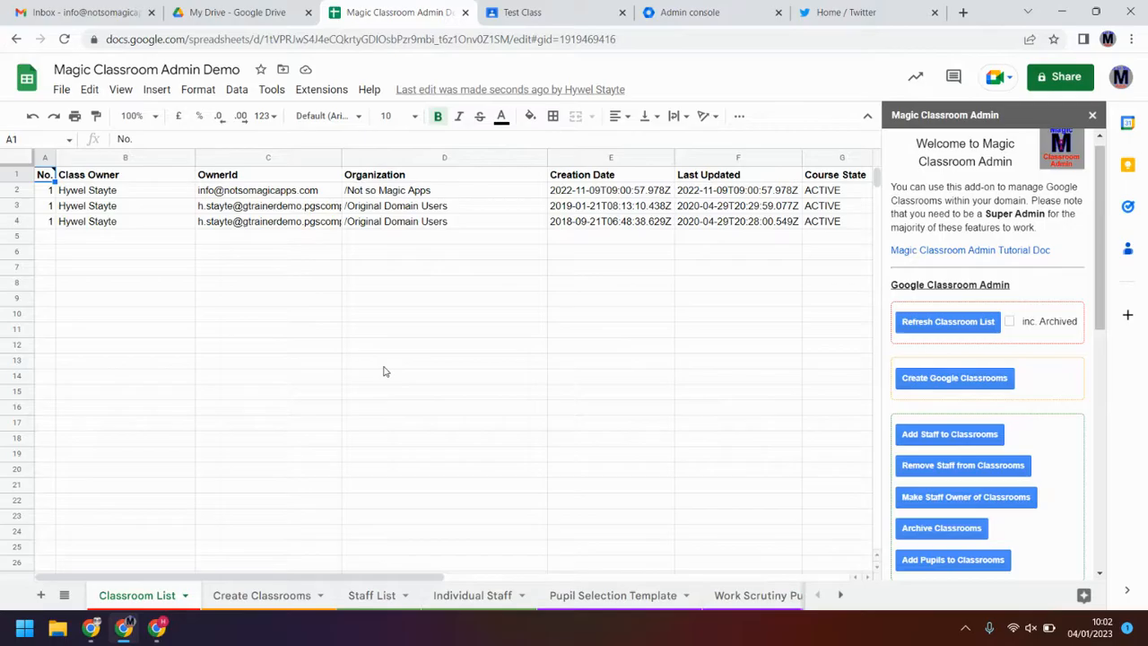
{"action": "left_click", "coordinate": [1010, 323]}
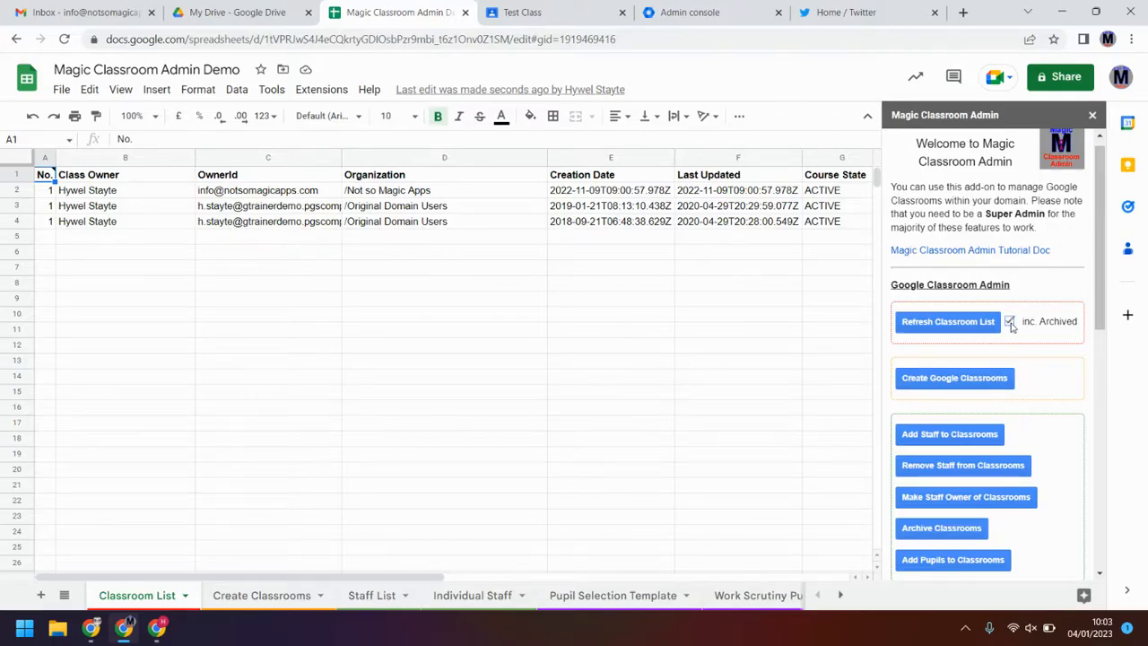
{"action": "left_click", "coordinate": [987, 328]}
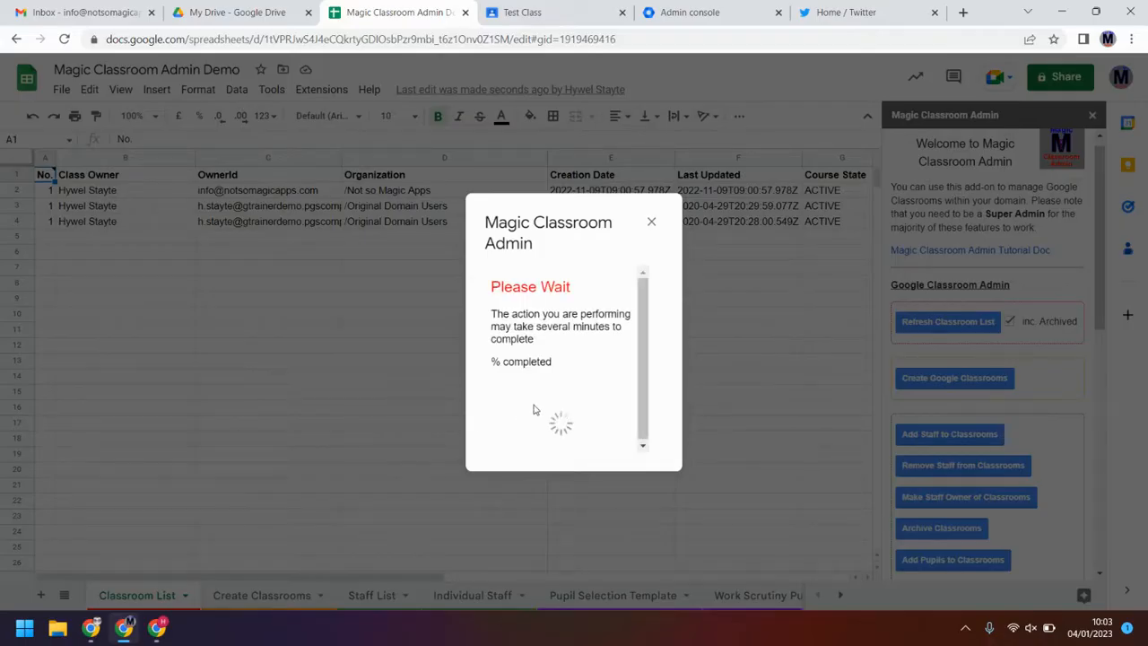
{"action": "left_click", "coordinate": [658, 366]}
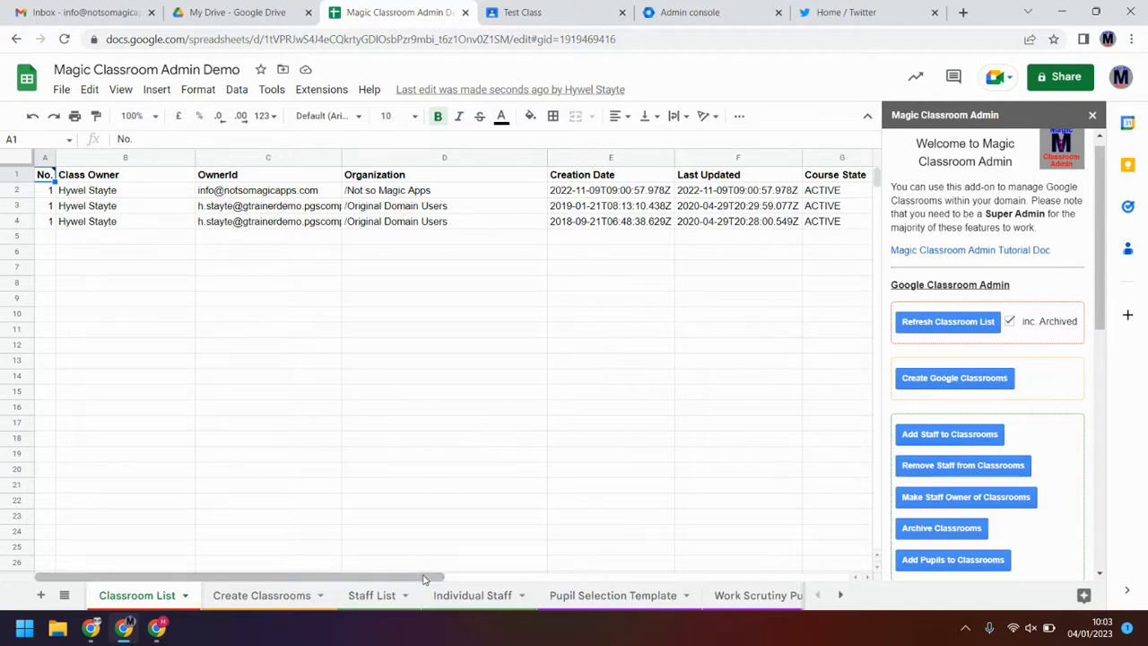
{"action": "left_click_drag", "start_coordinate": [427, 572], "coordinate": [840, 560]}
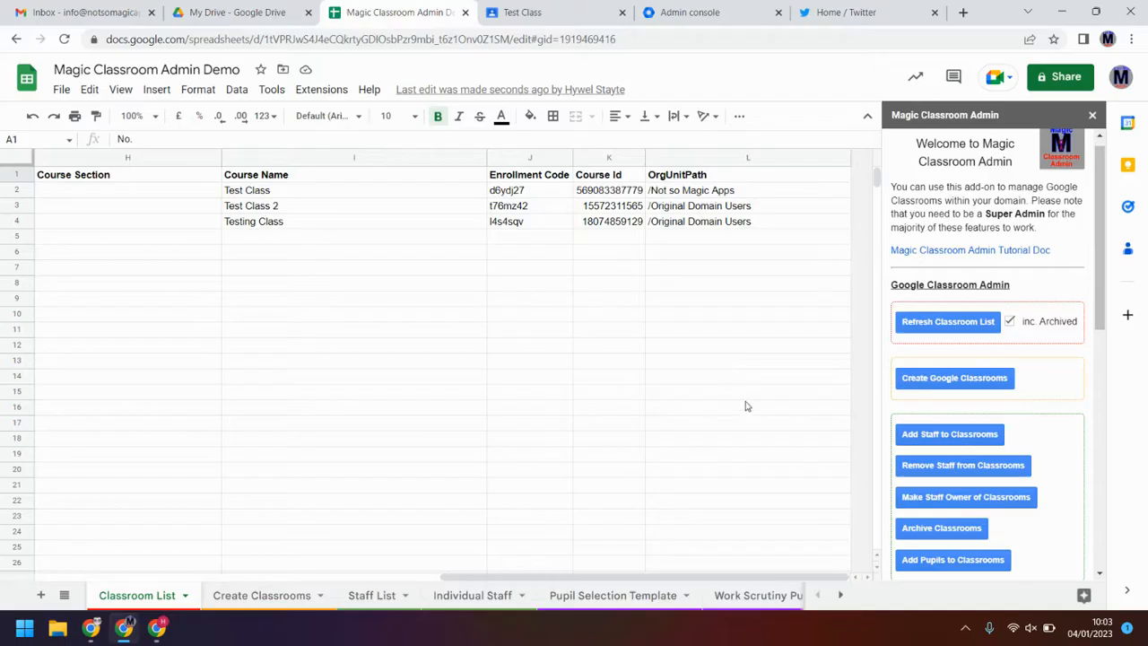
{"action": "left_click_drag", "start_coordinate": [547, 577], "coordinate": [128, 583]}
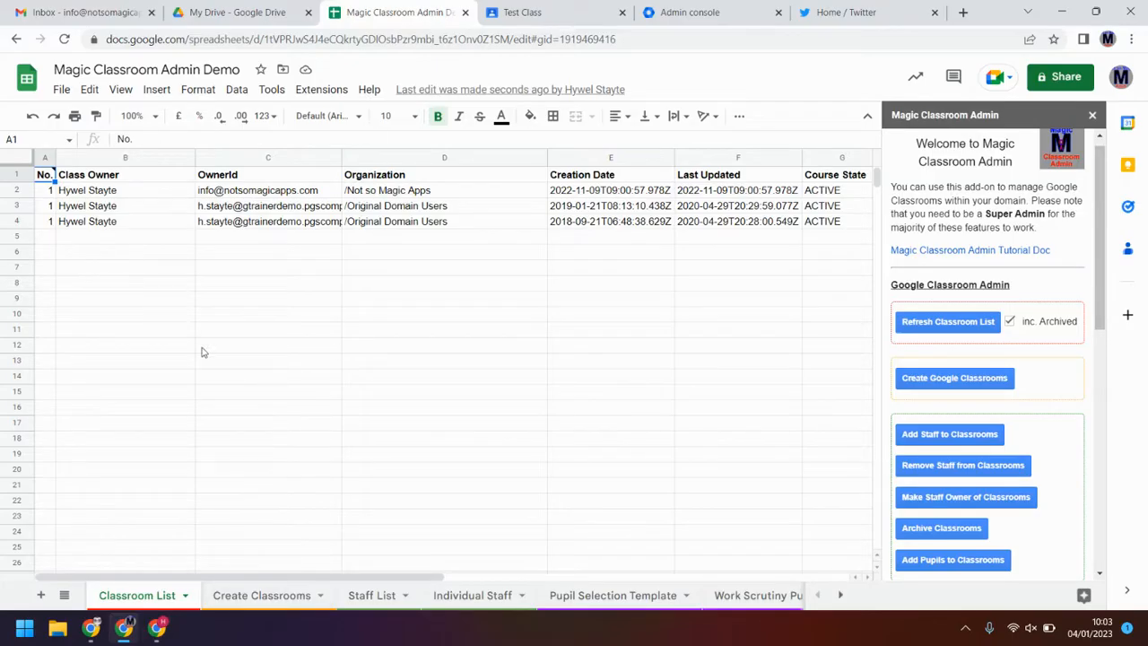
Step: On Create Classrooms, enter Test 1 in A2 and fill names down to Test 5 in row 6
{"action": "left_click", "coordinate": [260, 595]}
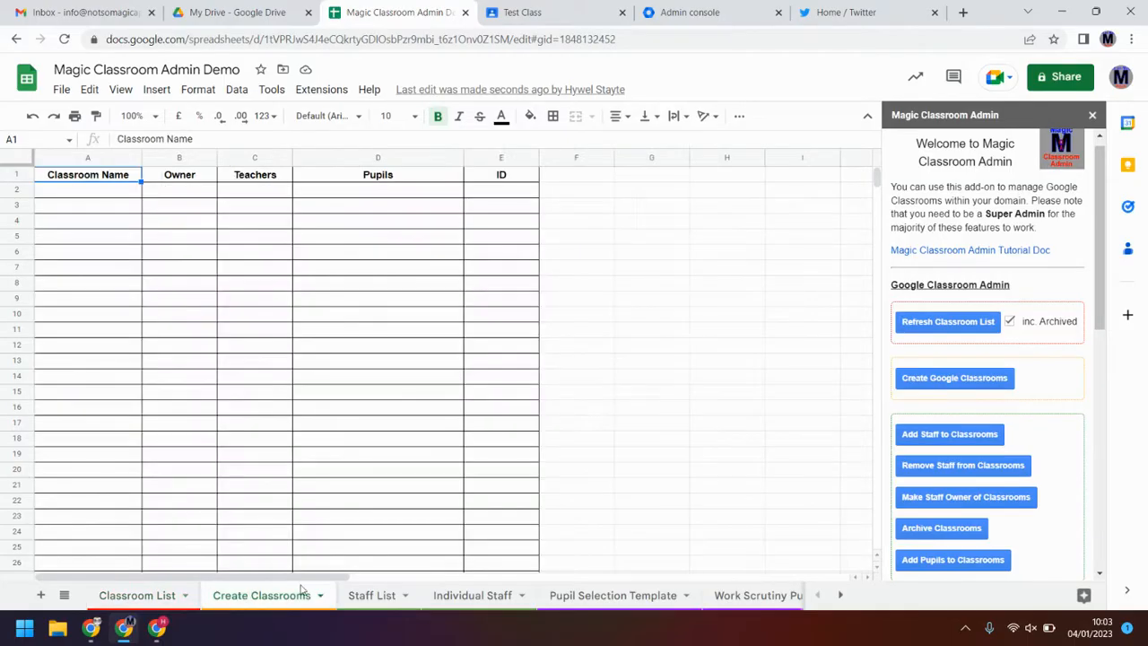
{"action": "left_click", "coordinate": [120, 192]}
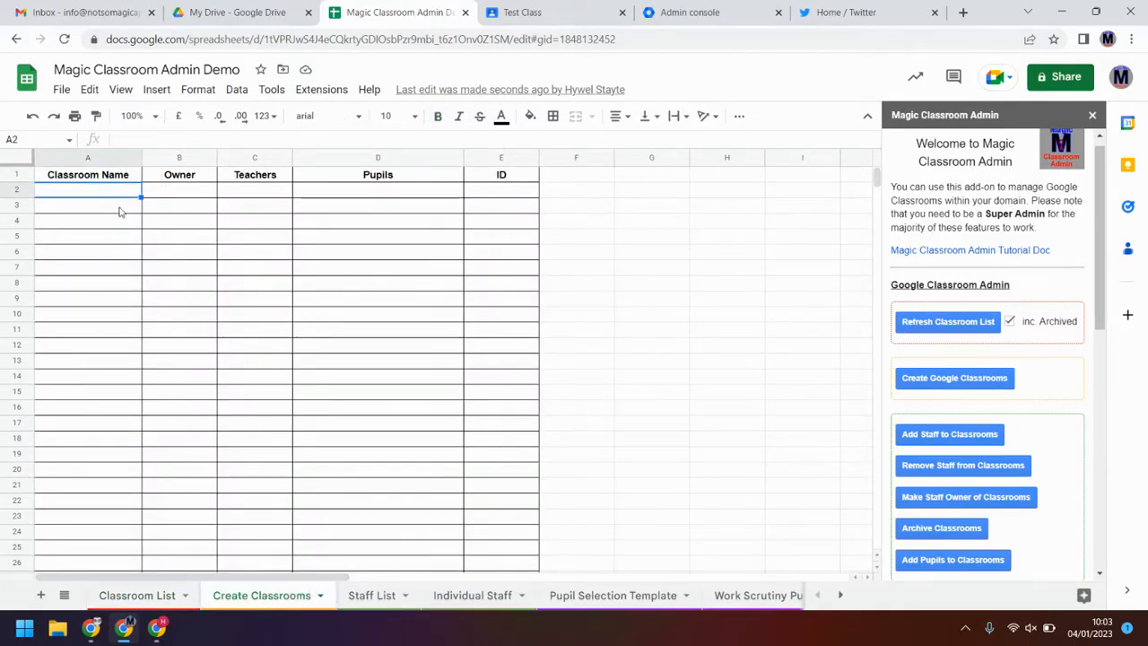
{"action": "type", "text": "Test 1"}
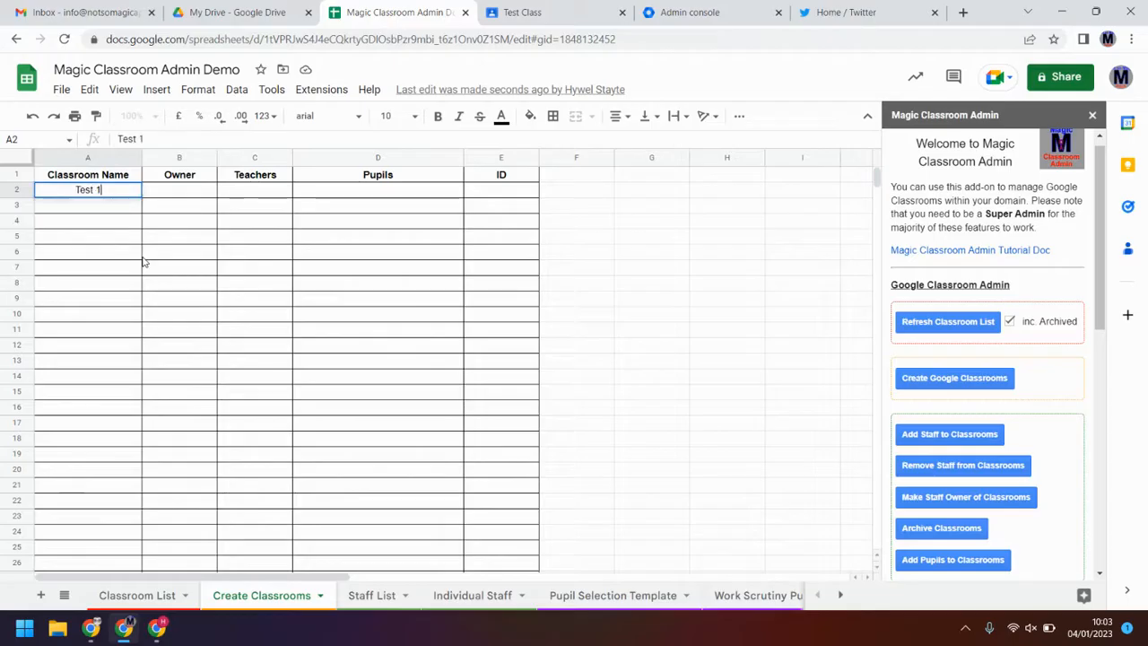
{"action": "key", "text": "Return"}
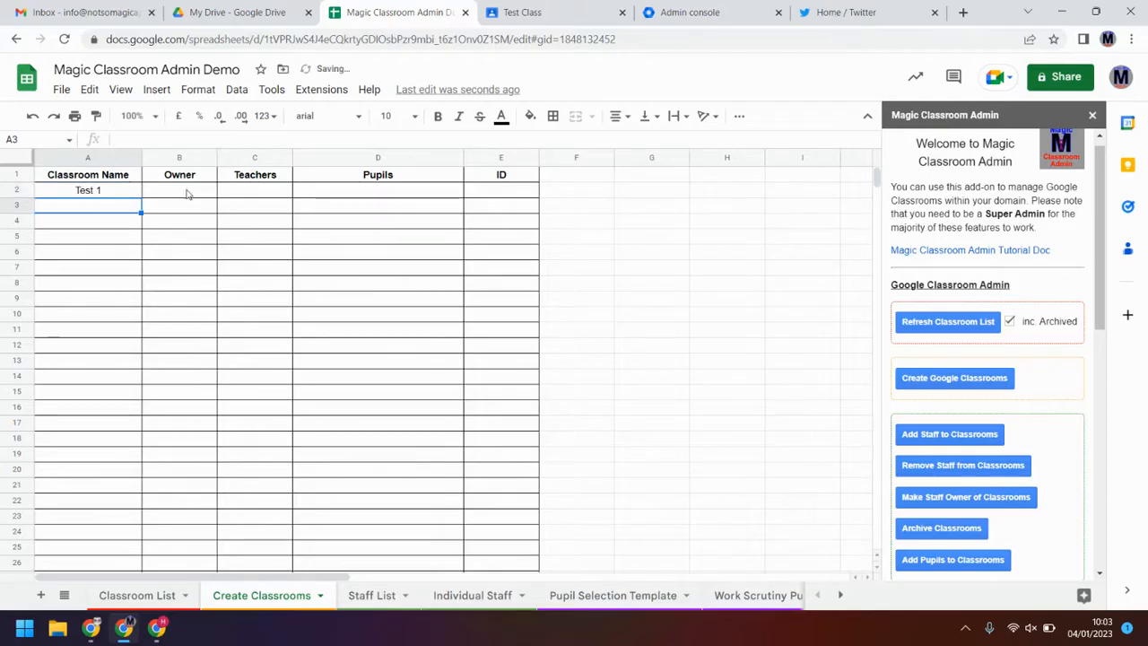
{"action": "left_click", "coordinate": [133, 192]}
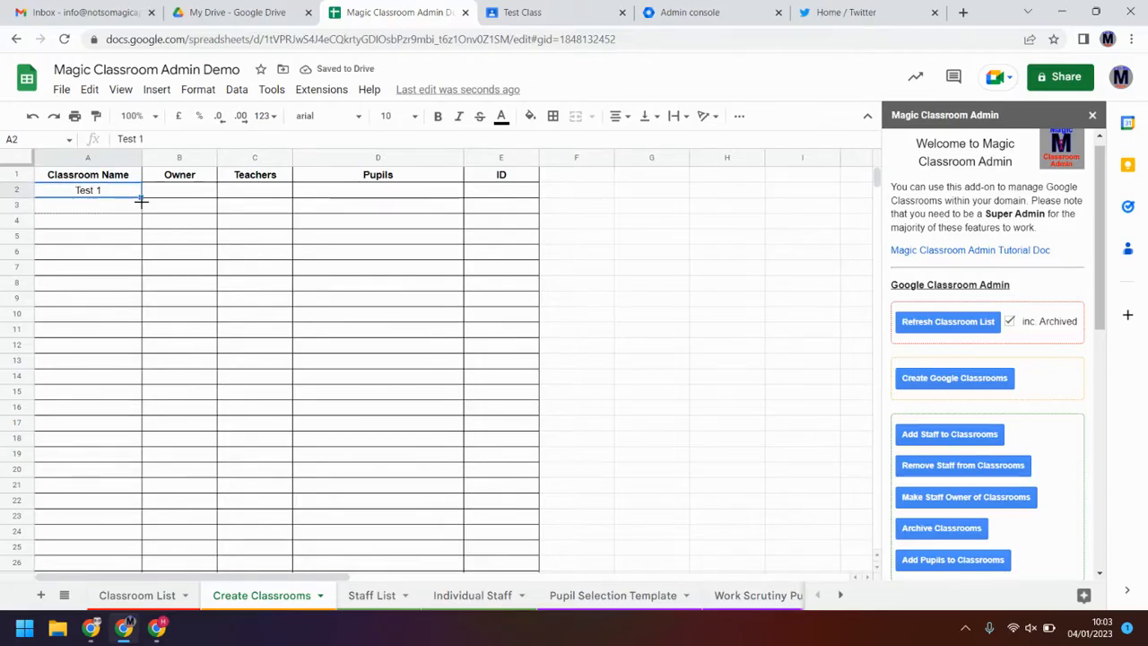
{"action": "left_click_drag", "start_coordinate": [141, 199], "coordinate": [130, 255]}
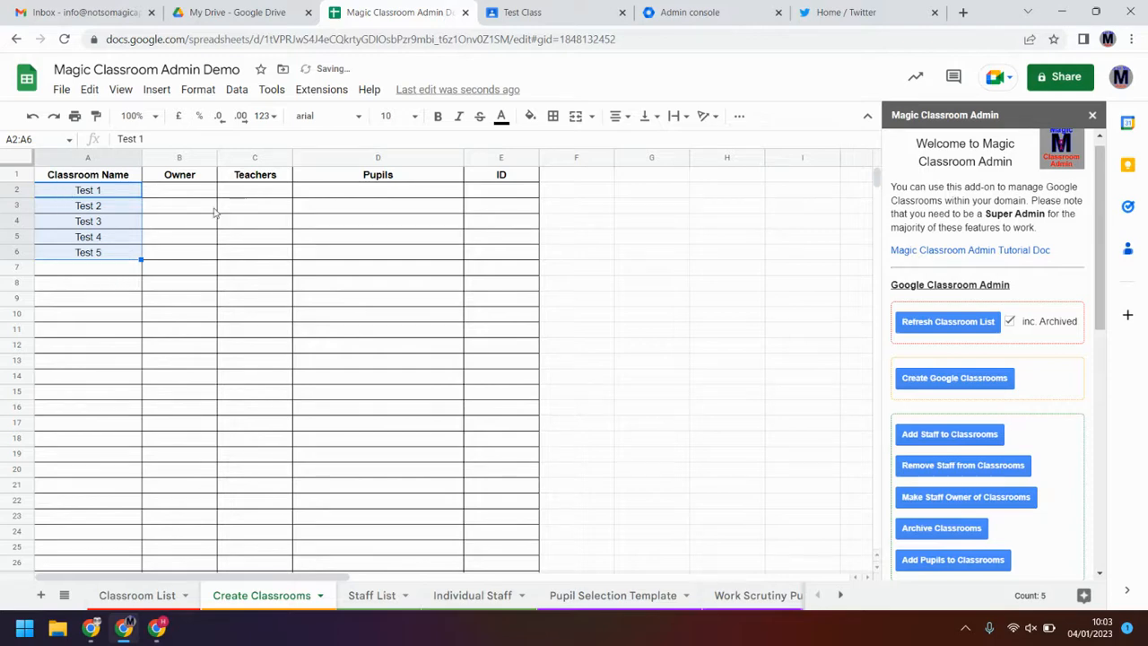
Step: Enter the owner's e-mail address in B2 and fill it down to B6
{"action": "left_click", "coordinate": [189, 194]}
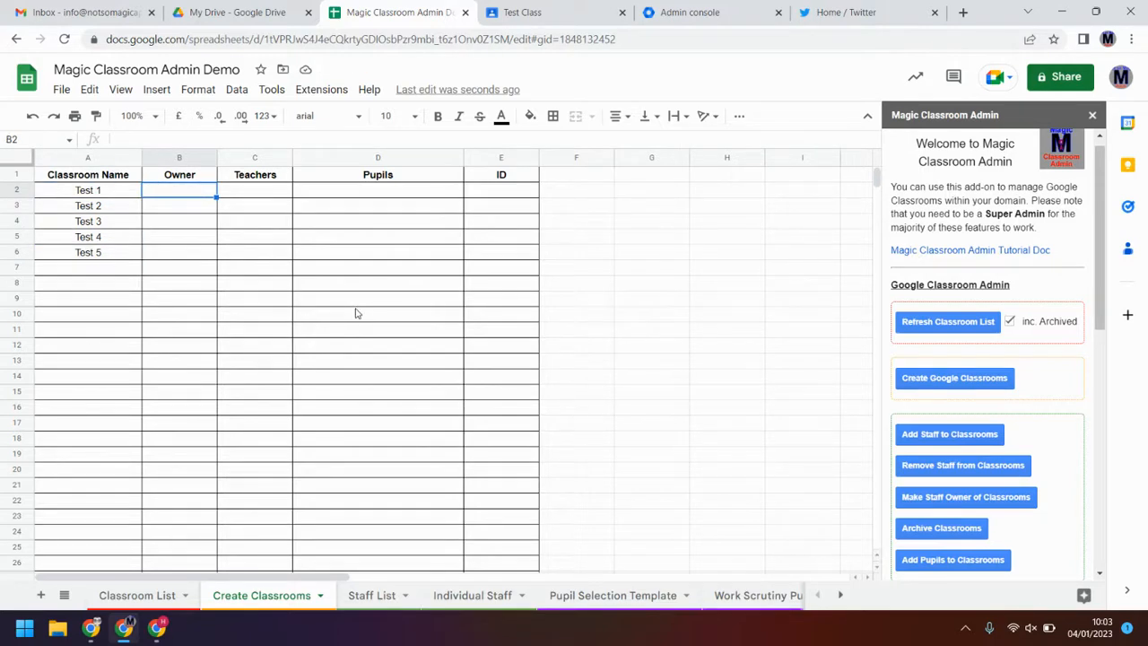
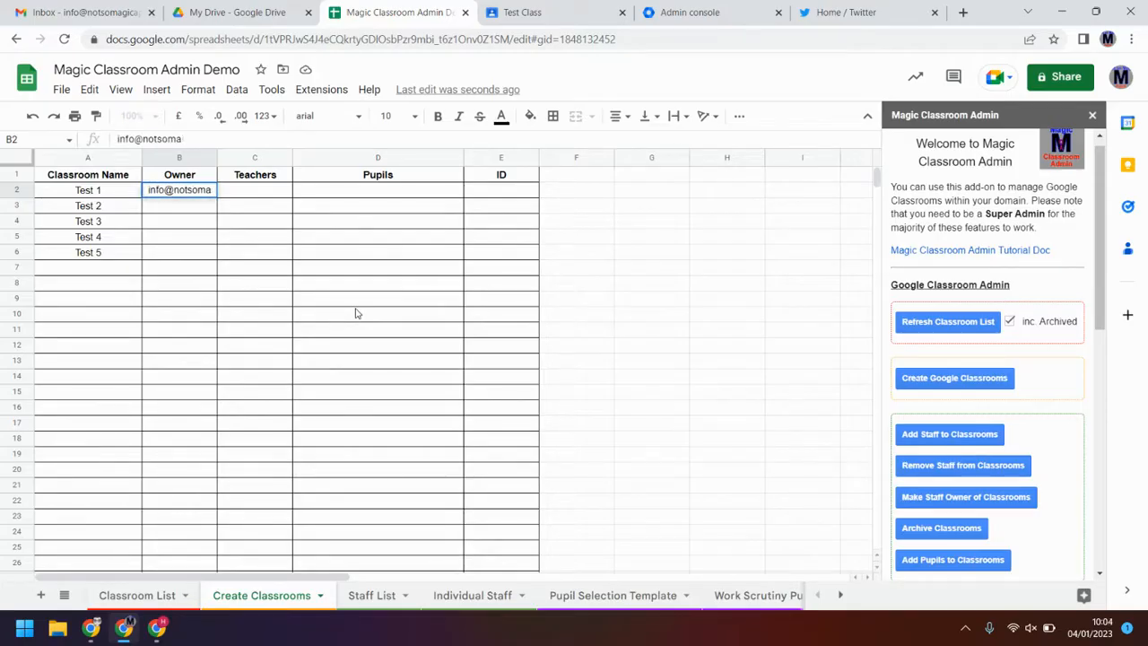
{"action": "key", "text": "Return"}
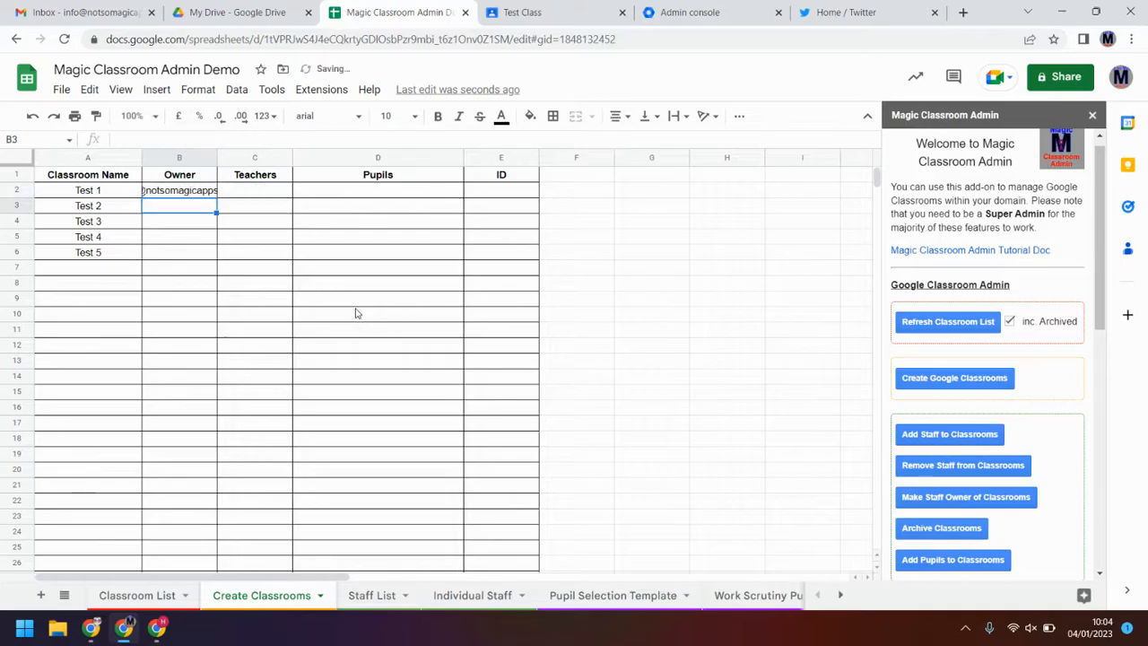
{"action": "left_click", "coordinate": [204, 192]}
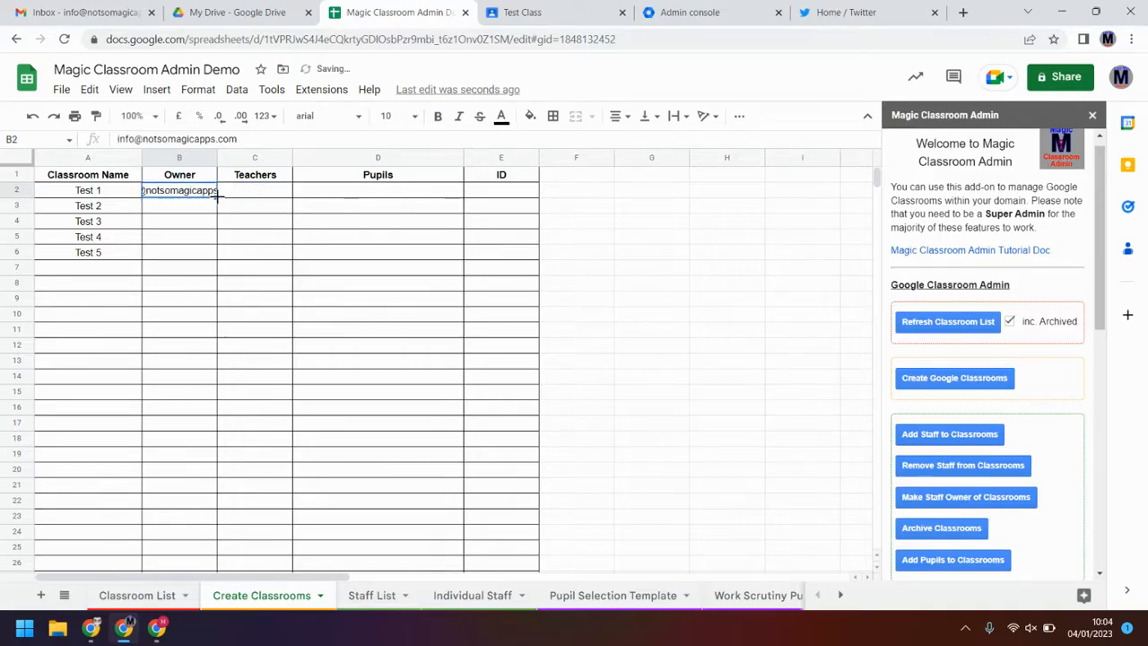
{"action": "left_click_drag", "start_coordinate": [204, 243], "coordinate": [201, 259]}
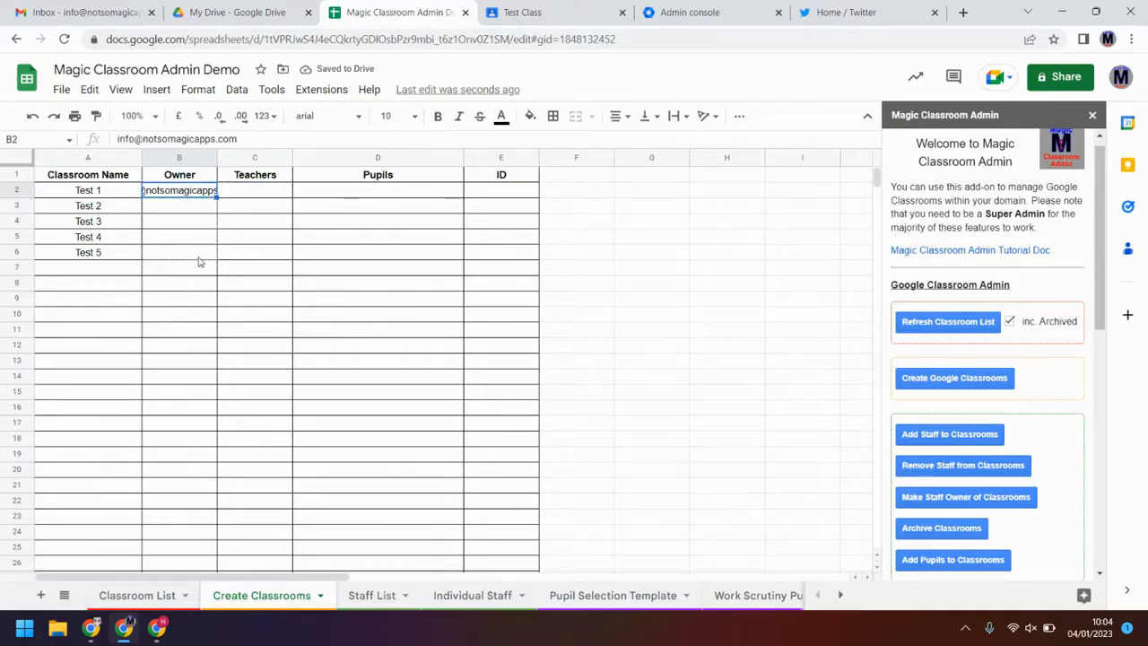
{"action": "left_click", "coordinate": [381, 193]}
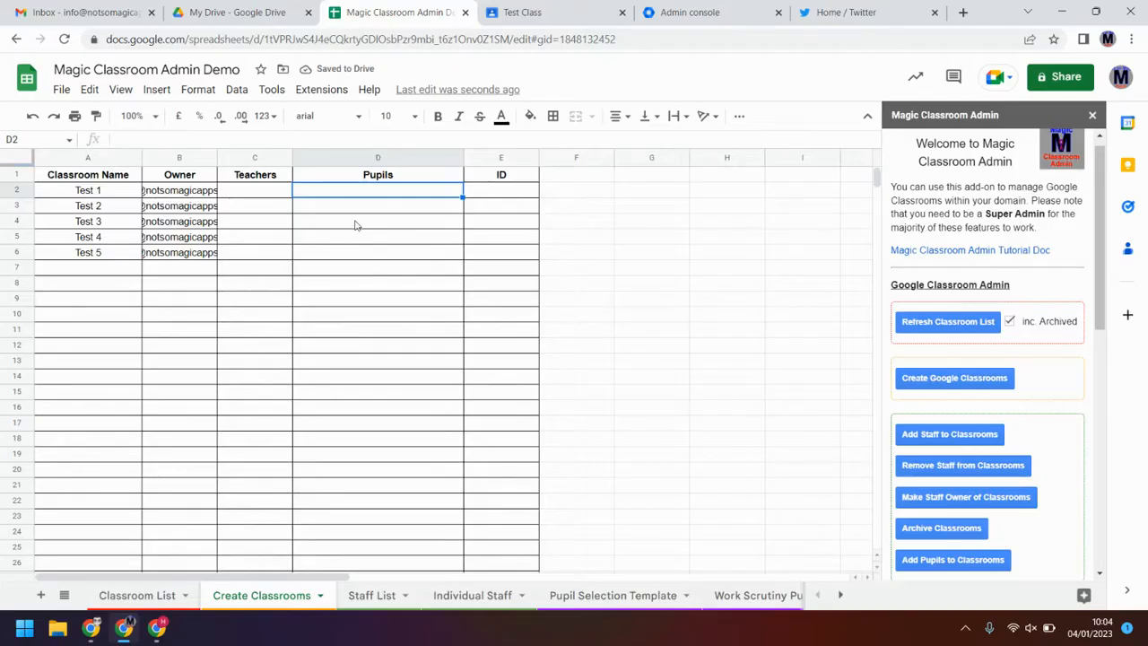
{"action": "left_click", "coordinate": [269, 199]}
{"action": "left_click", "coordinate": [320, 191]}
{"action": "left_click", "coordinate": [280, 198]}
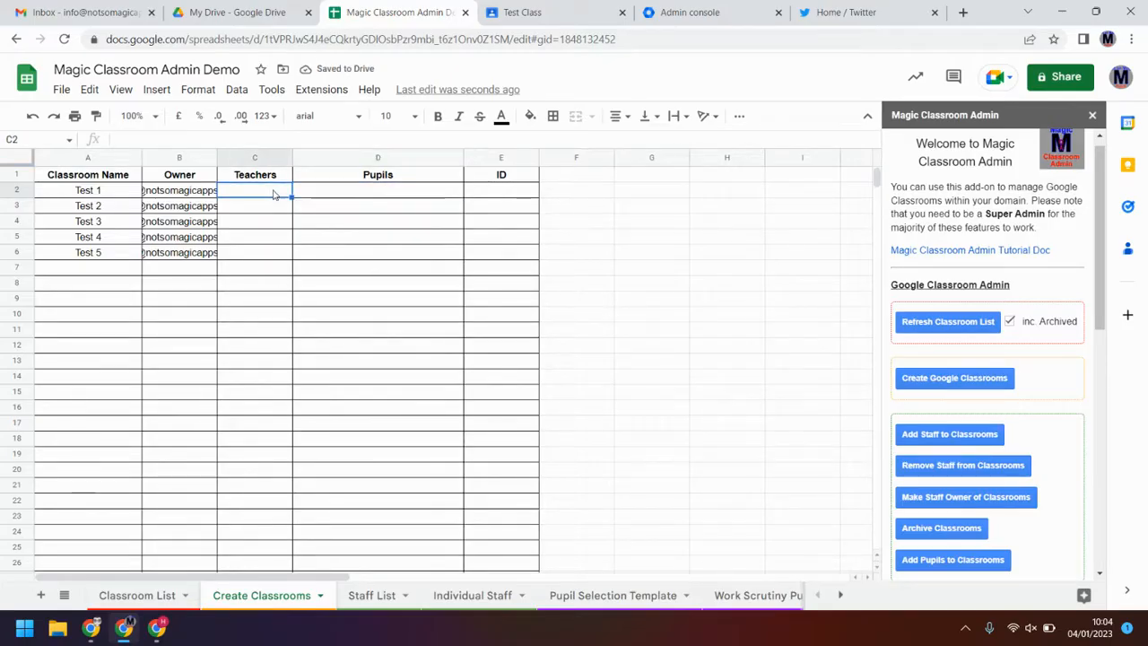
Step: Create Google Classrooms for the five Test rows and confirm the completion message
{"action": "left_click", "coordinate": [323, 196]}
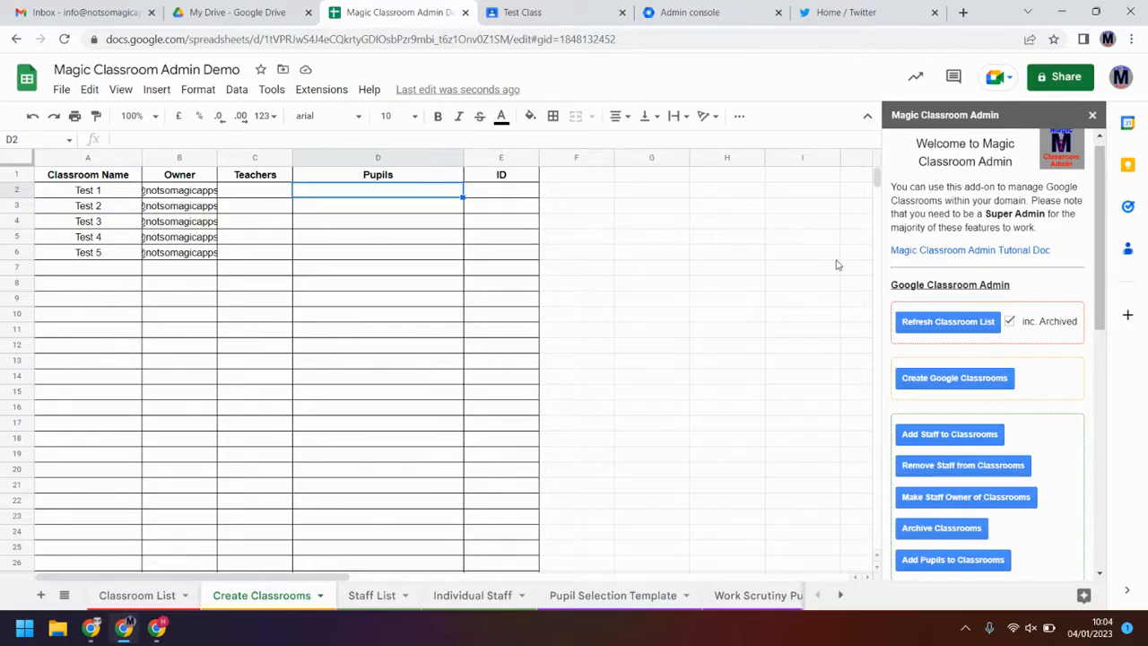
{"action": "left_click", "coordinate": [974, 382]}
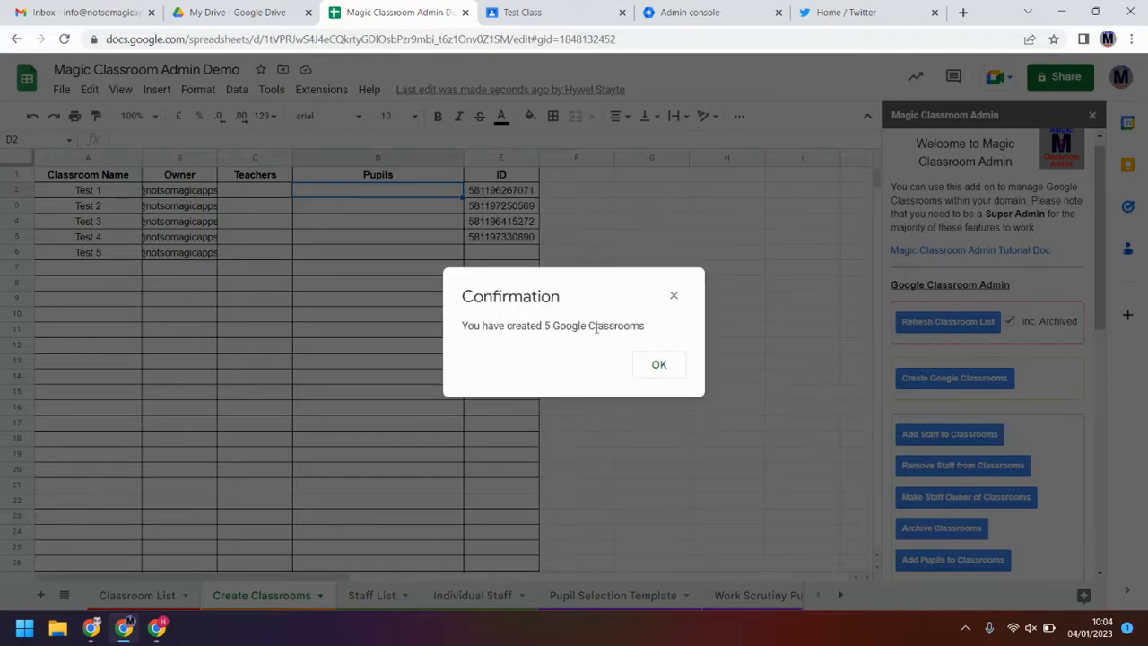
{"action": "left_click", "coordinate": [655, 367]}
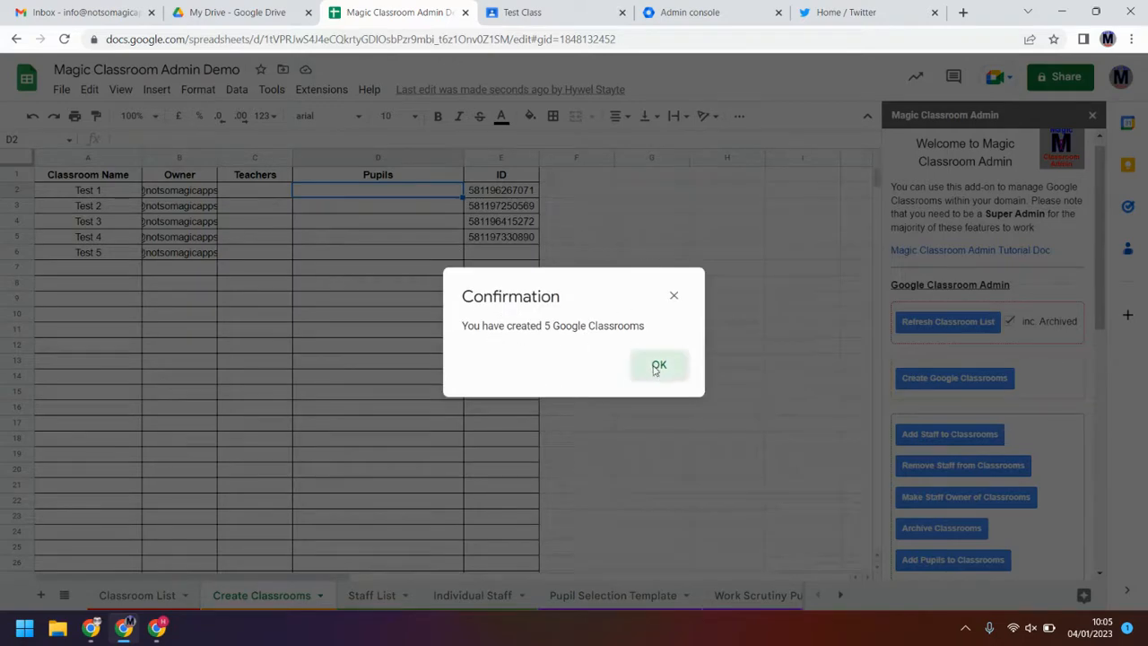
Step: In Google Classroom, reload the class list and accept the invitation to teach Test 1
{"action": "left_click", "coordinate": [529, 11]}
{"action": "left_click", "coordinate": [23, 78]}
{"action": "left_click", "coordinate": [52, 79]}
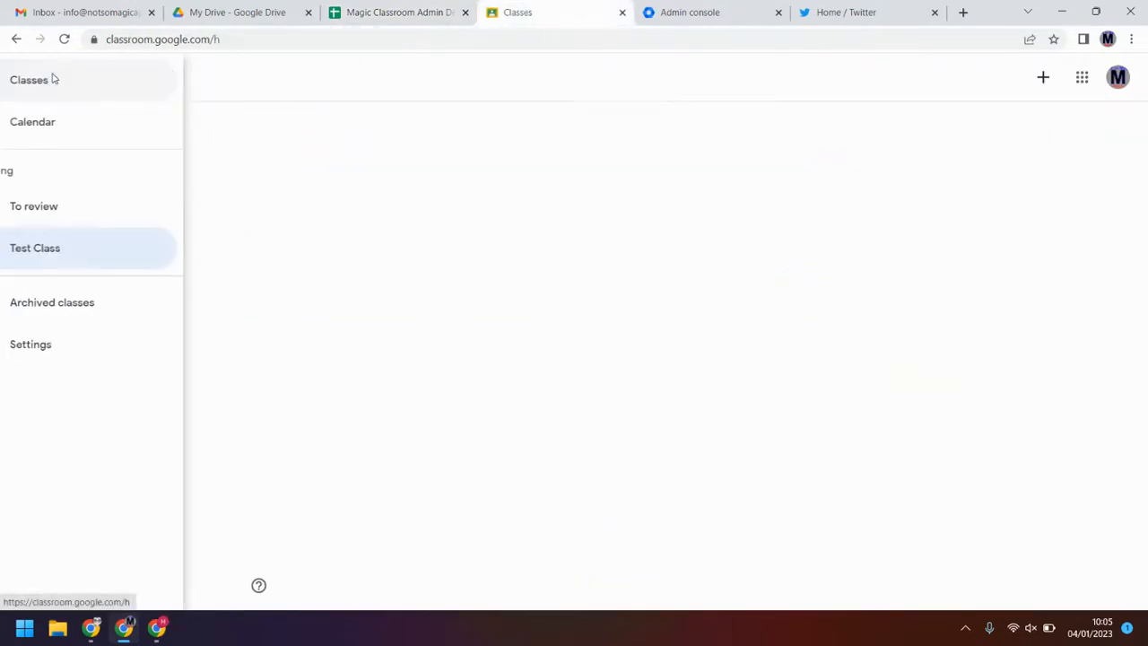
{"action": "left_click", "coordinate": [64, 39]}
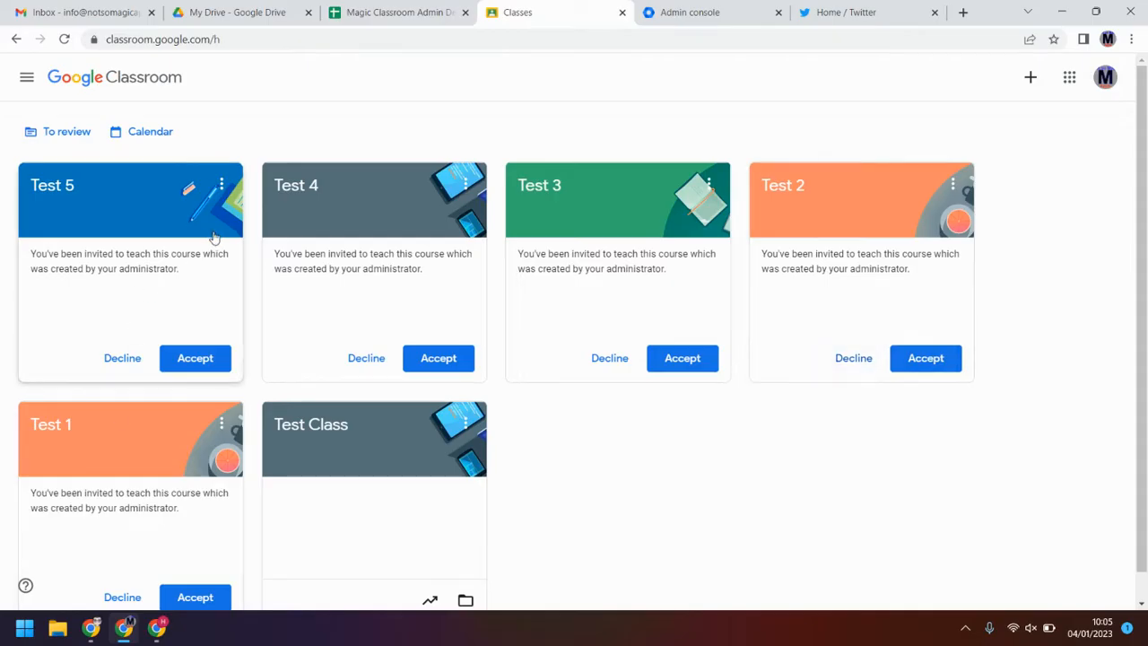
{"action": "scroll", "coordinate": [213, 237], "scroll_direction": "down", "scroll_amount": 1}
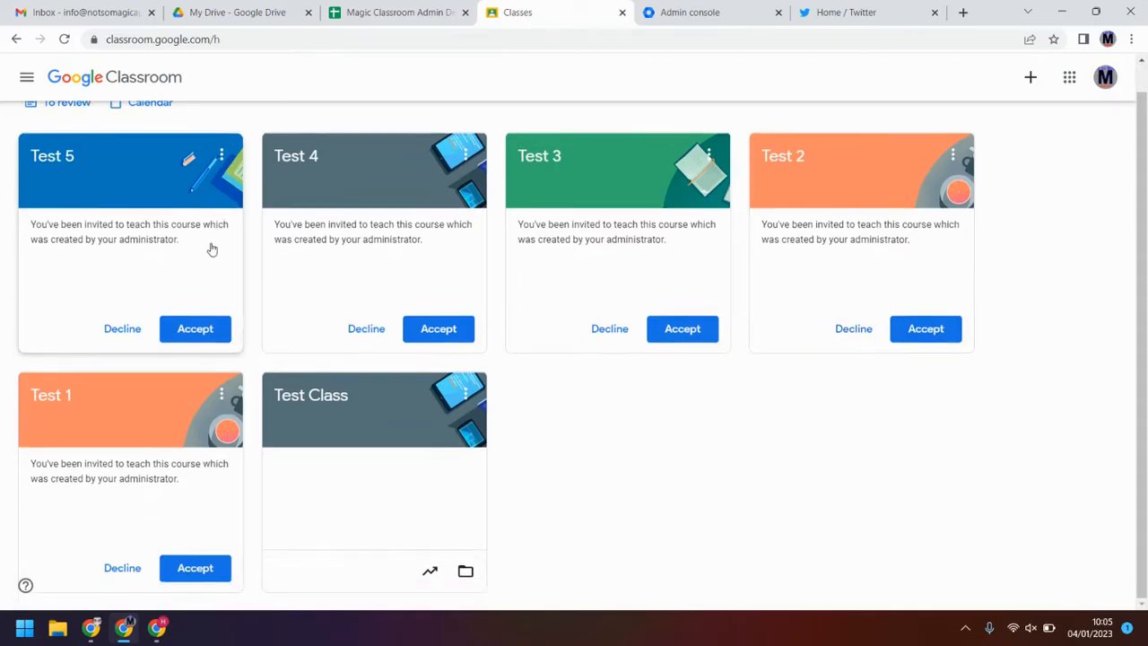
{"action": "left_click", "coordinate": [211, 567]}
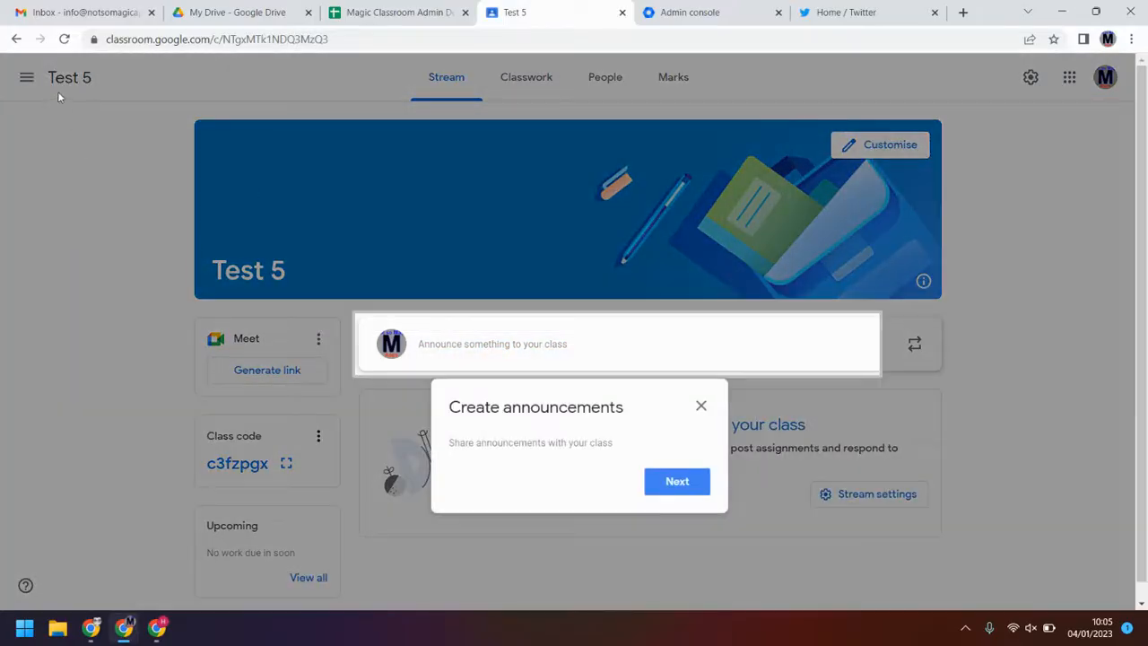
{"action": "left_click", "coordinate": [698, 407]}
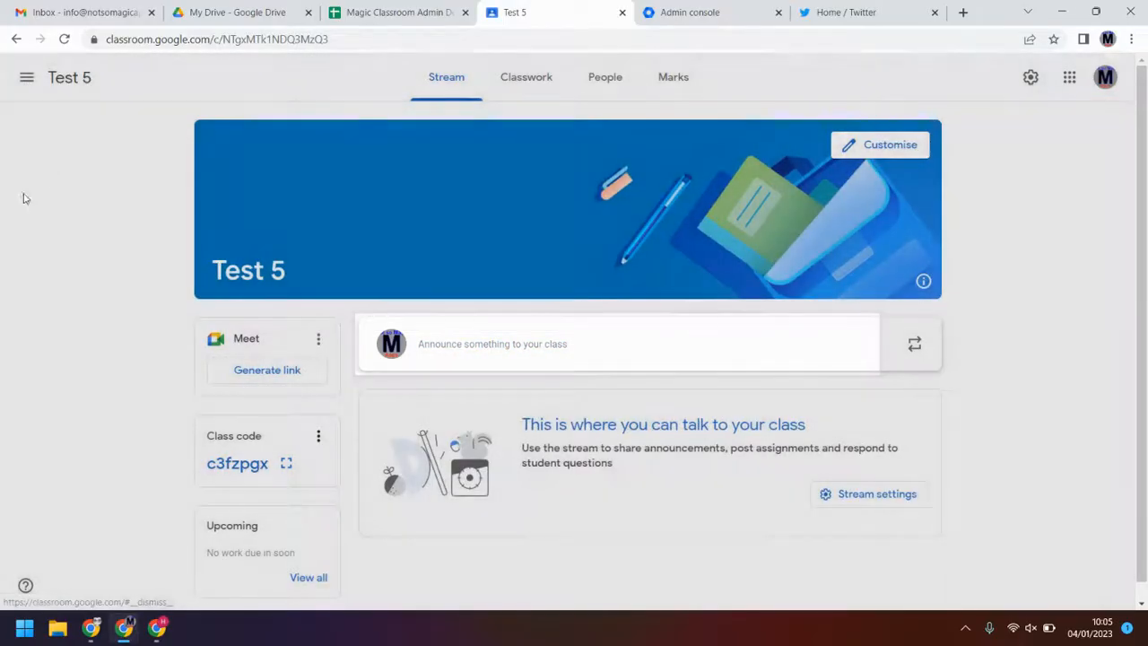
Step: Accept the invitation to teach Test 4, discard the unsaved announcement, and return to the spreadsheet
{"action": "left_click", "coordinate": [27, 79]}
{"action": "left_click", "coordinate": [36, 81]}
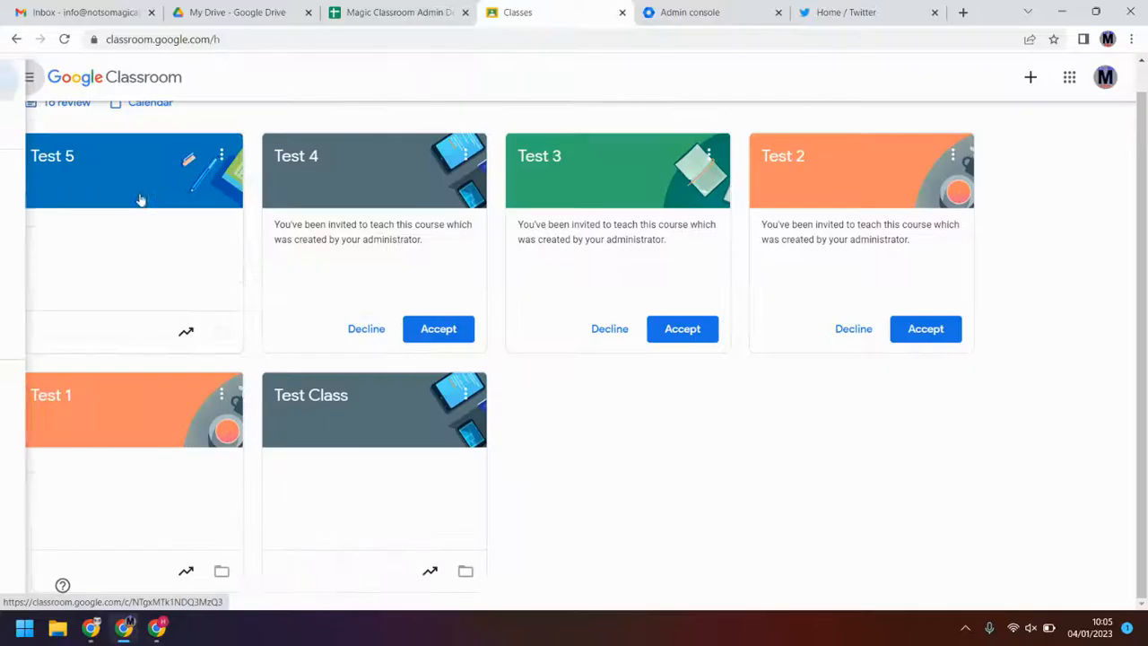
{"action": "left_click", "coordinate": [474, 331]}
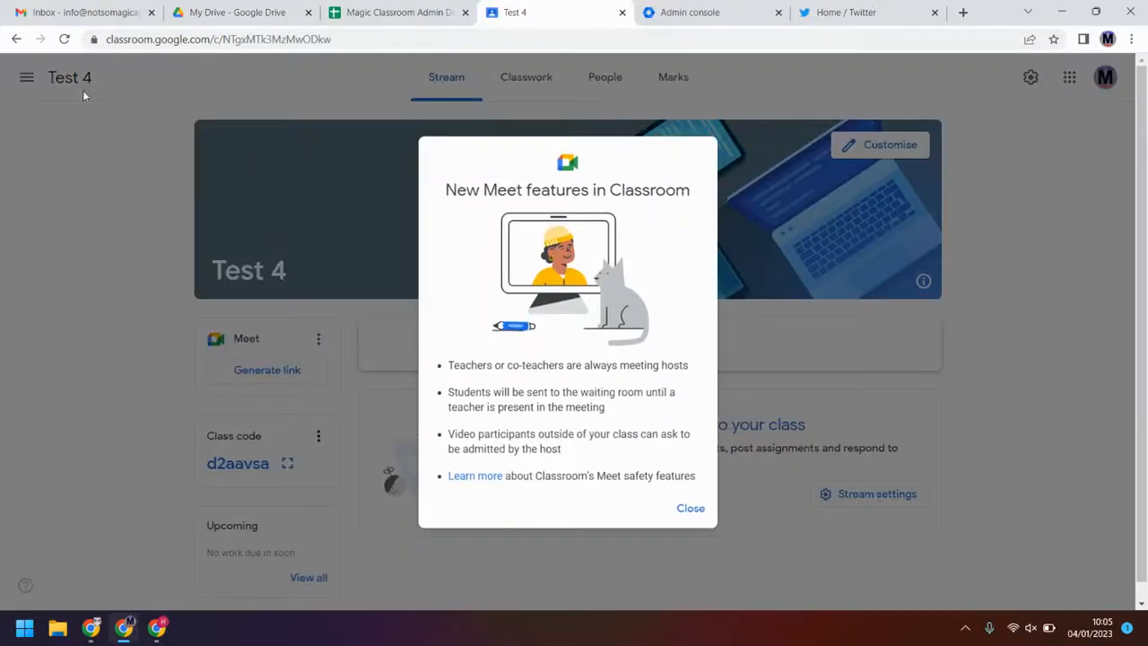
{"action": "left_click", "coordinate": [691, 507]}
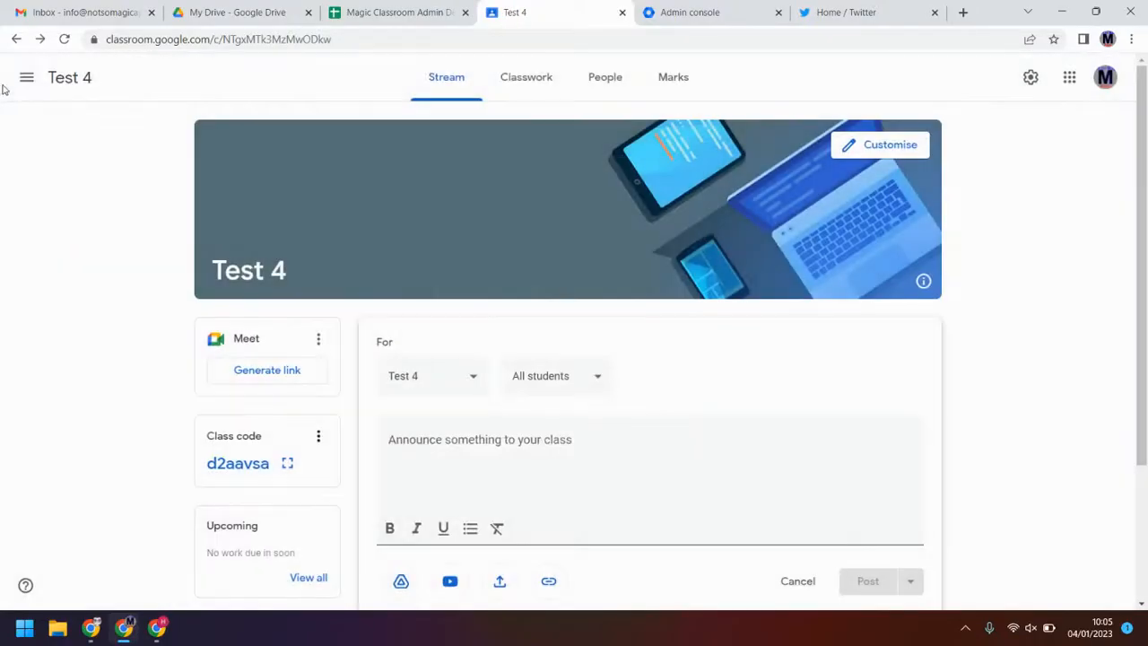
{"action": "left_click", "coordinate": [27, 78]}
{"action": "left_click", "coordinate": [41, 82]}
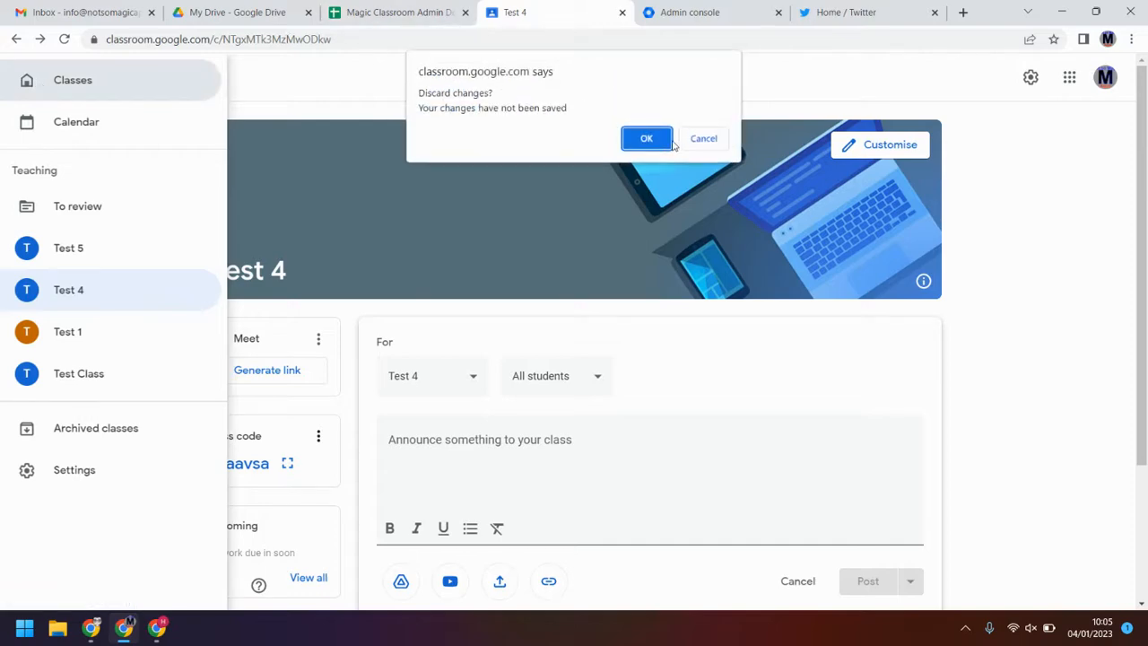
{"action": "left_click", "coordinate": [647, 132]}
{"action": "left_click", "coordinate": [377, 9]}
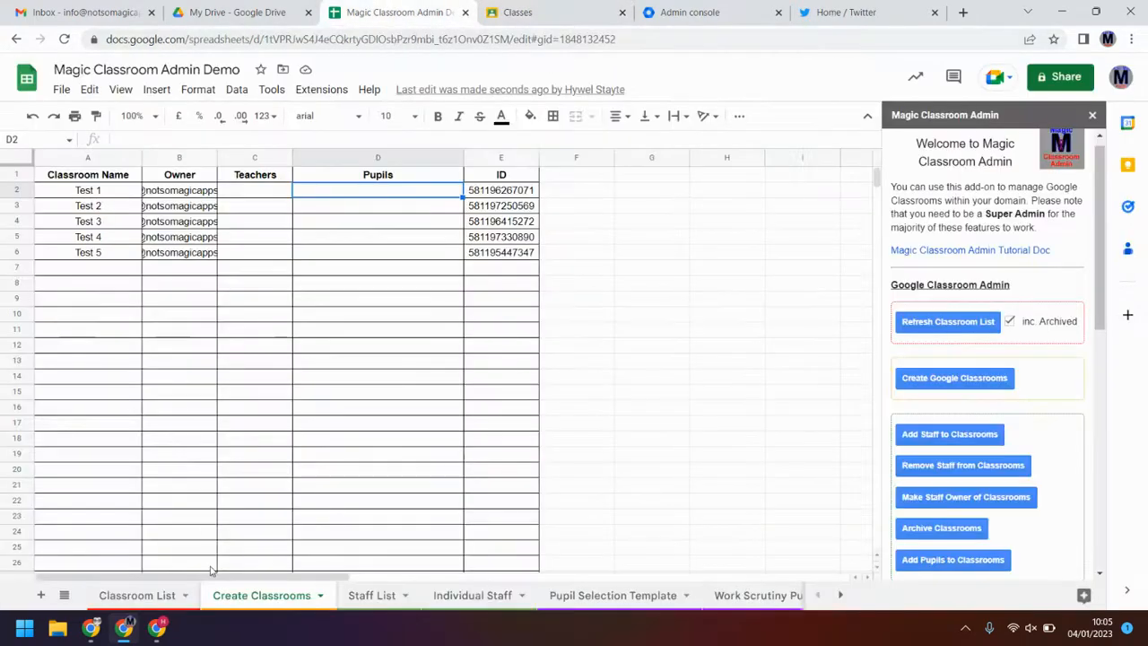
Step: Refresh the Classroom List with archived classes excluded so Test 5, Test 4 and Test 1 appear
{"action": "left_click", "coordinate": [179, 601]}
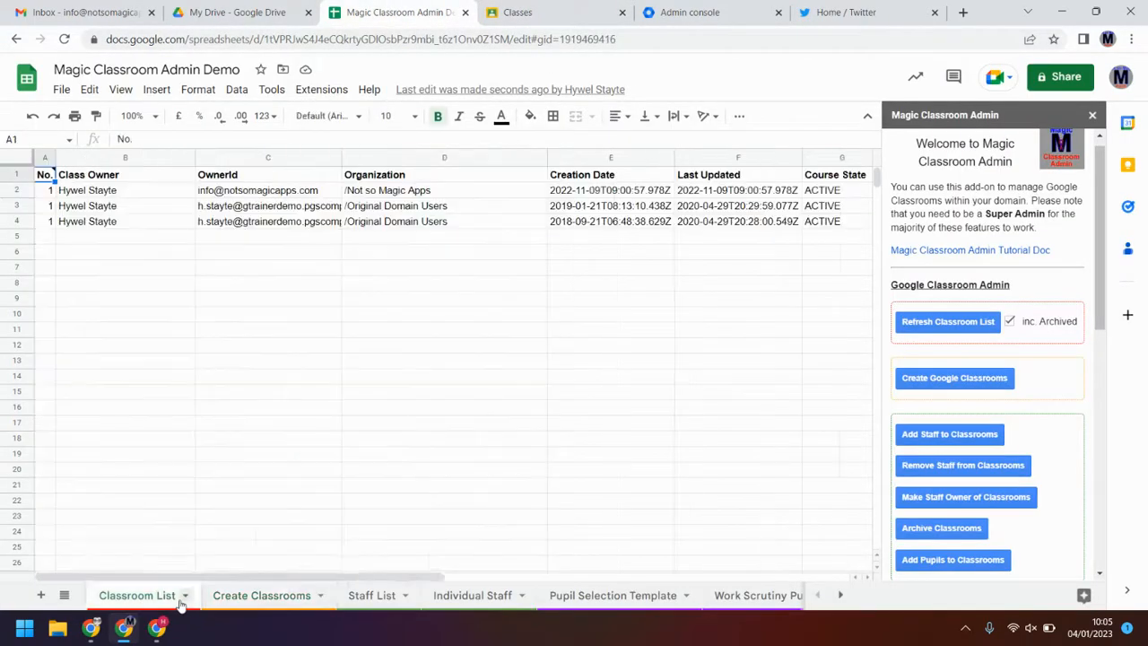
{"action": "left_click", "coordinate": [1009, 321]}
{"action": "left_click", "coordinate": [972, 328]}
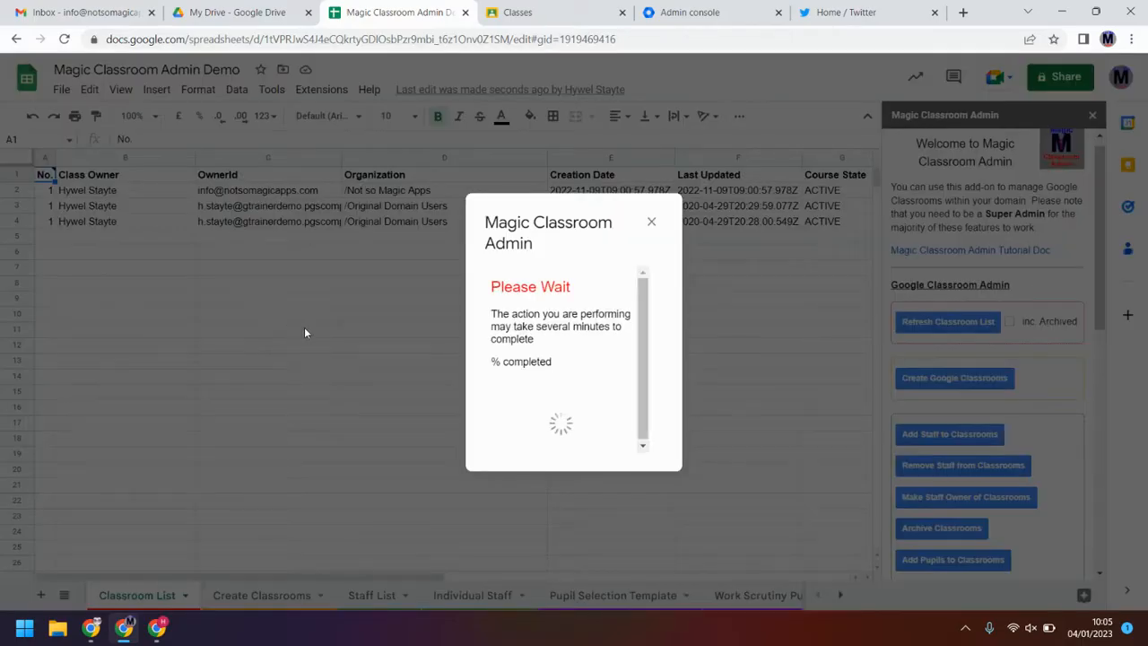
{"action": "left_click", "coordinate": [660, 364]}
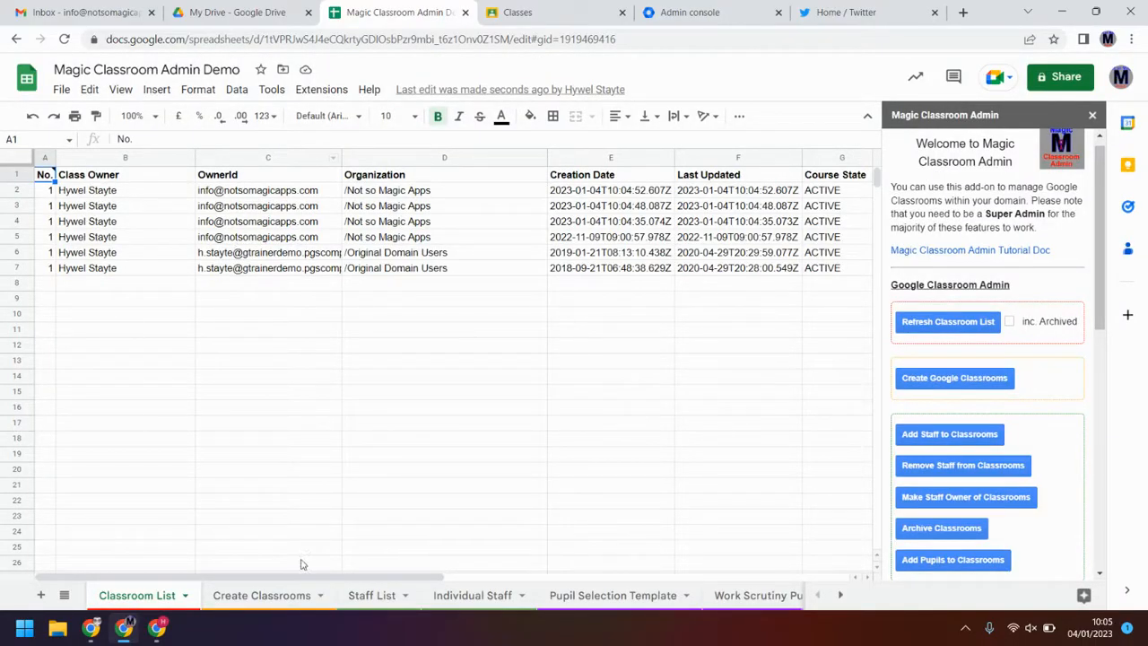
{"action": "left_click_drag", "start_coordinate": [299, 578], "coordinate": [670, 568]}
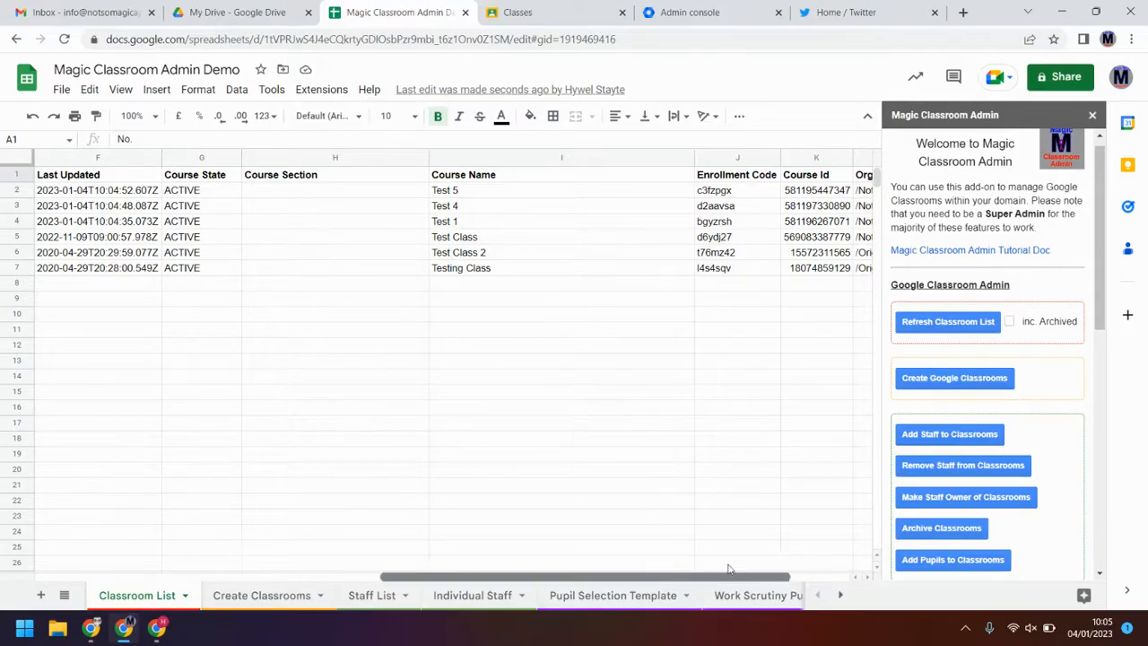
{"action": "left_click_drag", "start_coordinate": [729, 569], "coordinate": [317, 509]}
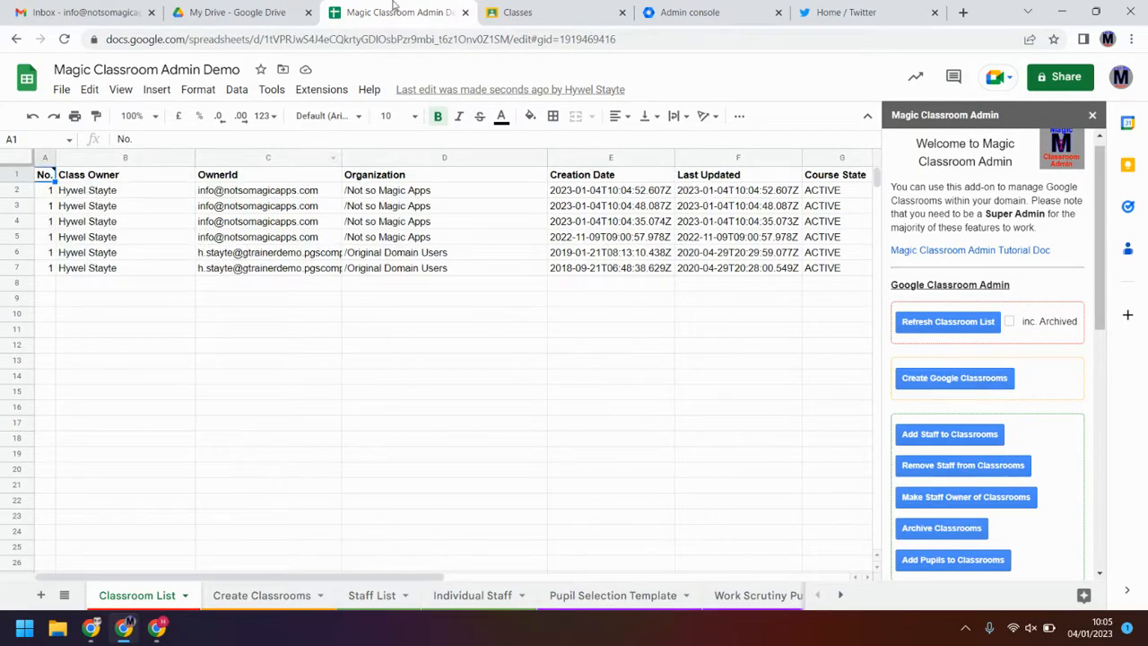
{"action": "left_click", "coordinate": [590, 7]}
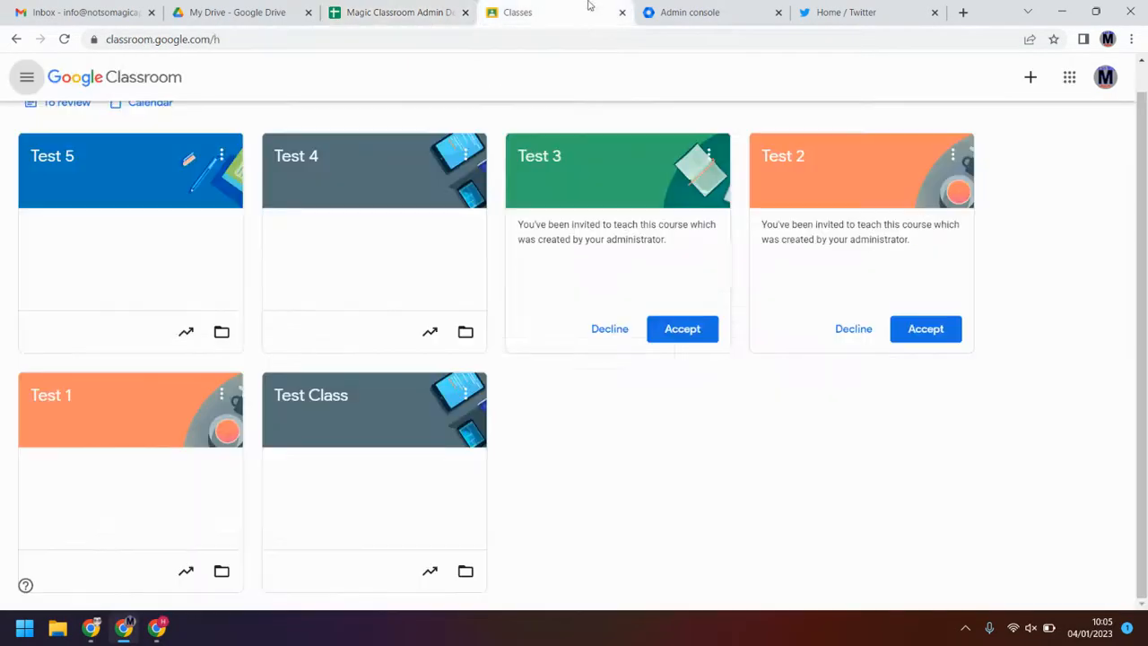
{"action": "left_click", "coordinate": [405, 9]}
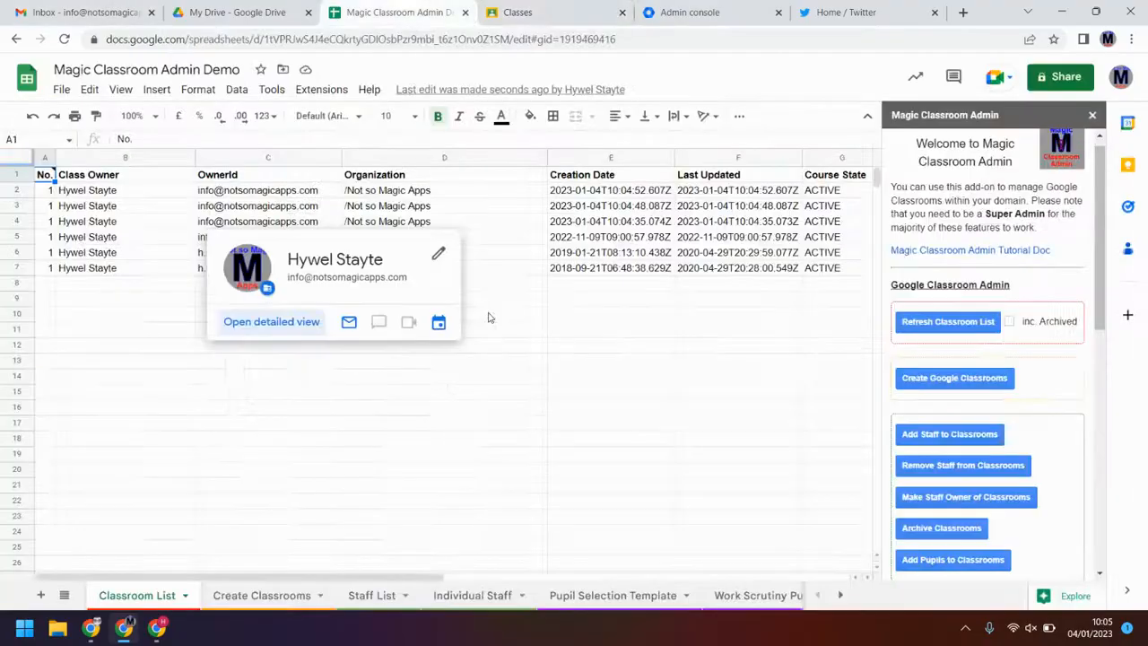
Step: Delete Test 1's classroom ID from cell E2 on Create Classrooms, then view the Staff List sheet
{"action": "left_click", "coordinate": [298, 599]}
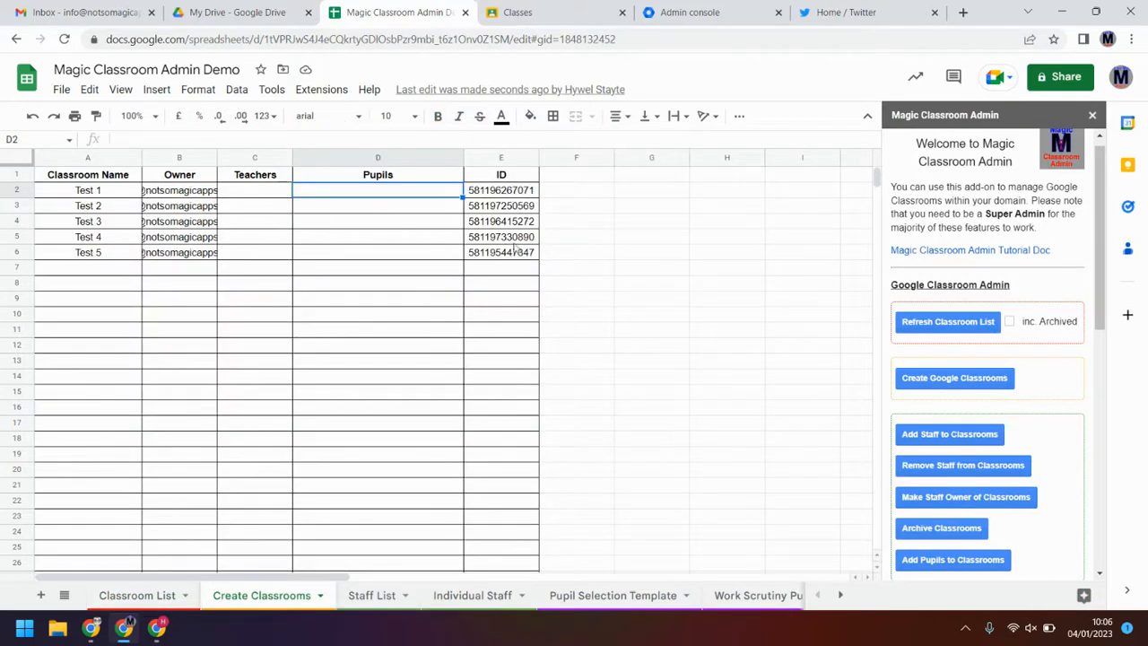
{"action": "left_click", "coordinate": [517, 190]}
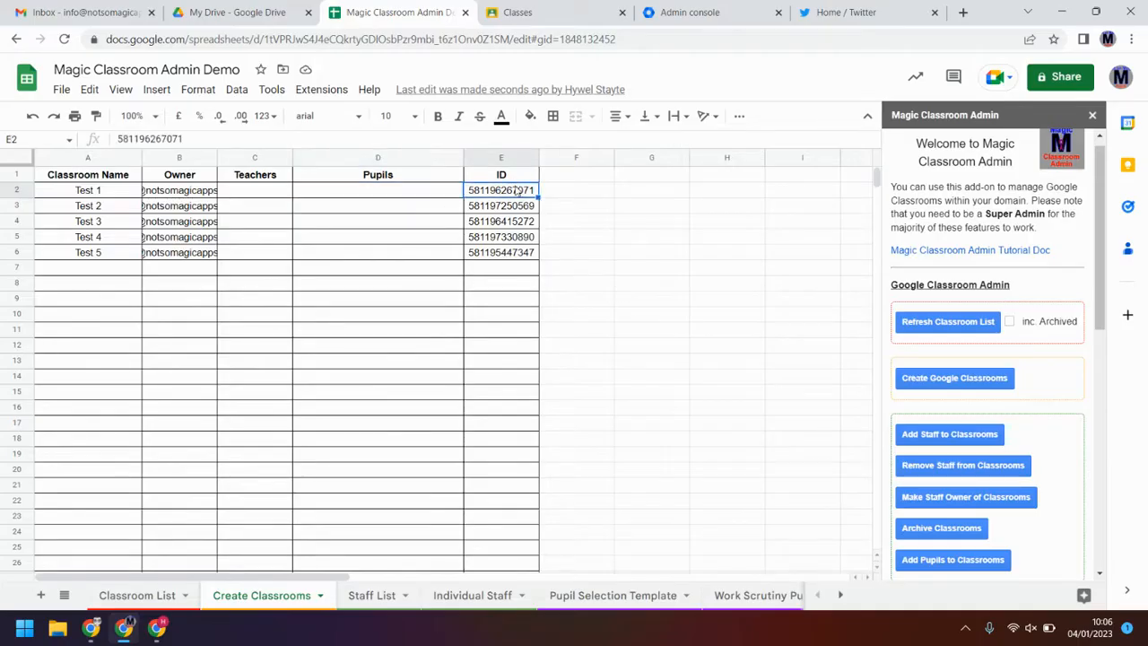
{"action": "key", "text": "Delete"}
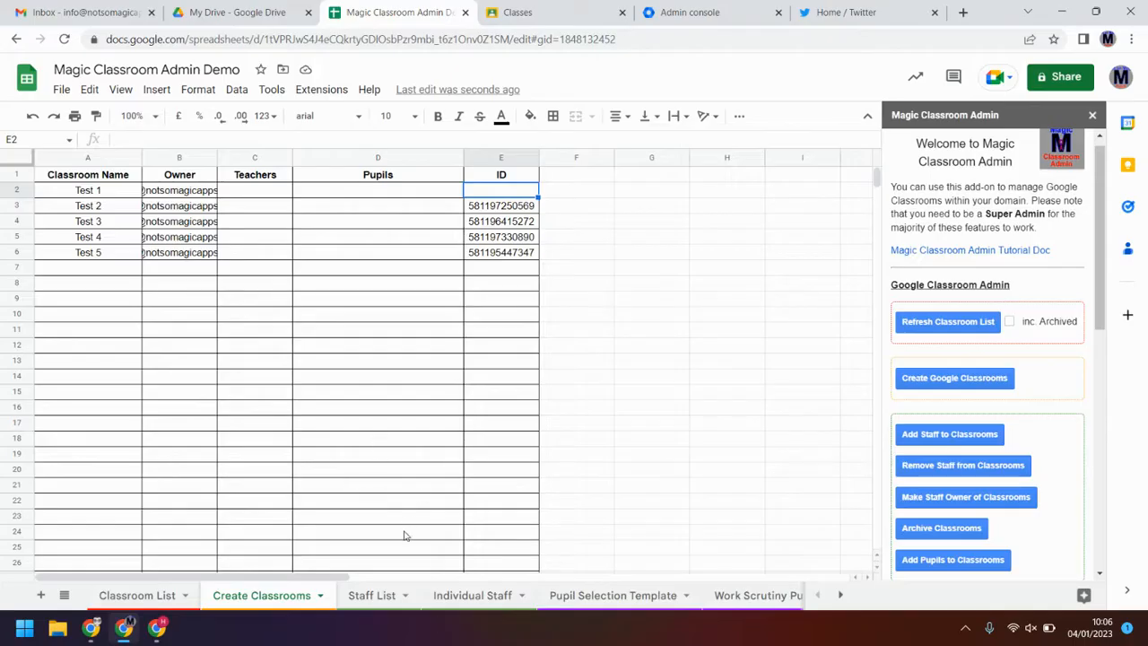
{"action": "left_click", "coordinate": [378, 599]}
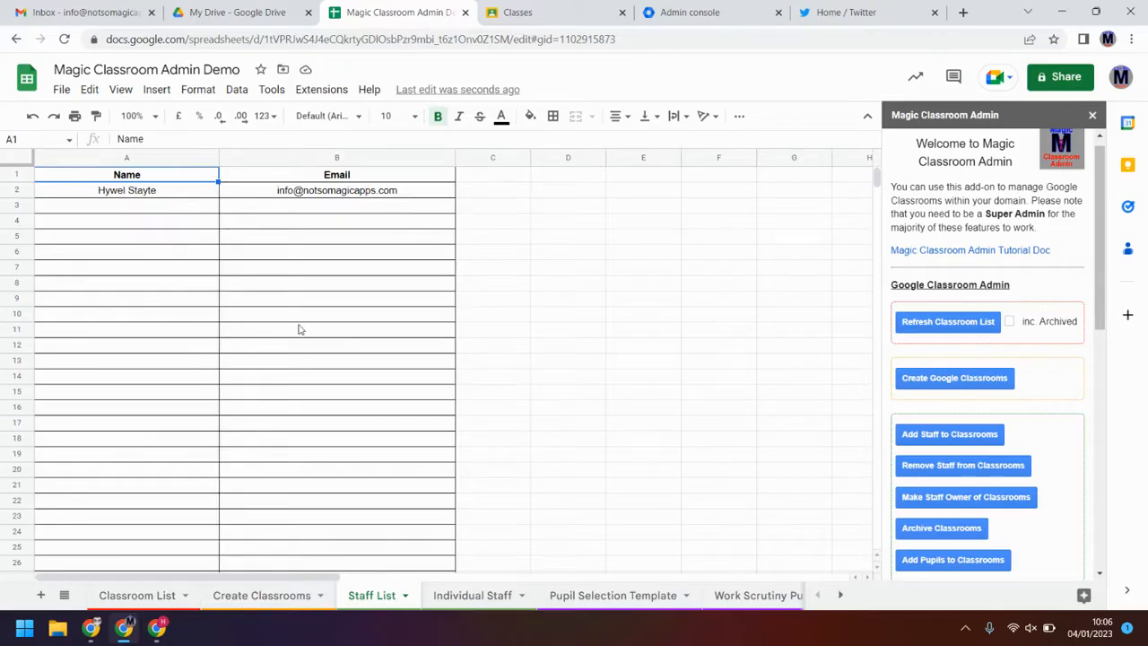
Step: Check the empty Staff List rows A3:B21, then move to the Individual Staff sheet
{"action": "left_click_drag", "start_coordinate": [184, 209], "coordinate": [281, 489]}
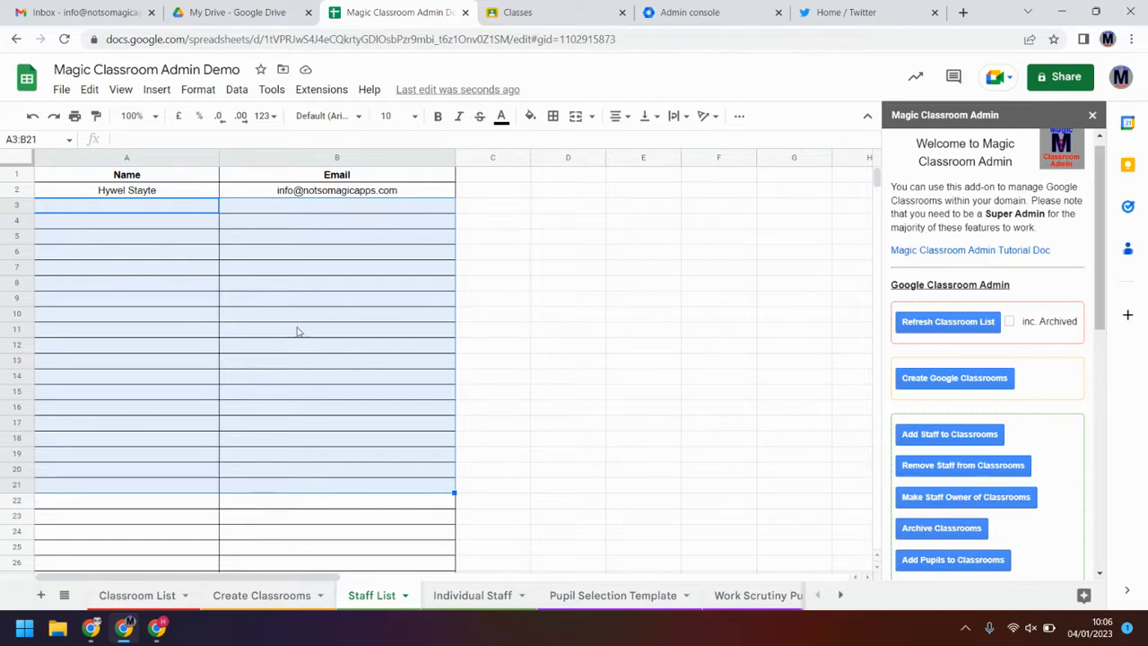
{"action": "left_click", "coordinate": [310, 297]}
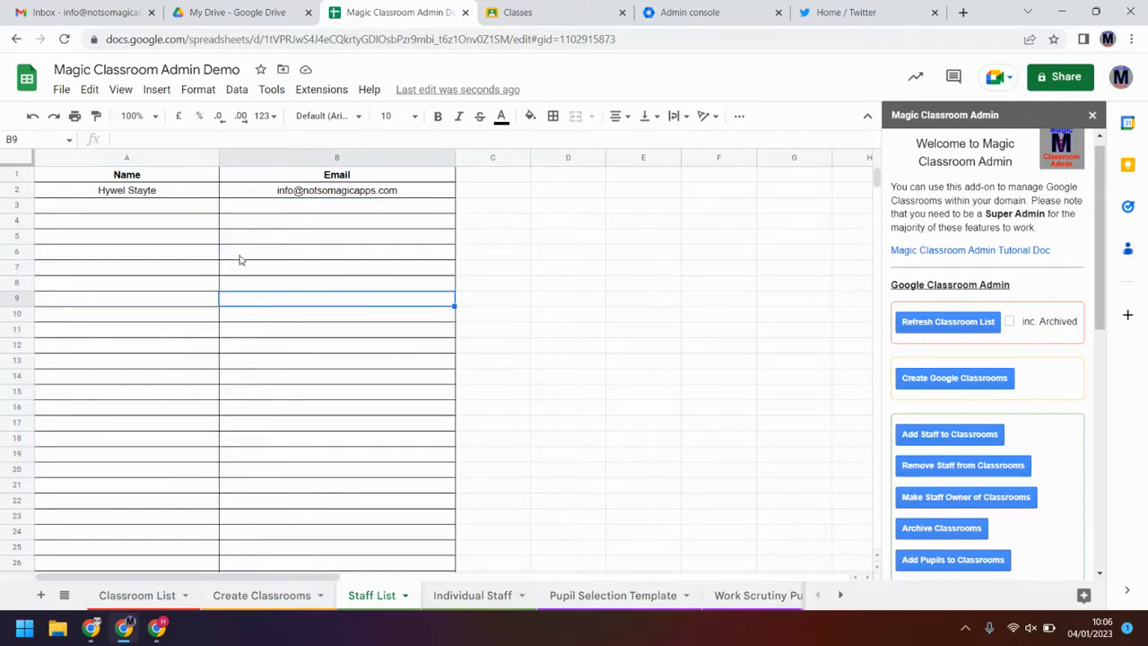
{"action": "left_click", "coordinate": [459, 597]}
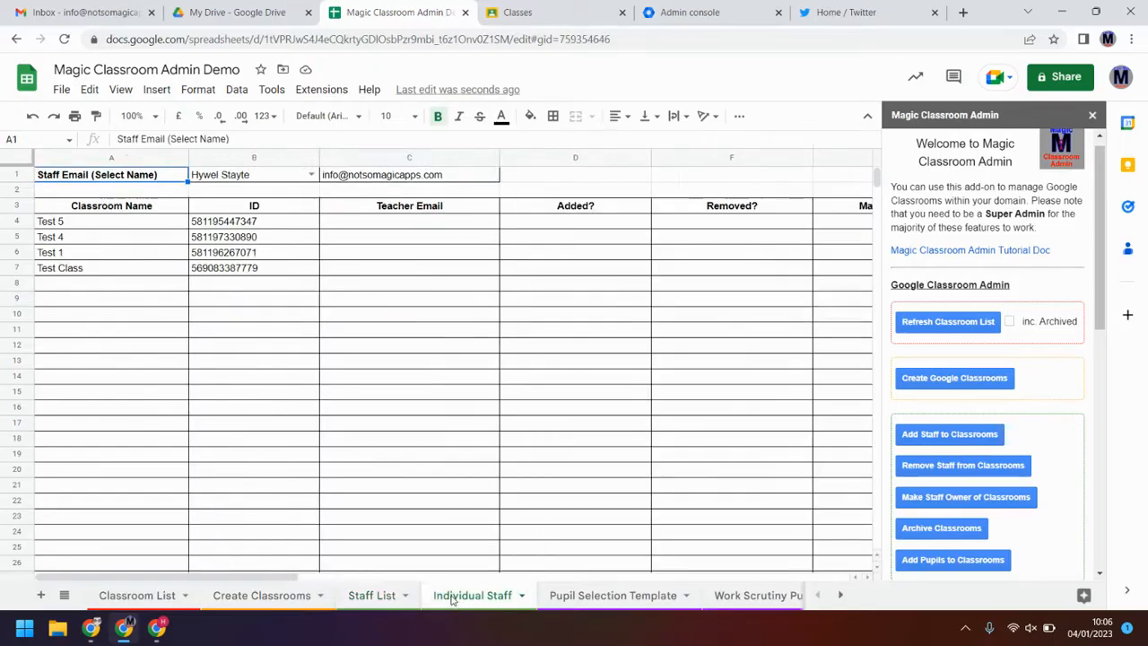
Step: Choose the staff member in B1 and inspect the C1 e-mail lookup and A4 classroom query formulas
{"action": "left_click", "coordinate": [312, 175]}
{"action": "left_click", "coordinate": [266, 215]}
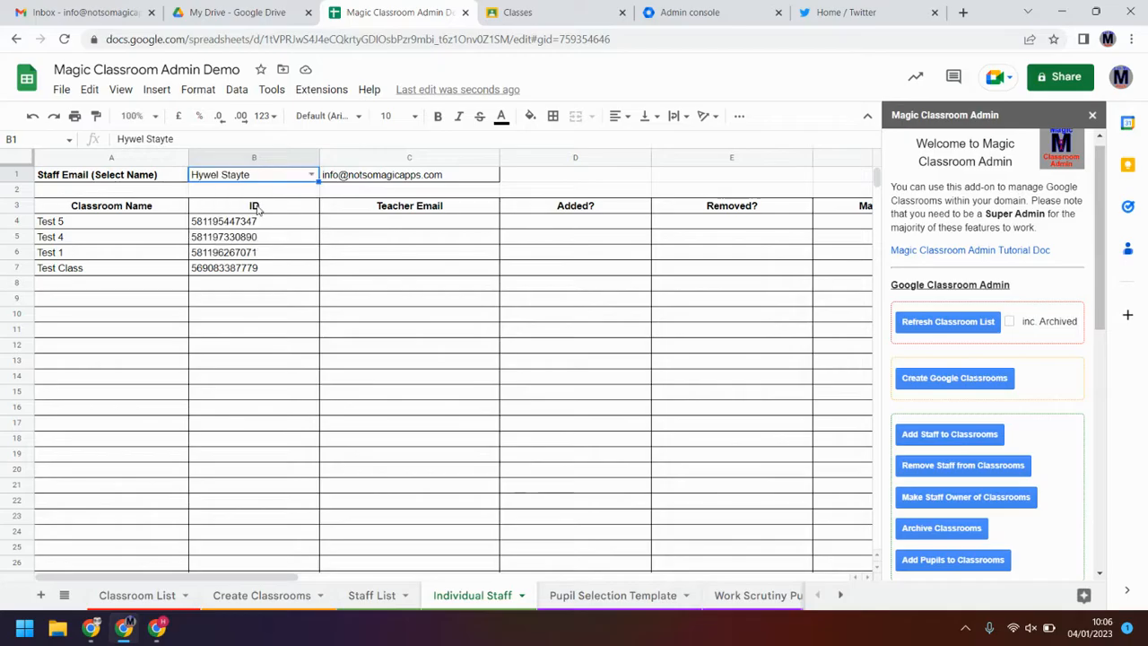
{"action": "left_click", "coordinate": [392, 178]}
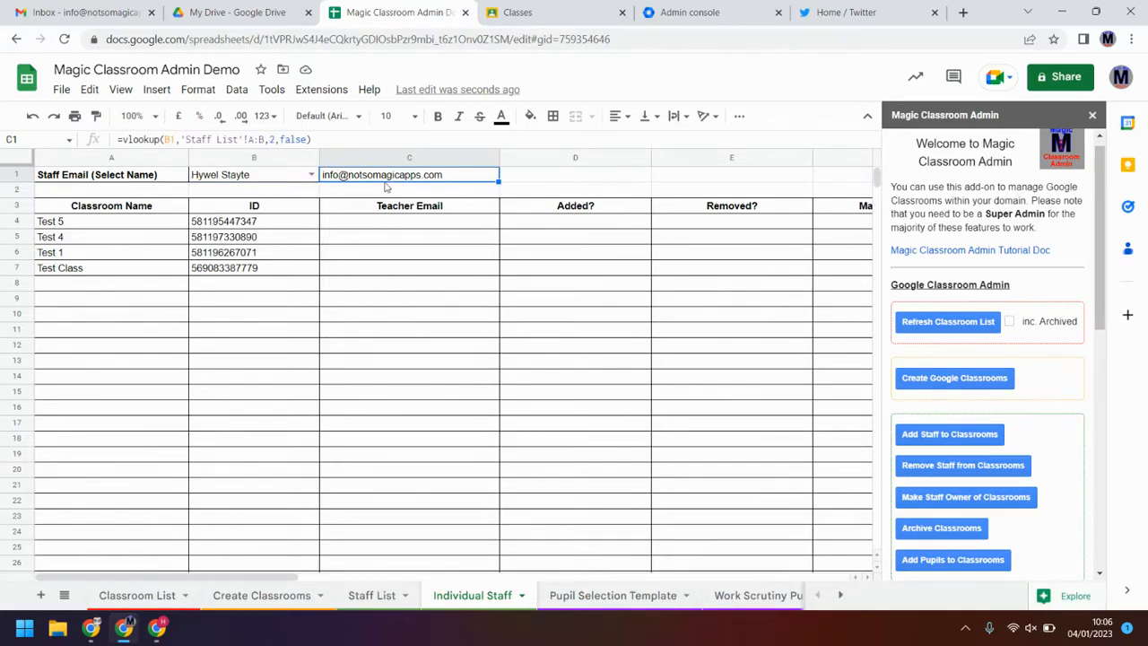
{"action": "left_click", "coordinate": [132, 226]}
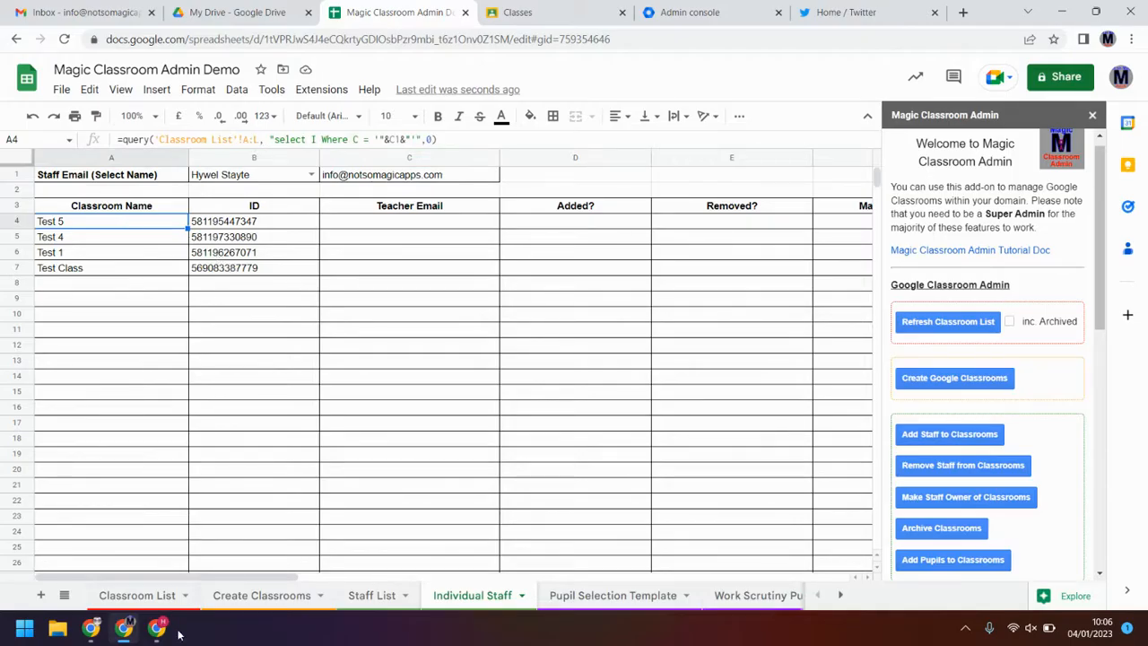
{"action": "left_click", "coordinate": [351, 178]}
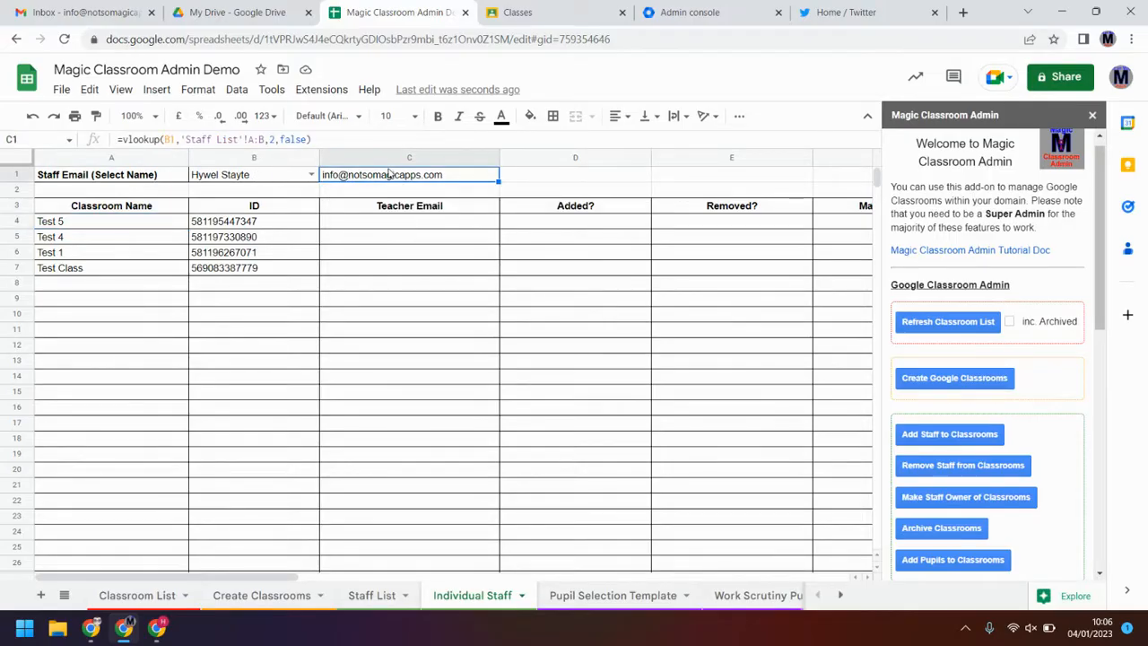
{"action": "mouse_move", "coordinate": [390, 177]}
Step: Scroll the add-on sidebar to view its Google Classroom and Work Scrutiny buttons
{"action": "left_click", "coordinate": [311, 174]}
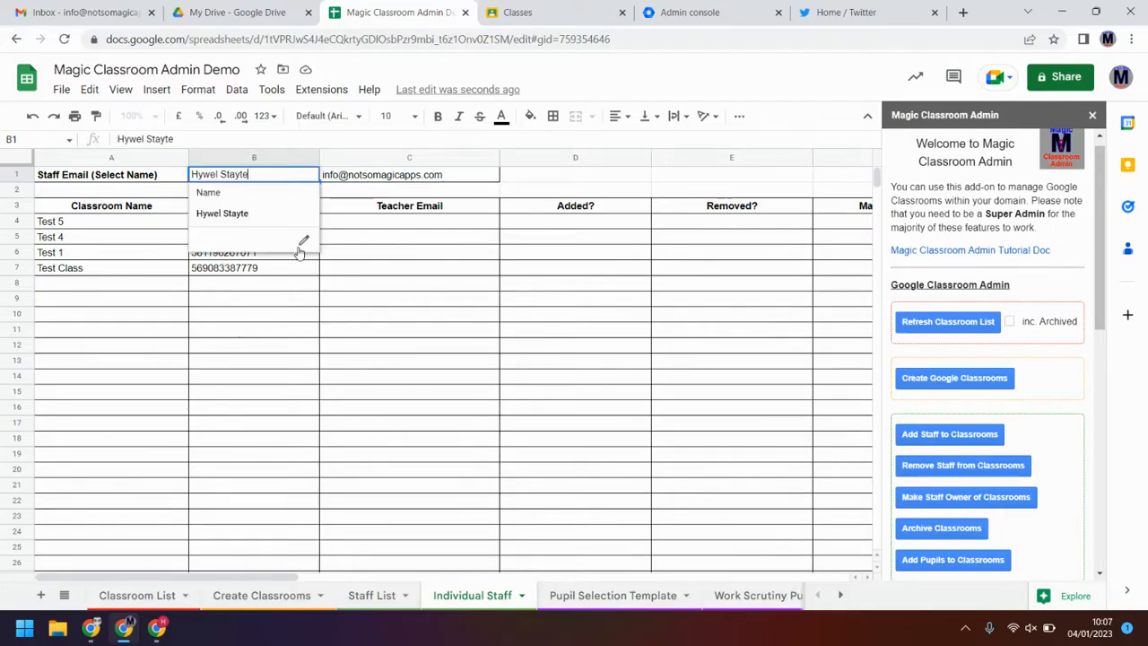
{"action": "left_click", "coordinate": [394, 313]}
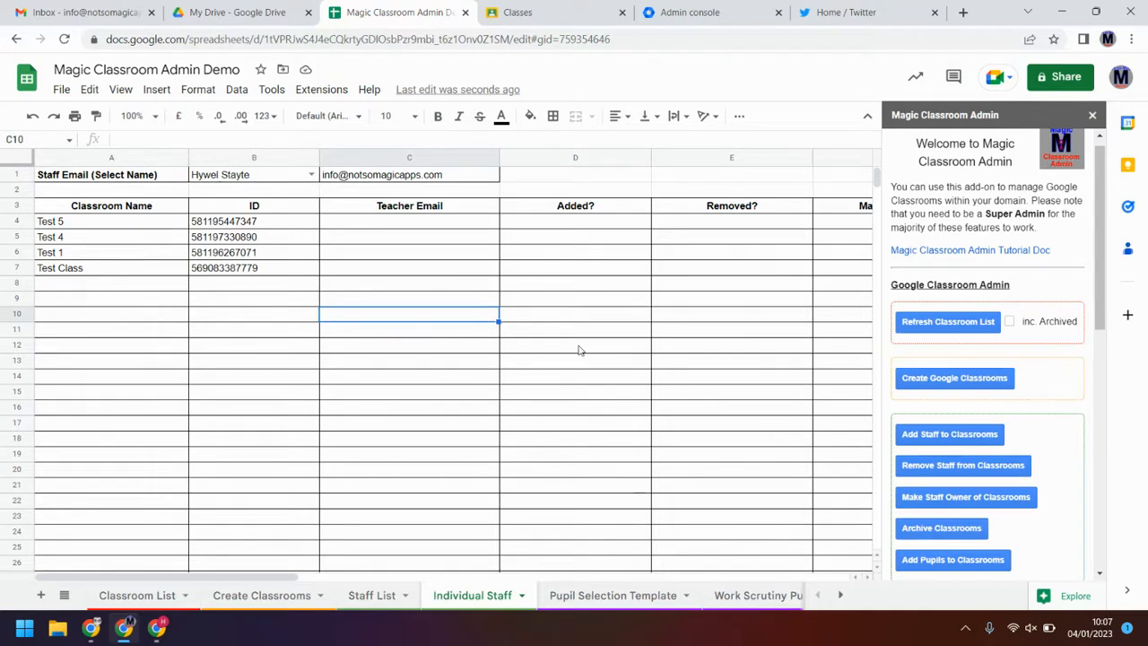
{"action": "scroll", "coordinate": [570, 332], "scroll_direction": "down", "scroll_amount": 1}
{"action": "scroll", "coordinate": [1045, 376], "scroll_direction": "down", "scroll_amount": 2}
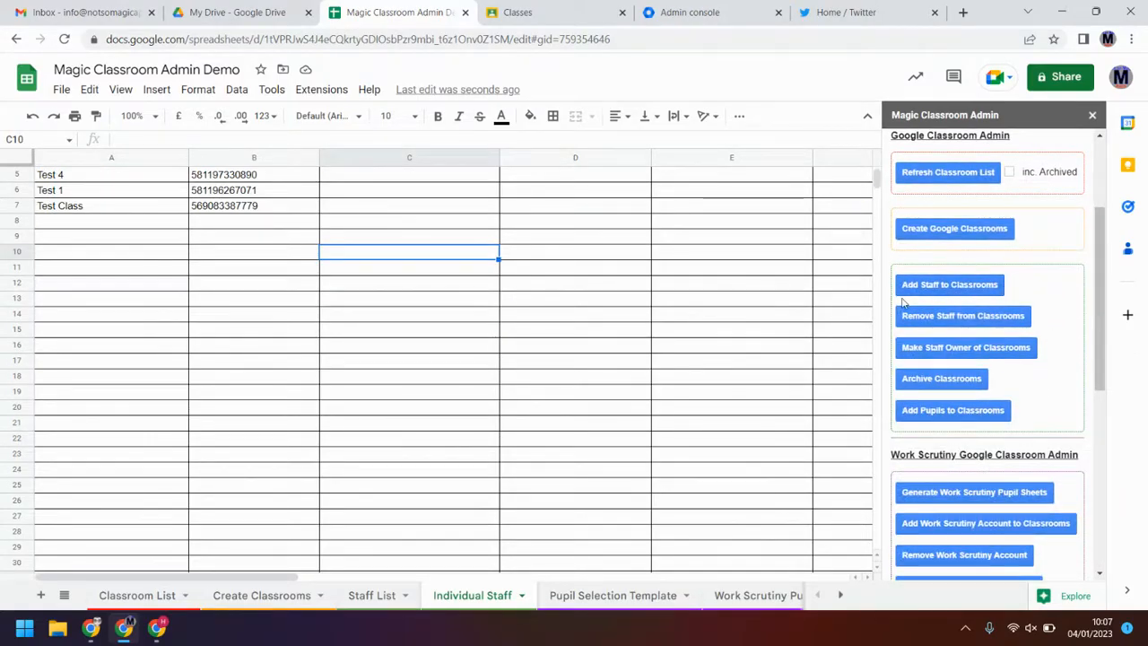
{"action": "scroll", "coordinate": [391, 384], "scroll_direction": "up", "scroll_amount": 2}
Step: Enter the teacher's e-mail in C4 for Test 5 and run Add Staff to Classrooms
{"action": "left_click", "coordinate": [422, 228]}
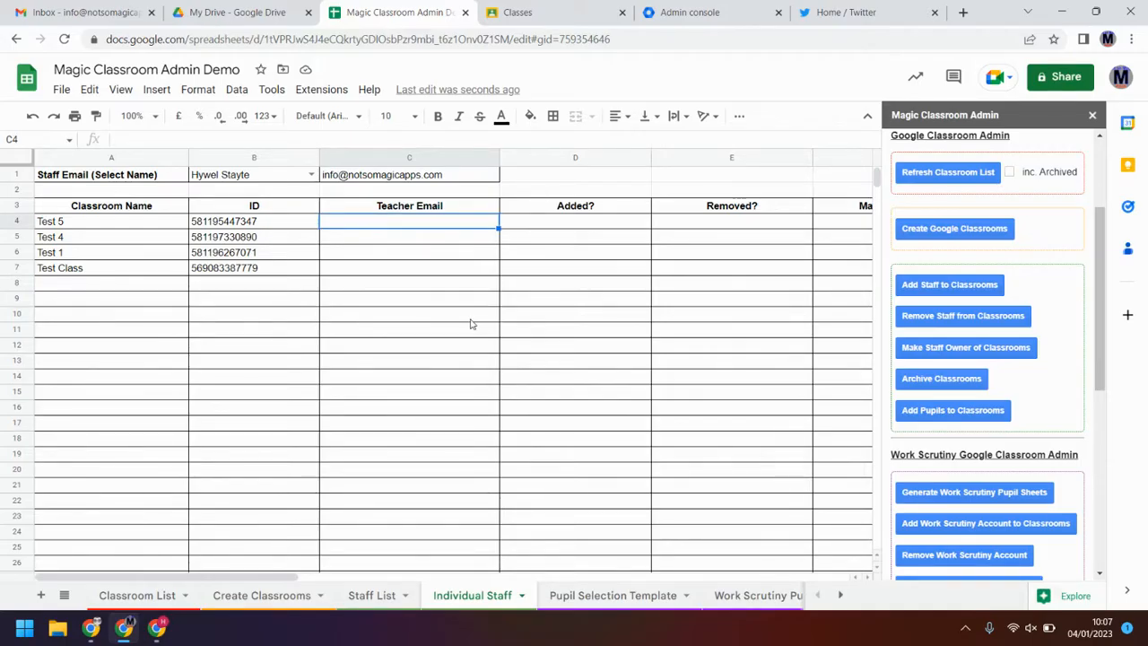
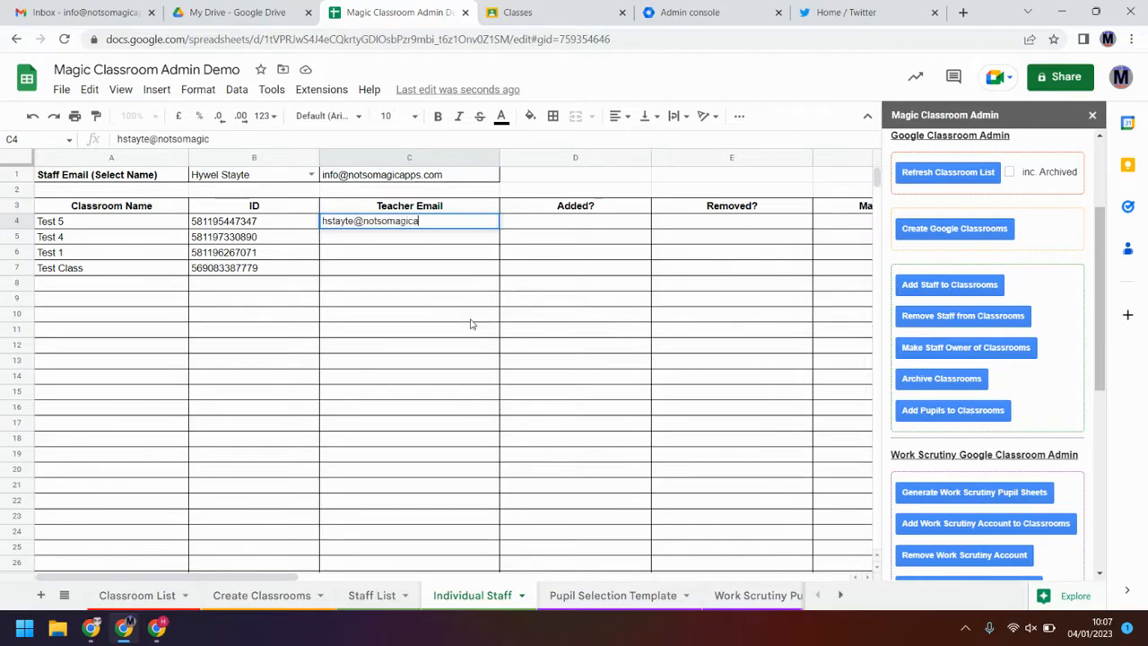
{"action": "left_click", "coordinate": [452, 349]}
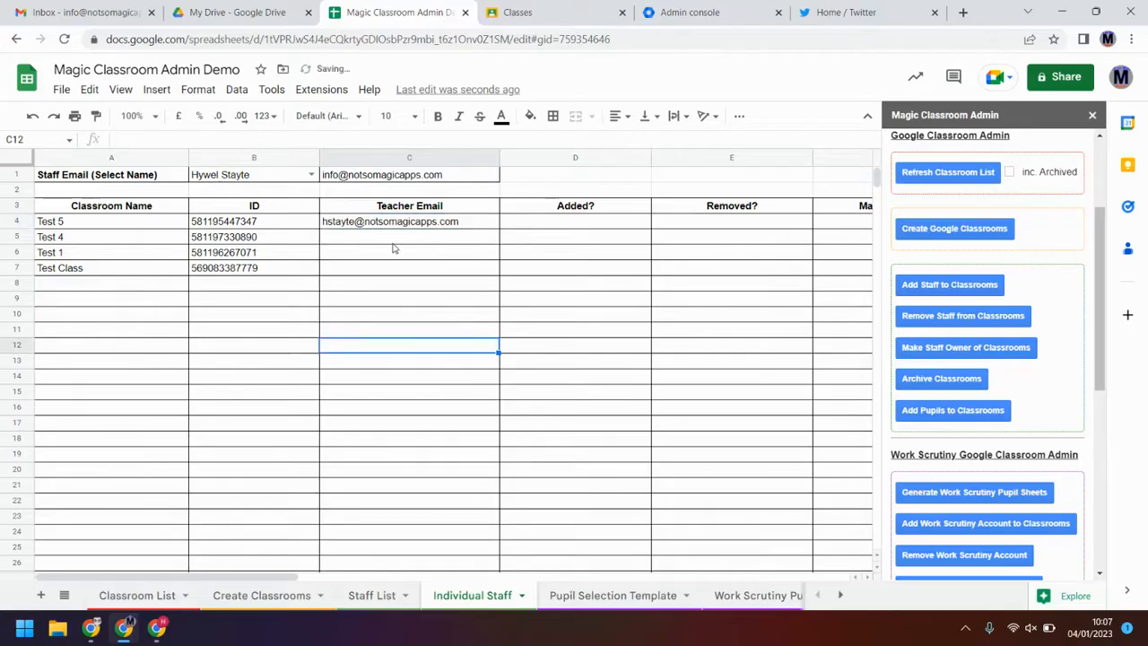
{"action": "left_click_drag", "start_coordinate": [395, 241], "coordinate": [397, 273]}
{"action": "left_click", "coordinate": [432, 362]}
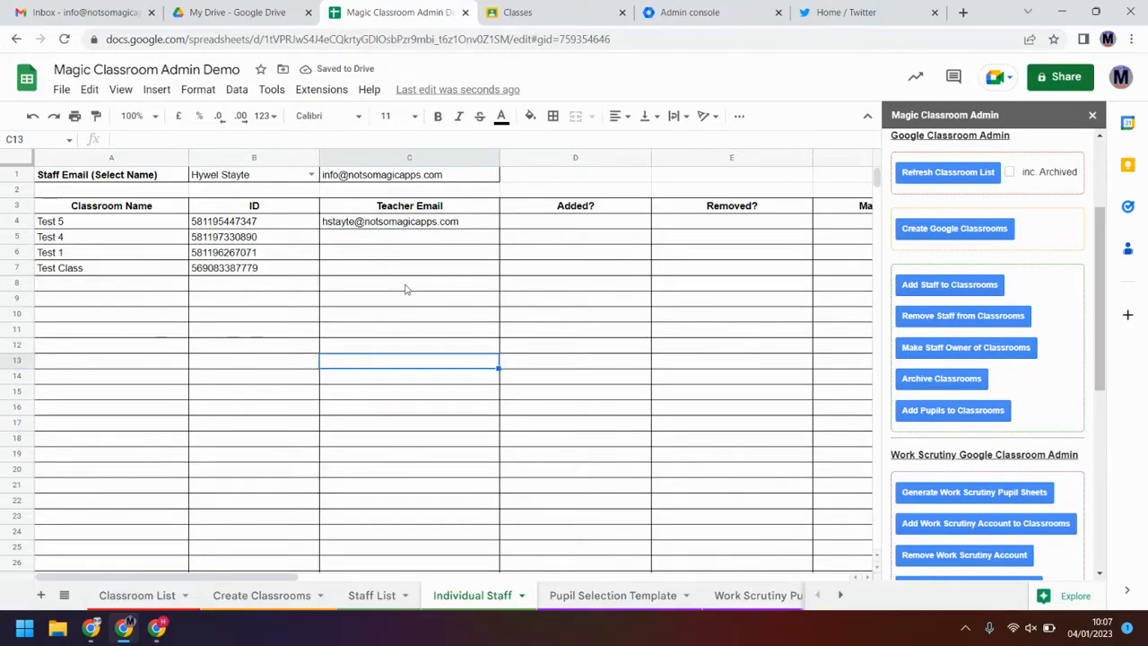
{"action": "left_click", "coordinate": [931, 288]}
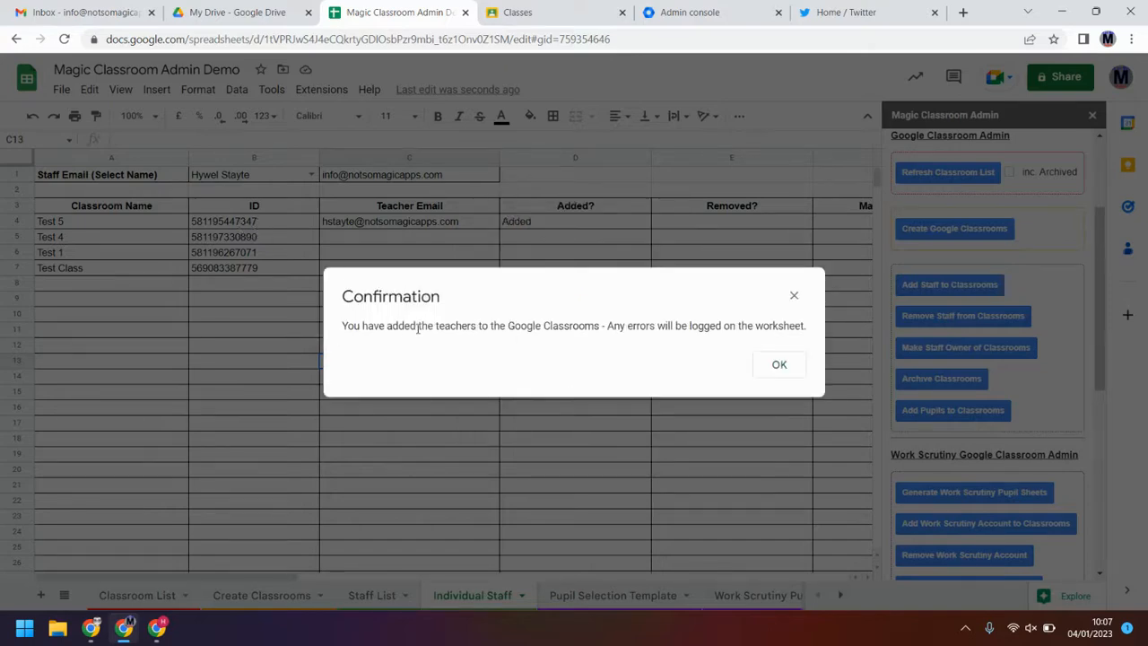
{"action": "left_click", "coordinate": [782, 365]}
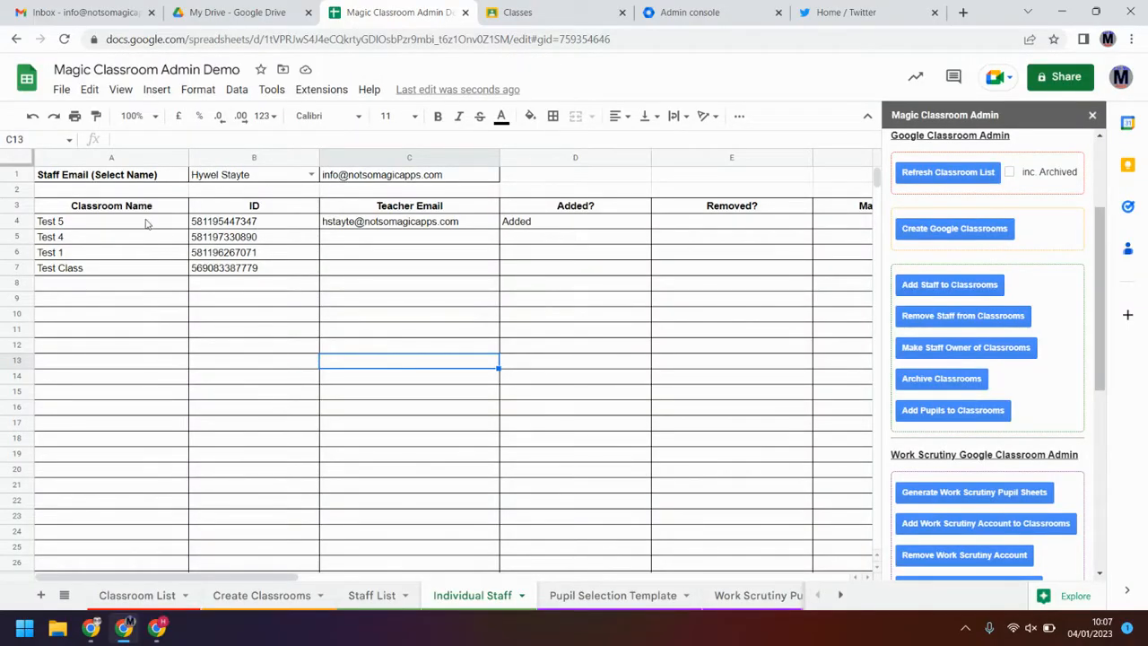
Step: Enter a teacher e-mail address in C5 for classroom Test 4
{"action": "left_click", "coordinate": [545, 224]}
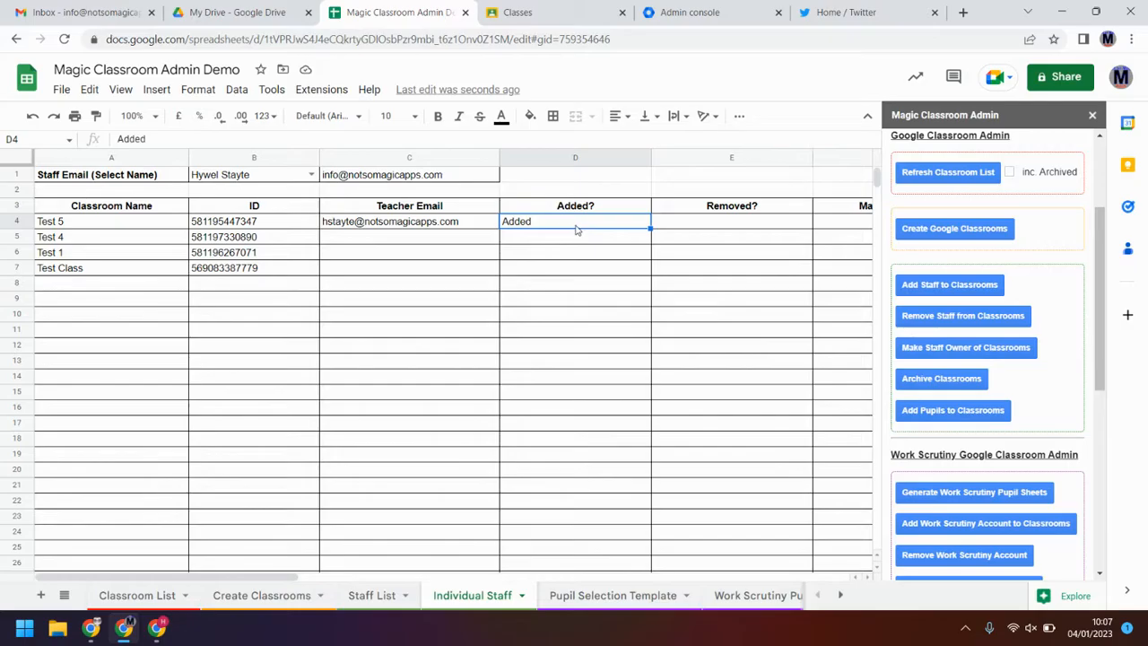
{"action": "left_click", "coordinate": [477, 241]}
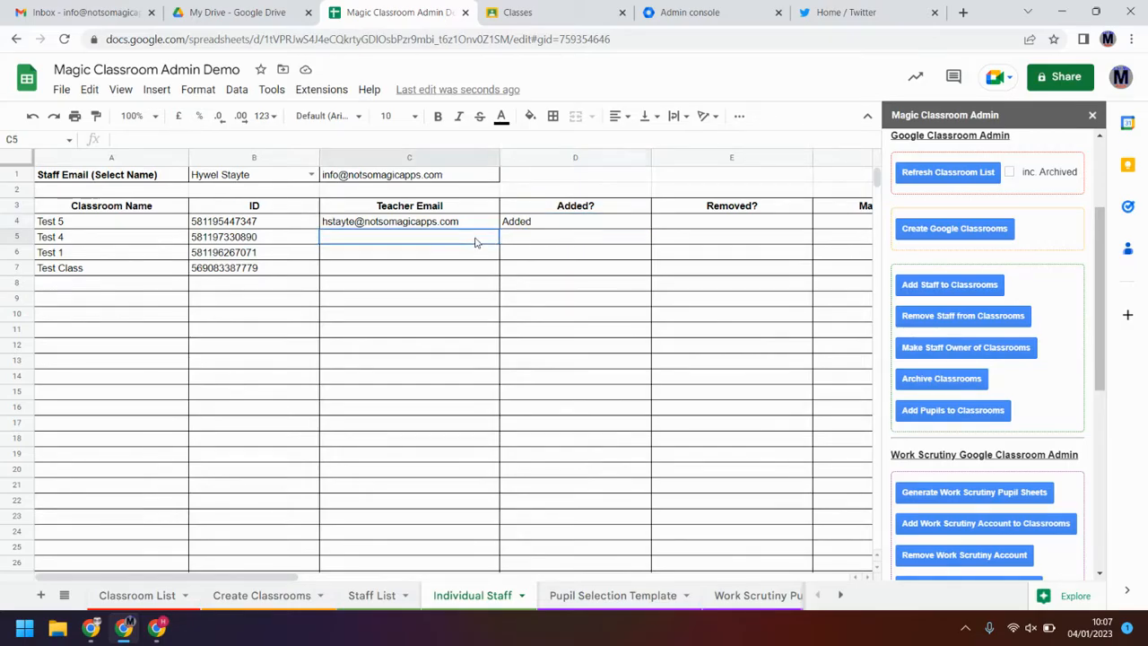
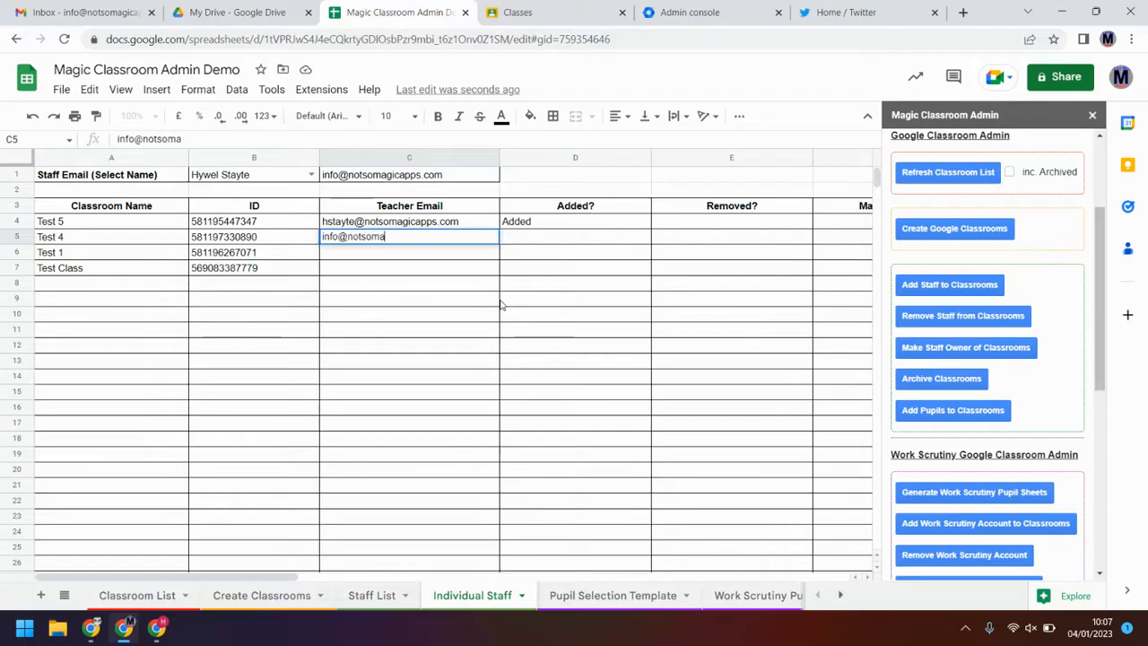
{"action": "key", "text": "Return"}
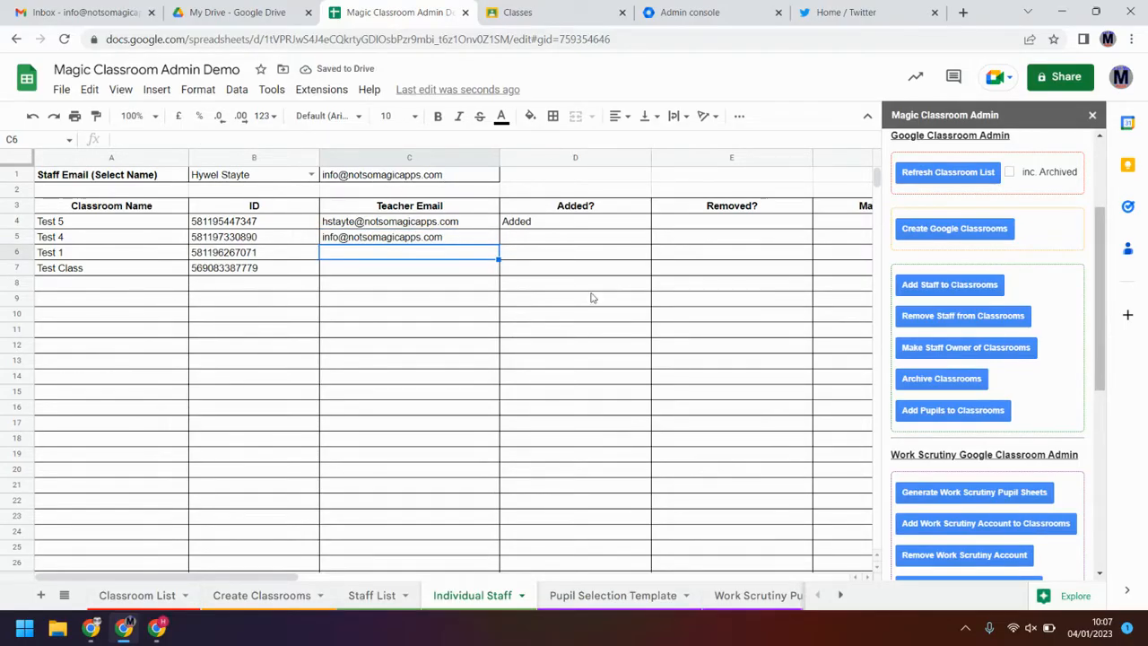
Step: Run Add Staff to Classrooms again, then clear Test 4's logged already-exists error
{"action": "left_click", "coordinate": [985, 294]}
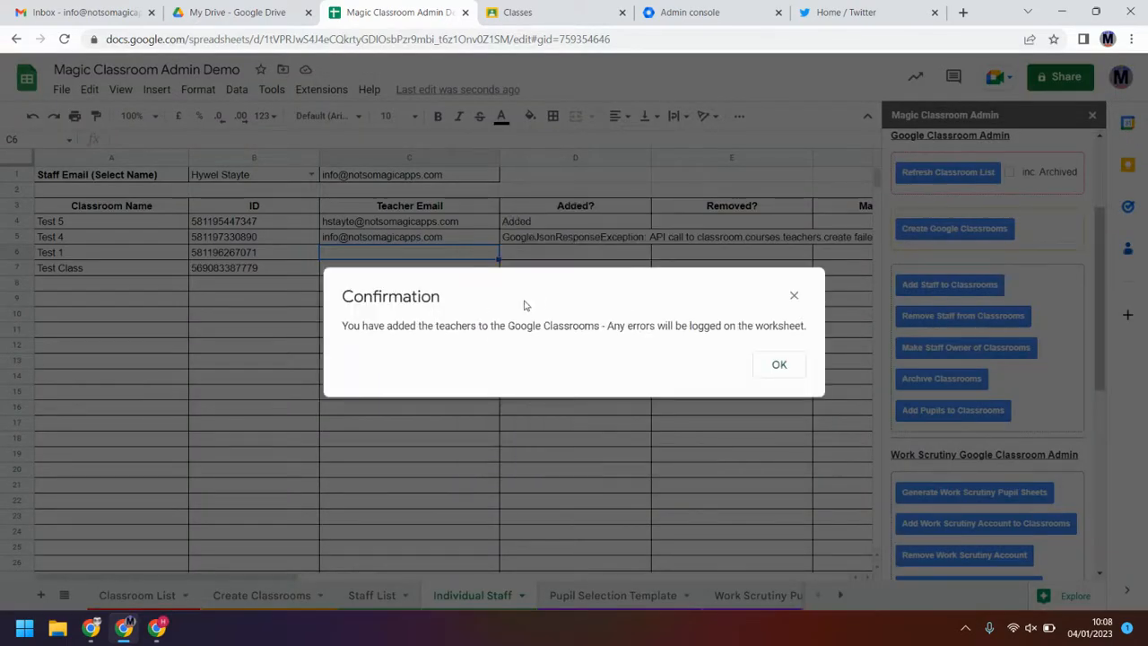
{"action": "left_click", "coordinate": [778, 364]}
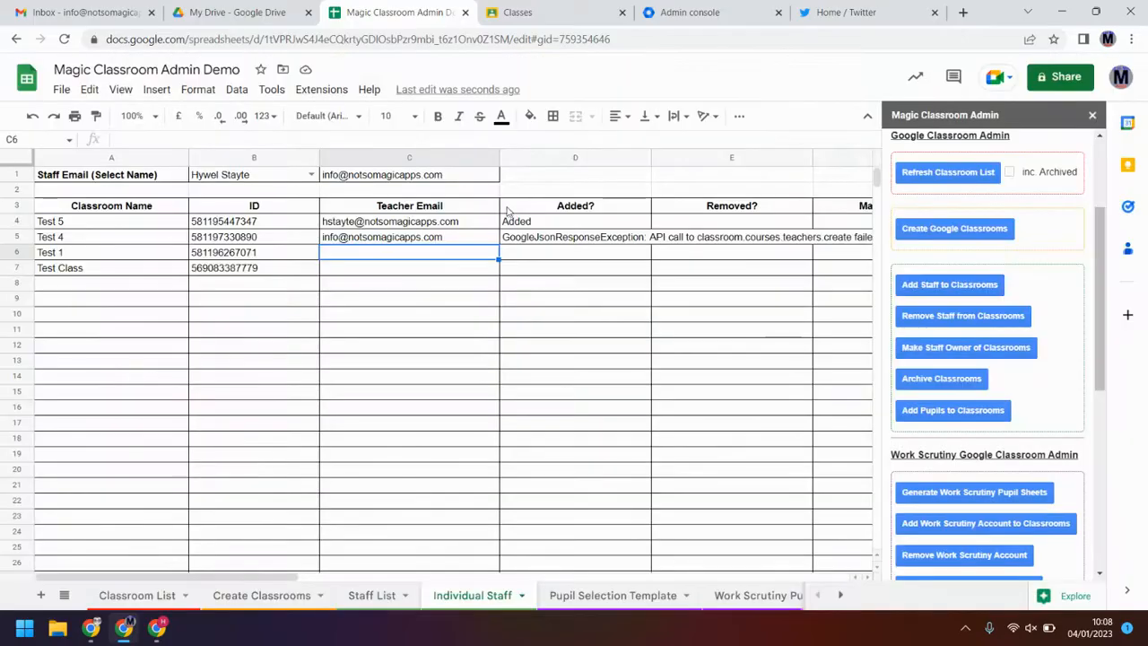
{"action": "left_click", "coordinate": [535, 238]}
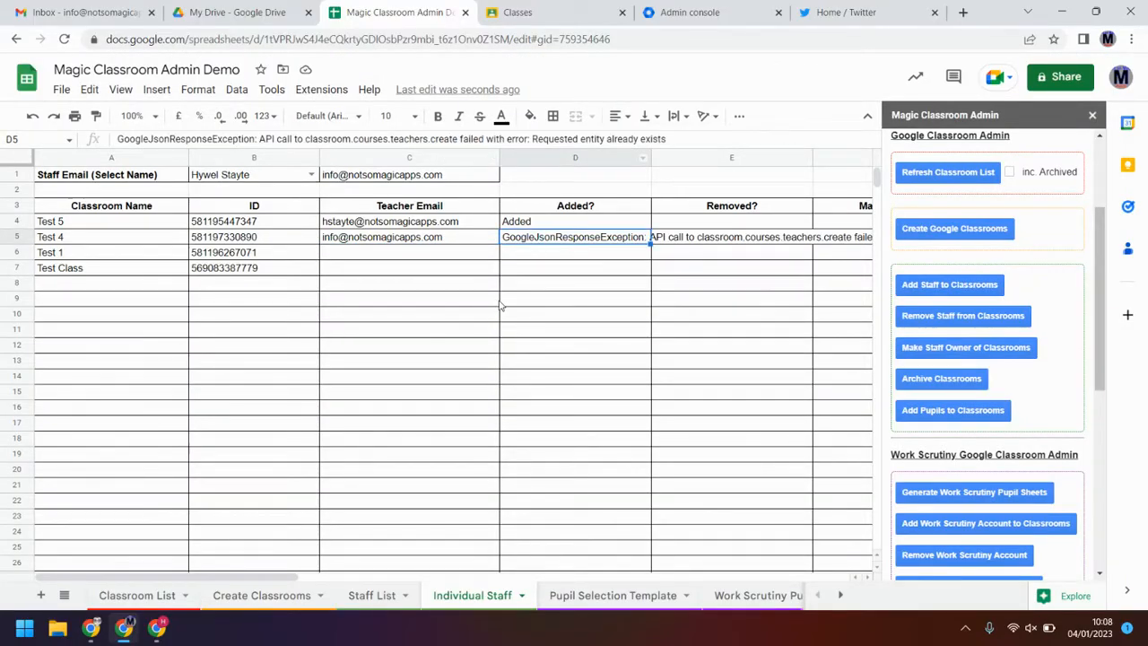
{"action": "key", "text": "Delete"}
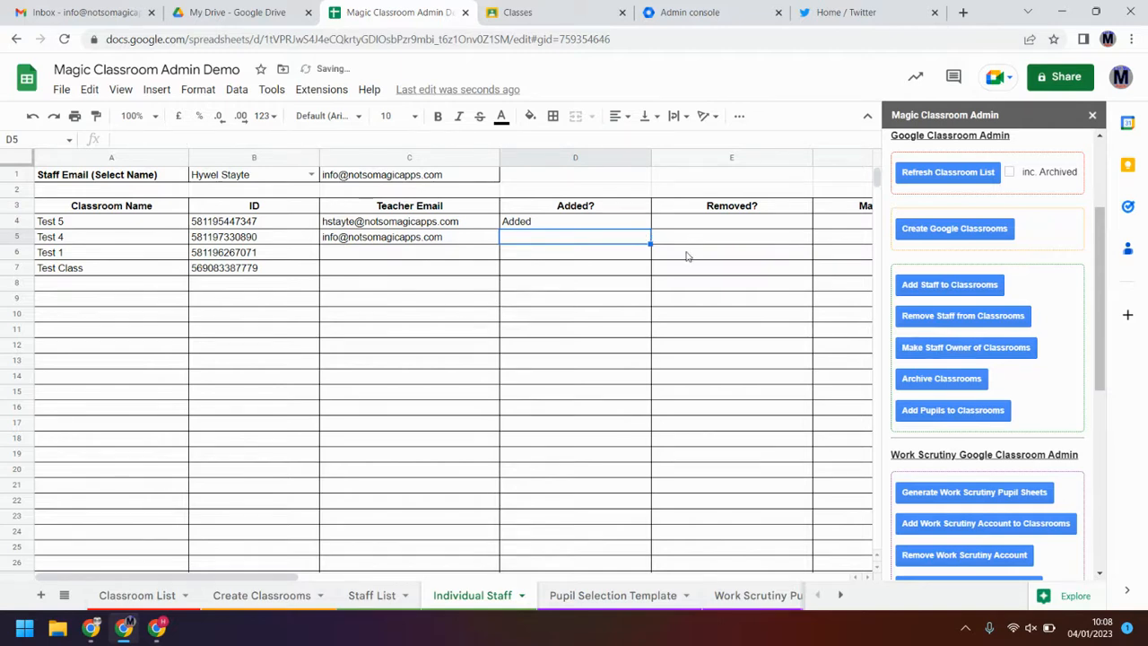
Step: Delete Test 4's teacher e-mail and run Remove Staff from Classrooms
{"action": "left_click", "coordinate": [703, 227]}
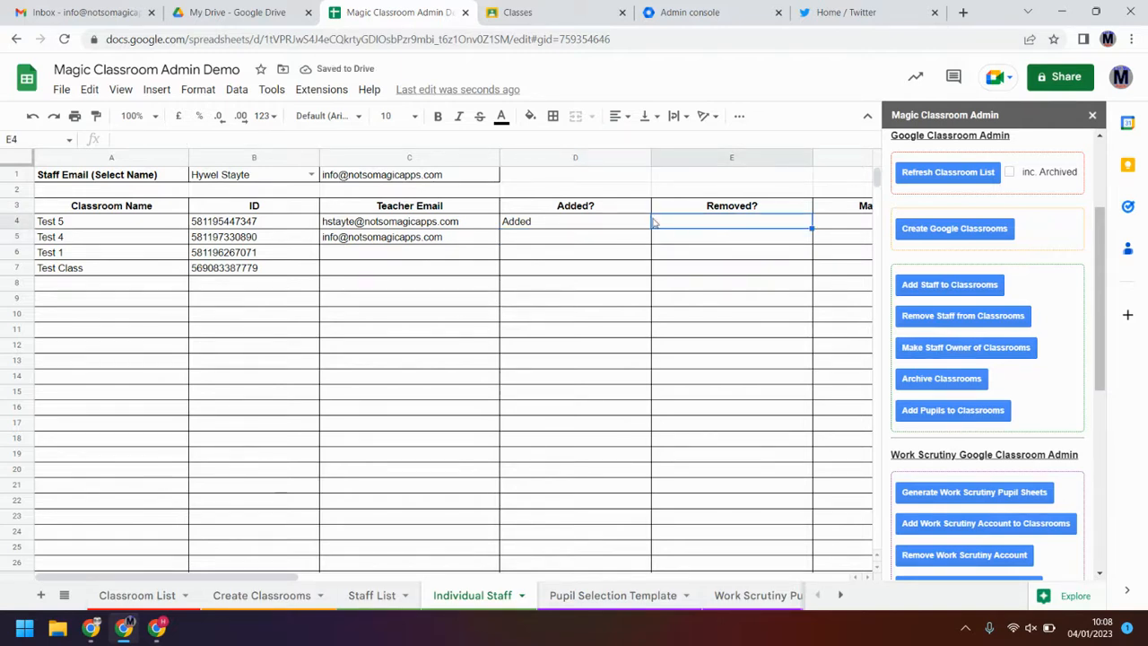
{"action": "left_click", "coordinate": [456, 241]}
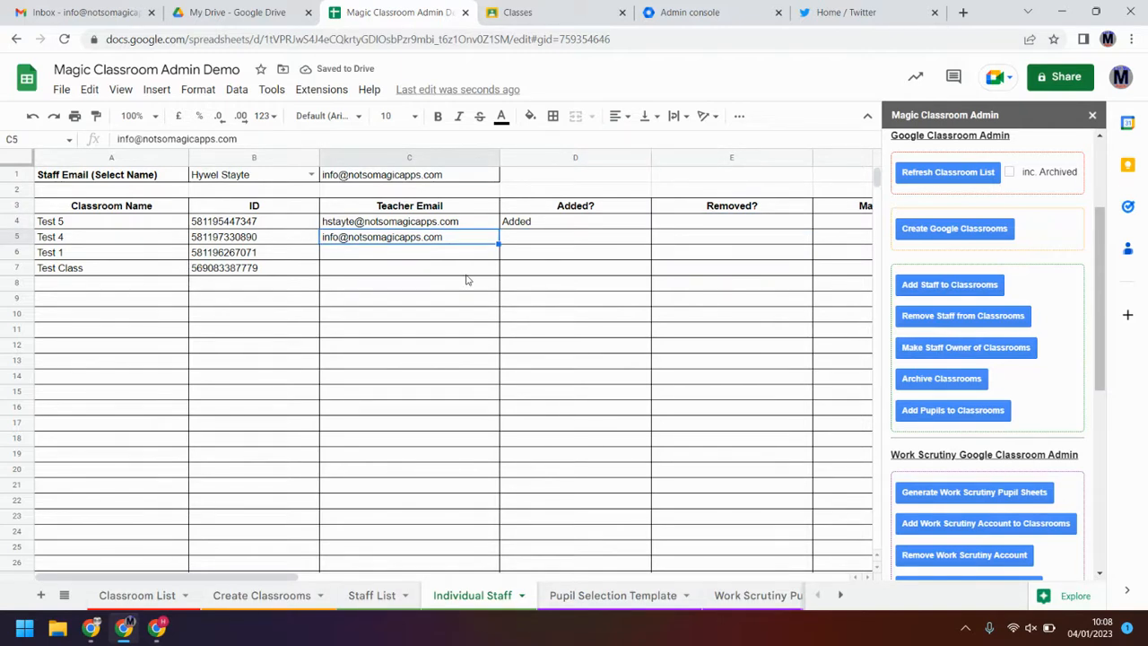
{"action": "key", "text": "Delete"}
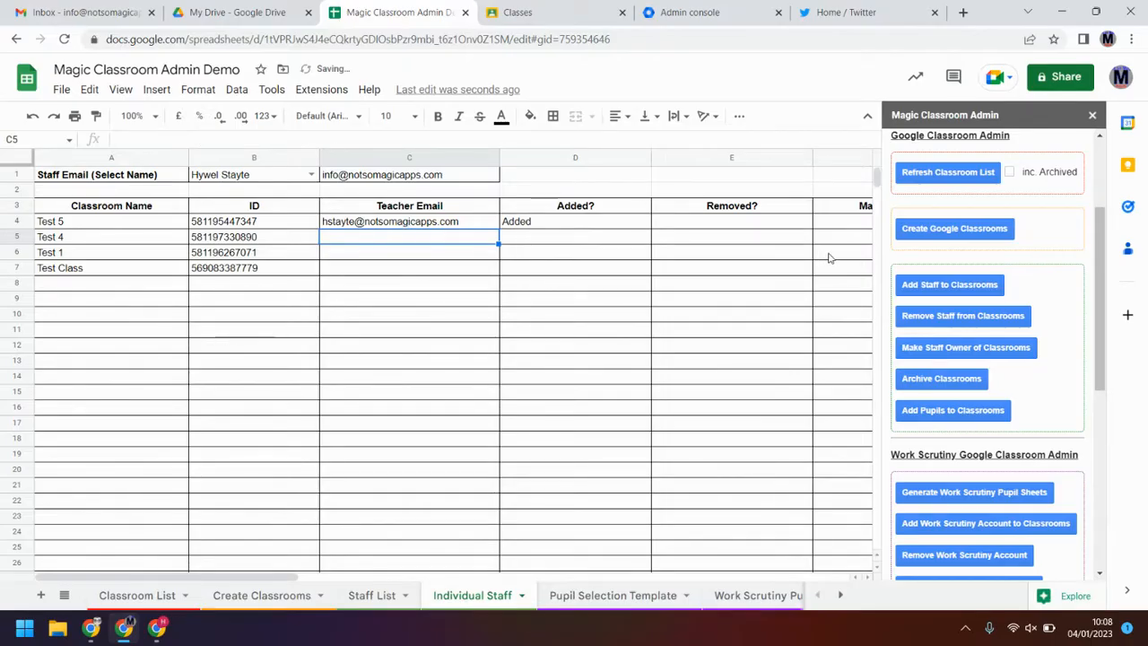
{"action": "left_click", "coordinate": [947, 316]}
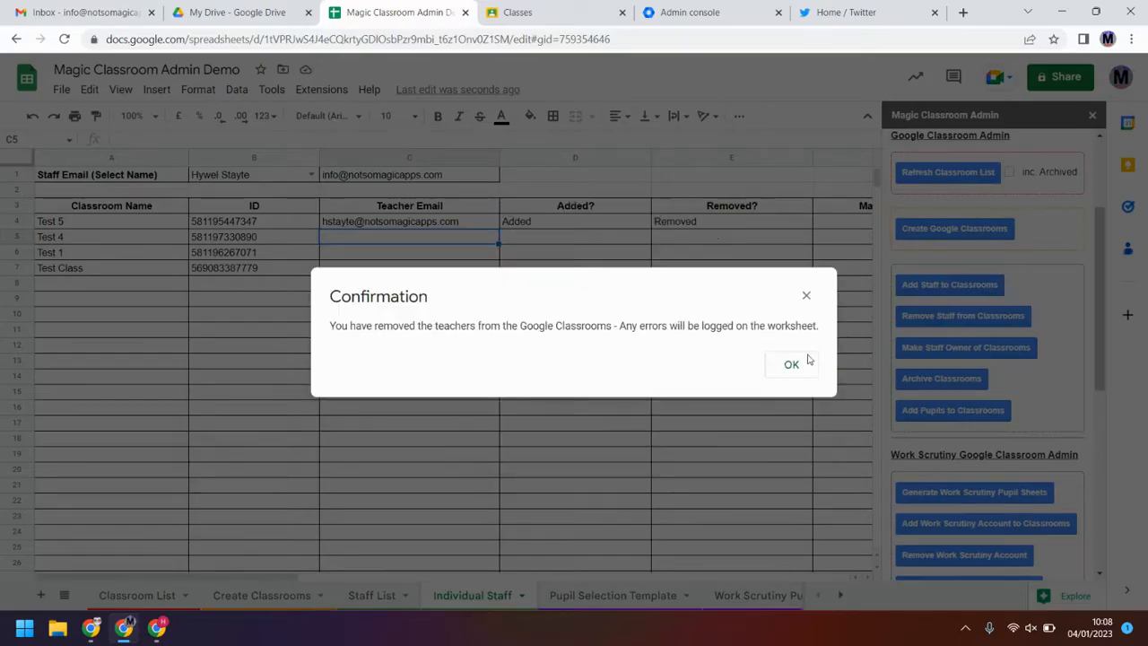
{"action": "left_click", "coordinate": [792, 363]}
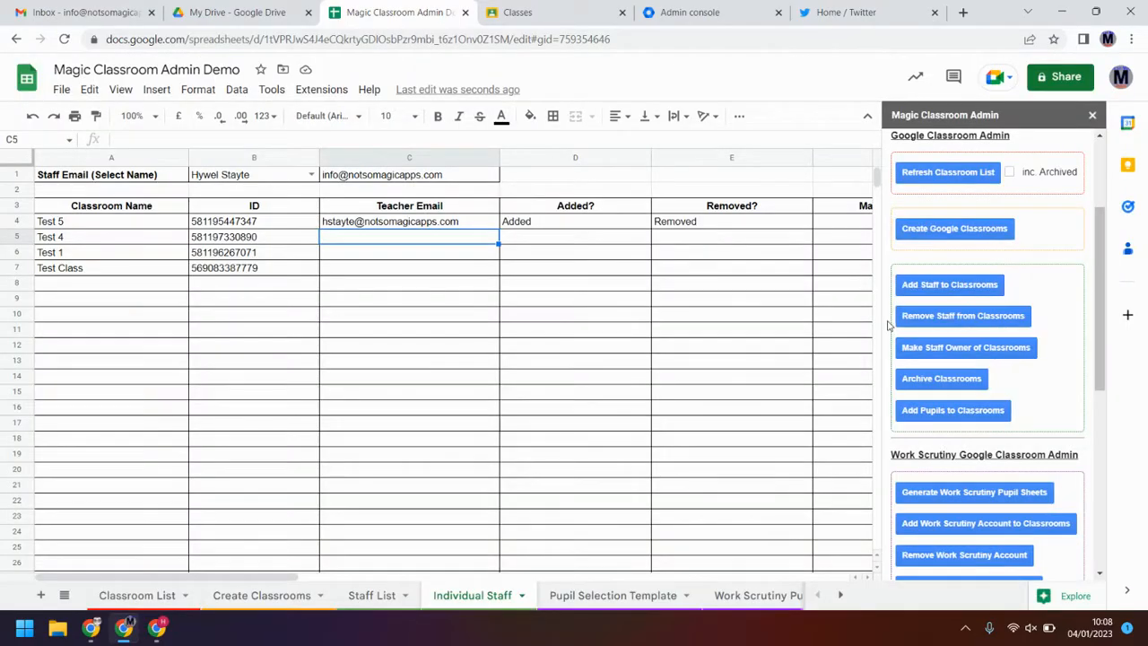
Step: Mark Test 5's Removed? cell with '#', rerun the removal, and clear the logged removal error
{"action": "left_click", "coordinate": [721, 225]}
{"action": "type", "text": "#"}
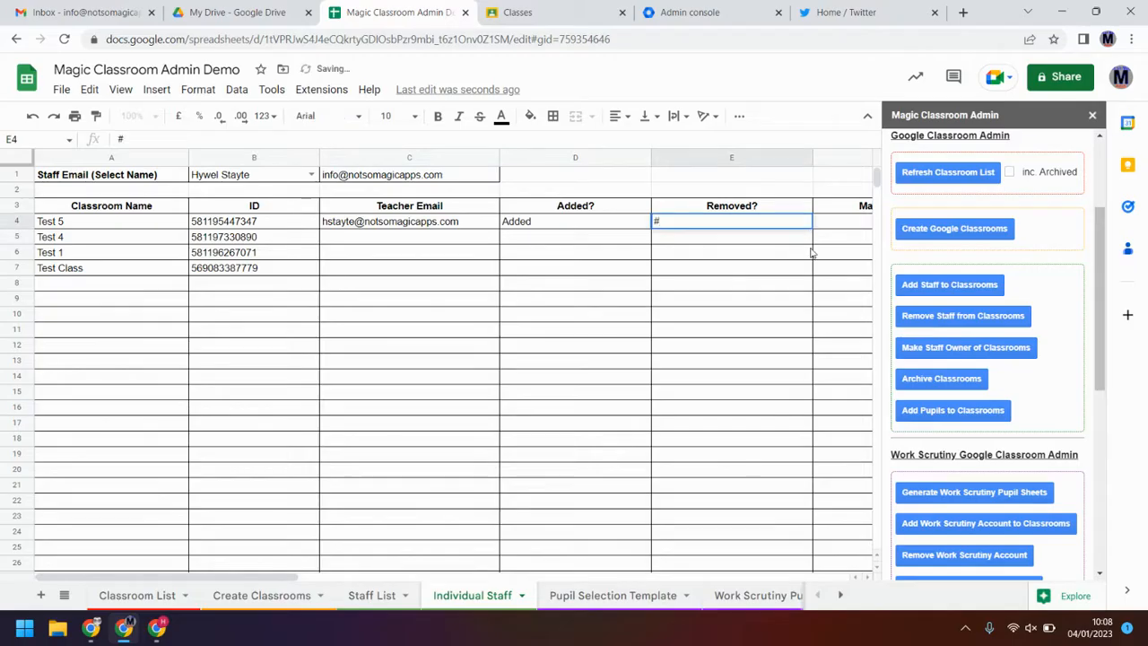
{"action": "key", "text": "Return"}
{"action": "left_click", "coordinate": [963, 315]}
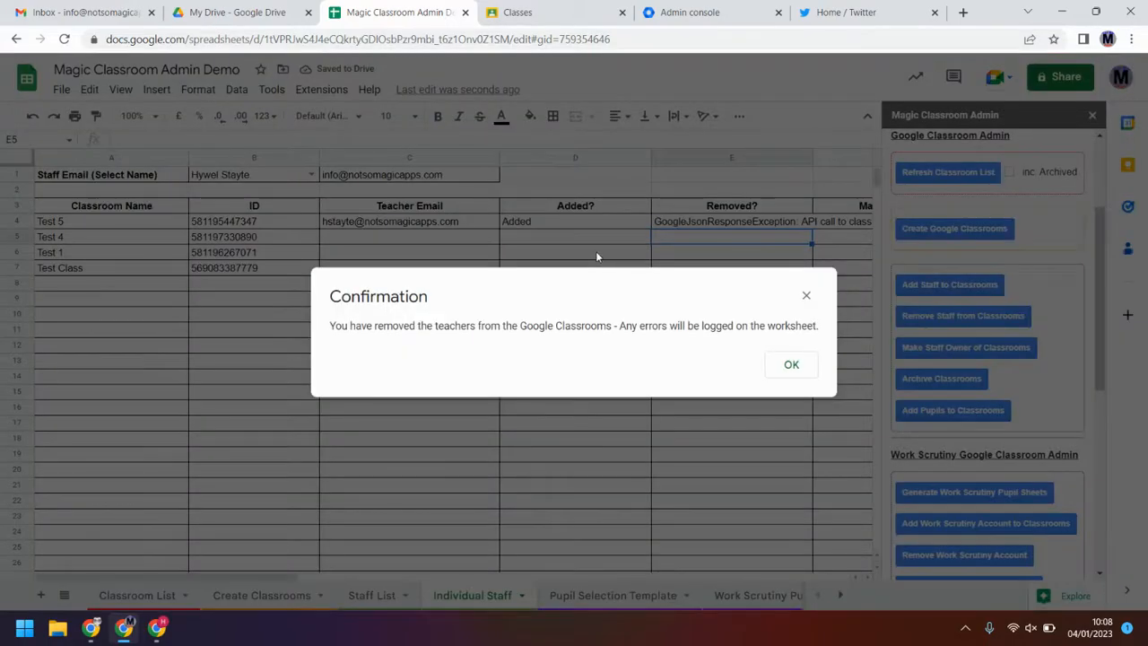
{"action": "left_click", "coordinate": [815, 373]}
{"action": "key", "text": "Up"}
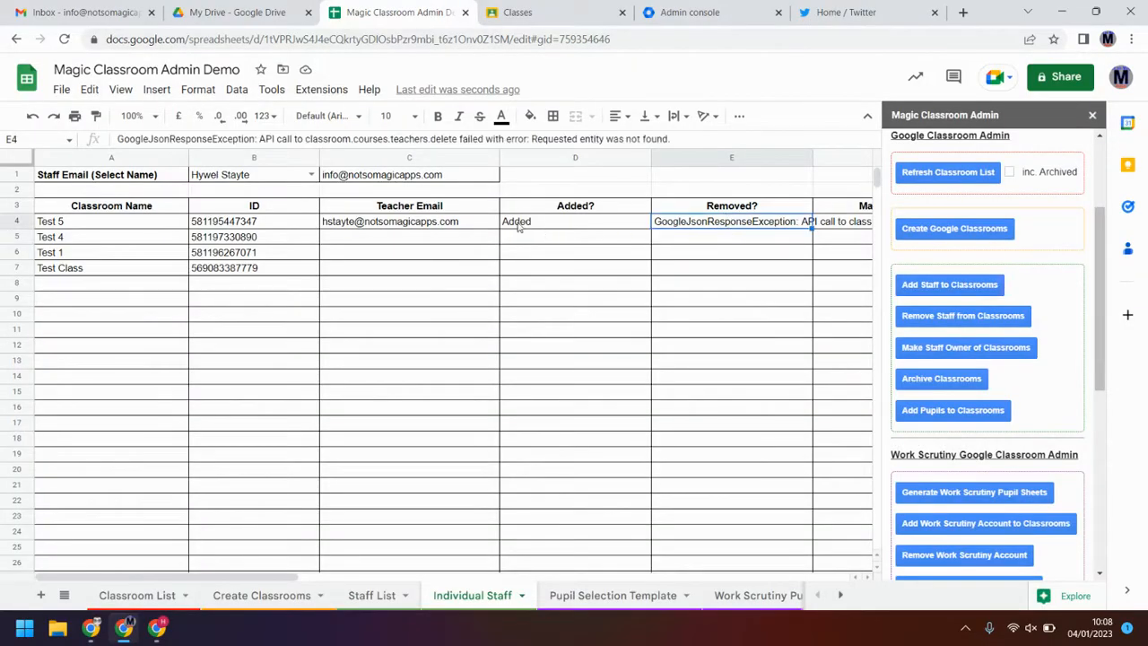
{"action": "key", "text": "Delete"}
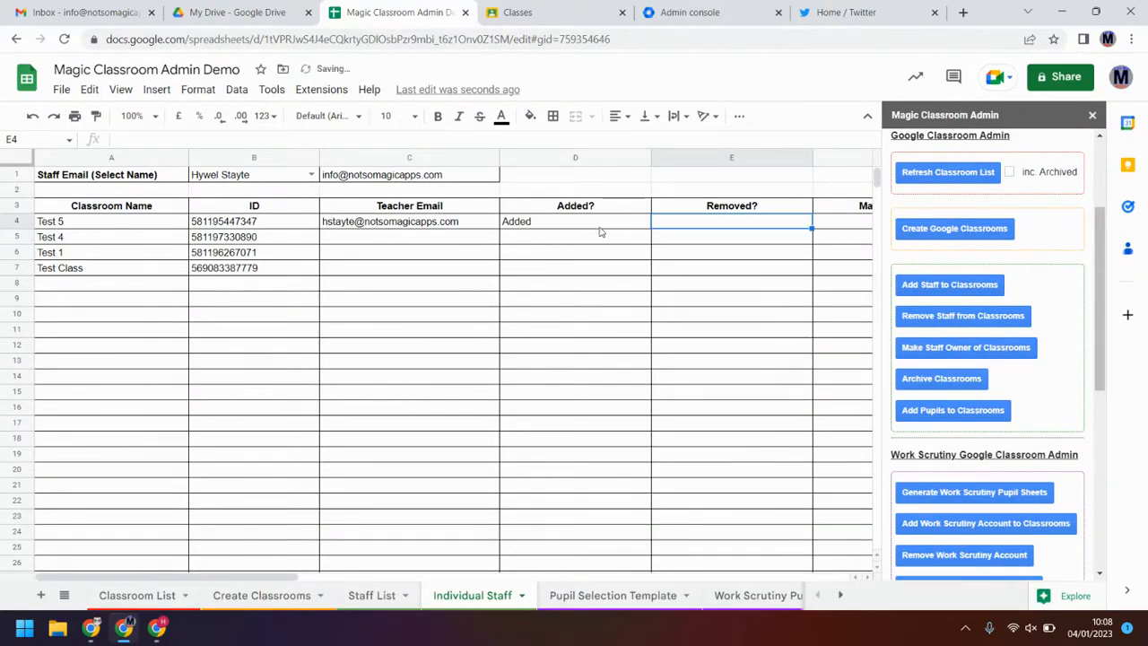
{"action": "left_click", "coordinate": [564, 226]}
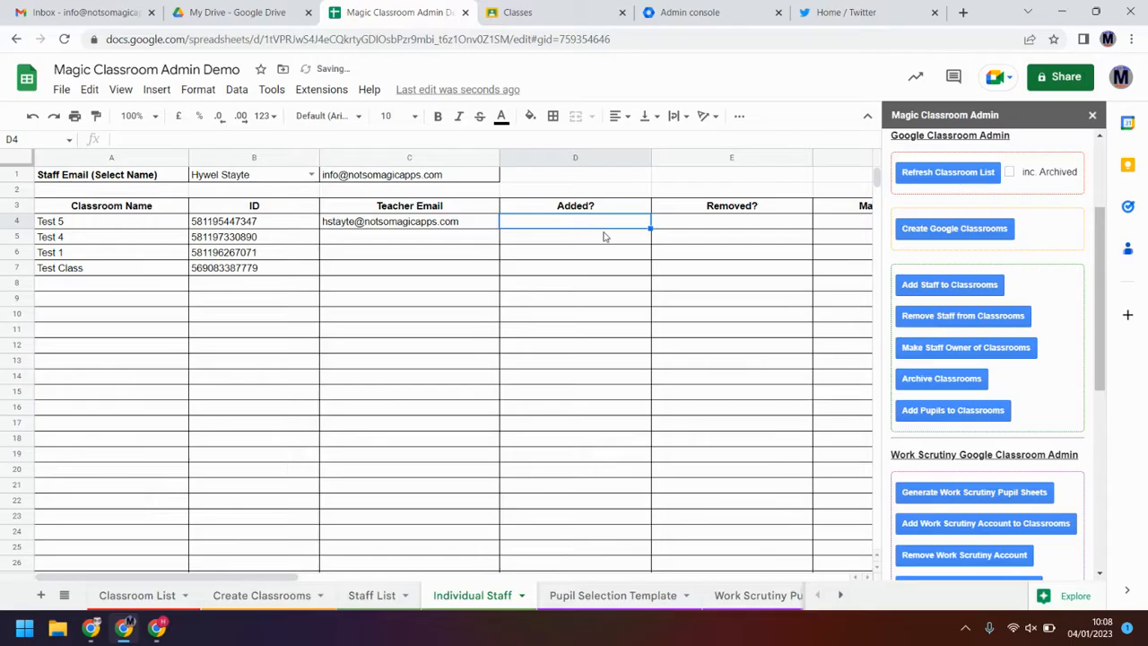
{"action": "left_click", "coordinate": [414, 226]}
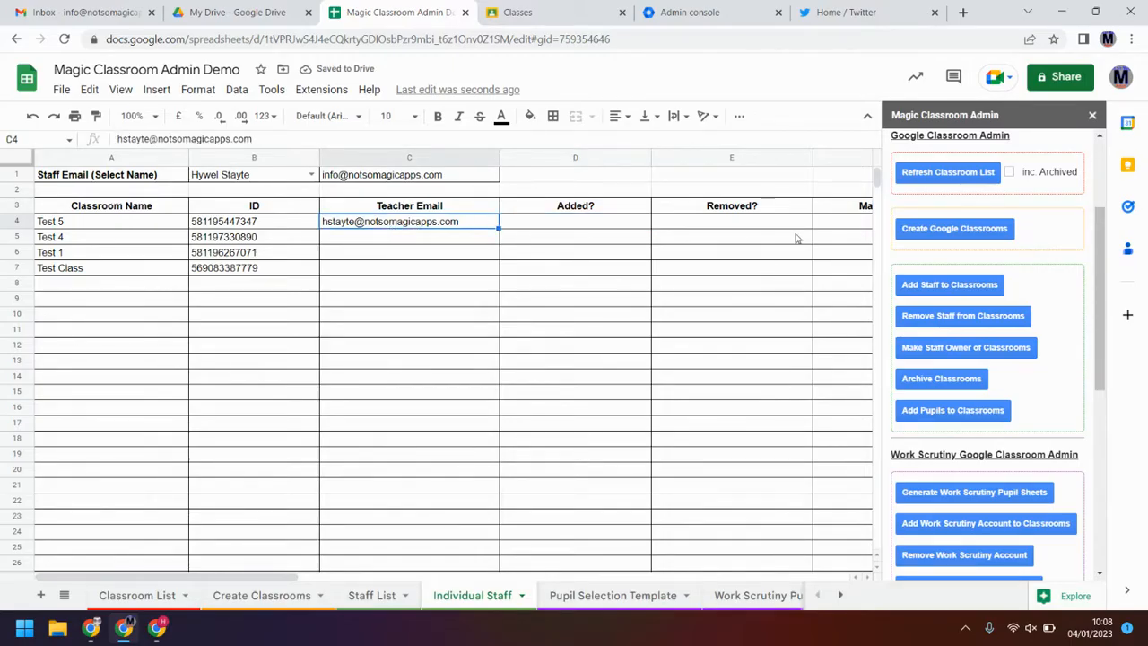
{"action": "left_click", "coordinate": [863, 226]}
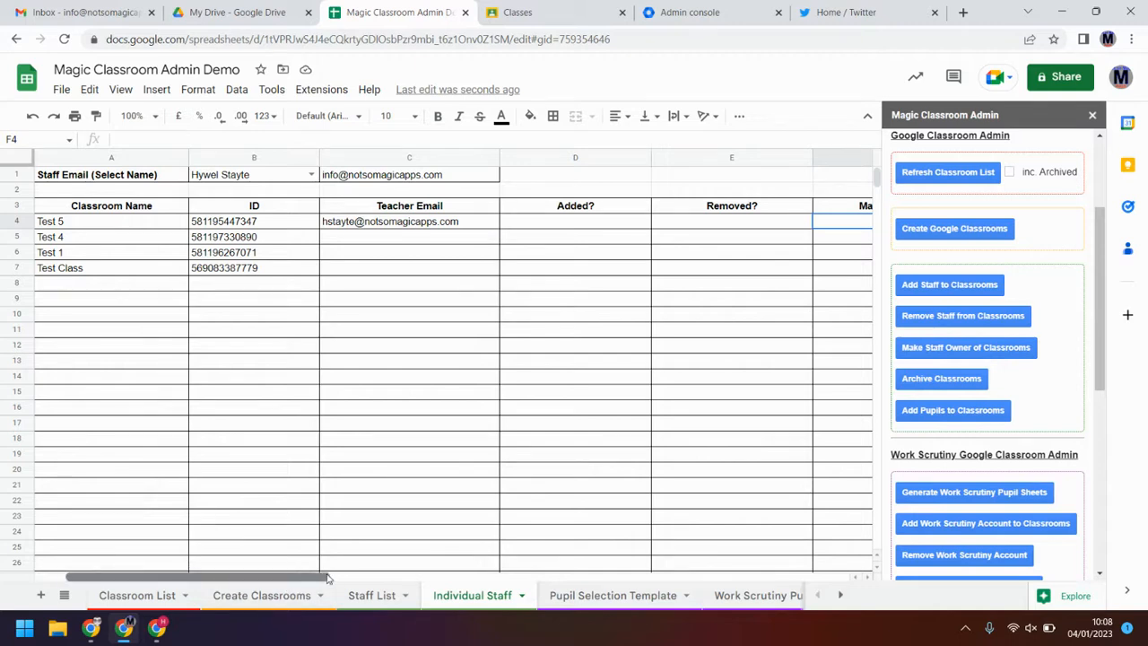
Step: Run Make Staff Owner of Classrooms for Test 5, which logs an IneligibleOwner error
{"action": "left_click_drag", "start_coordinate": [289, 580], "coordinate": [412, 580]}
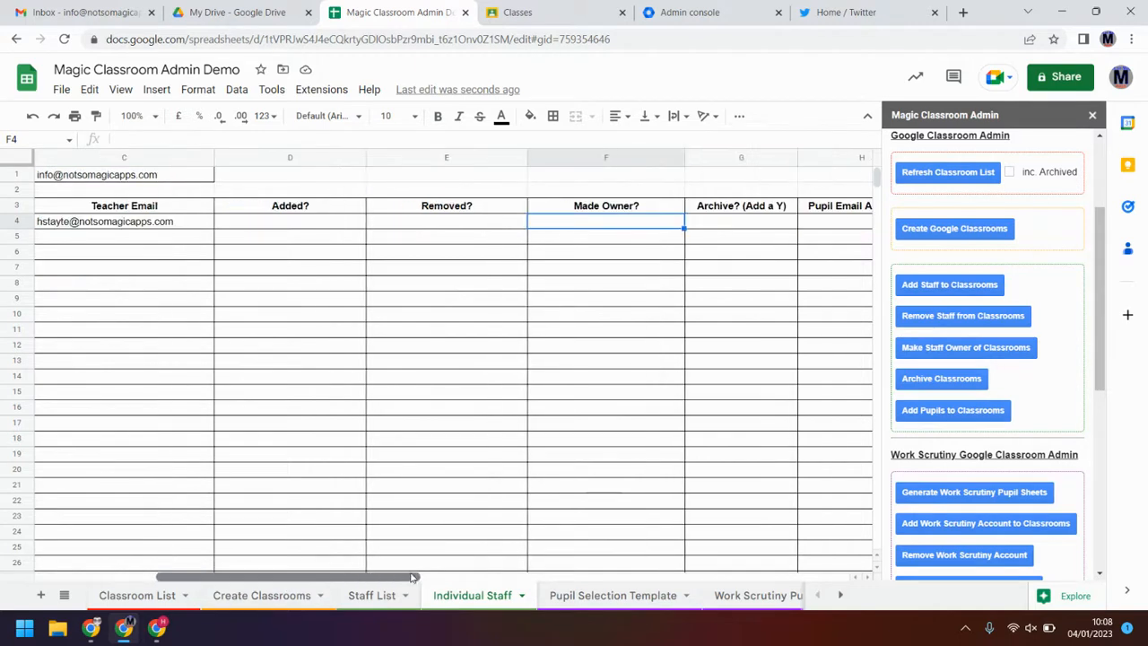
{"action": "left_click", "coordinate": [973, 349]}
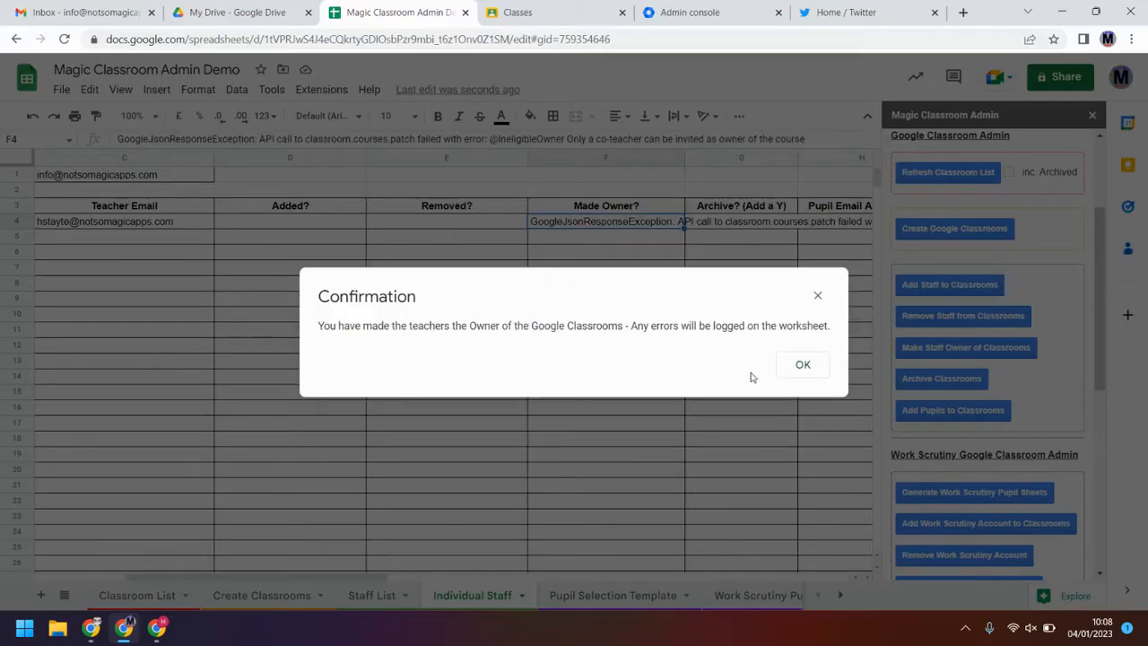
{"action": "left_click", "coordinate": [789, 366]}
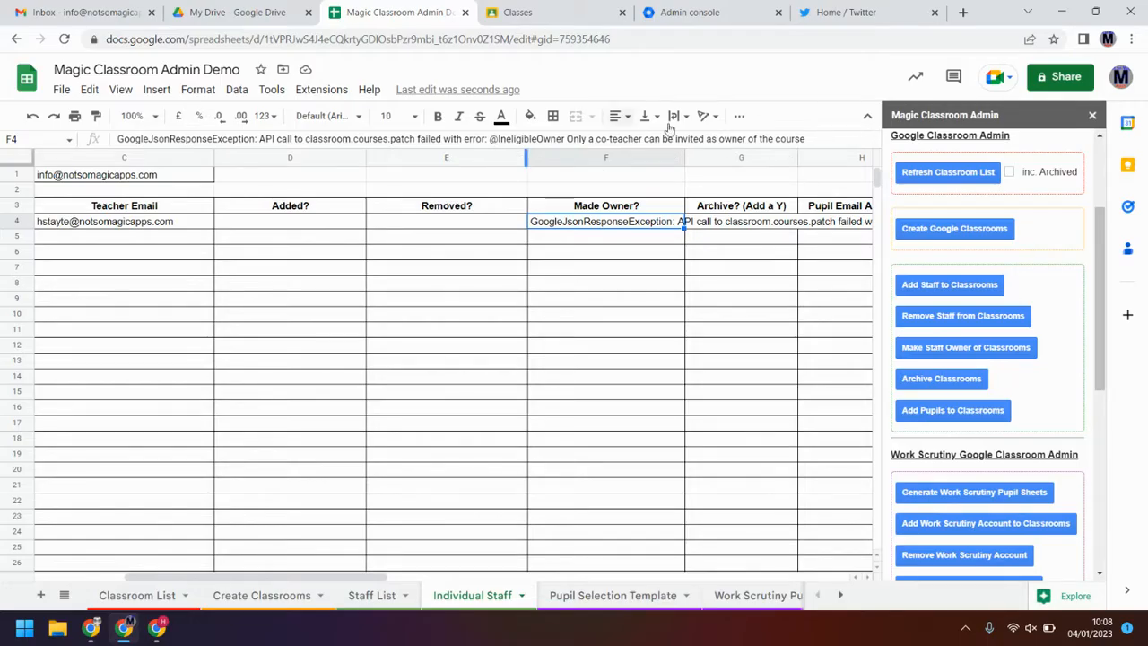
{"action": "left_click", "coordinate": [333, 224]}
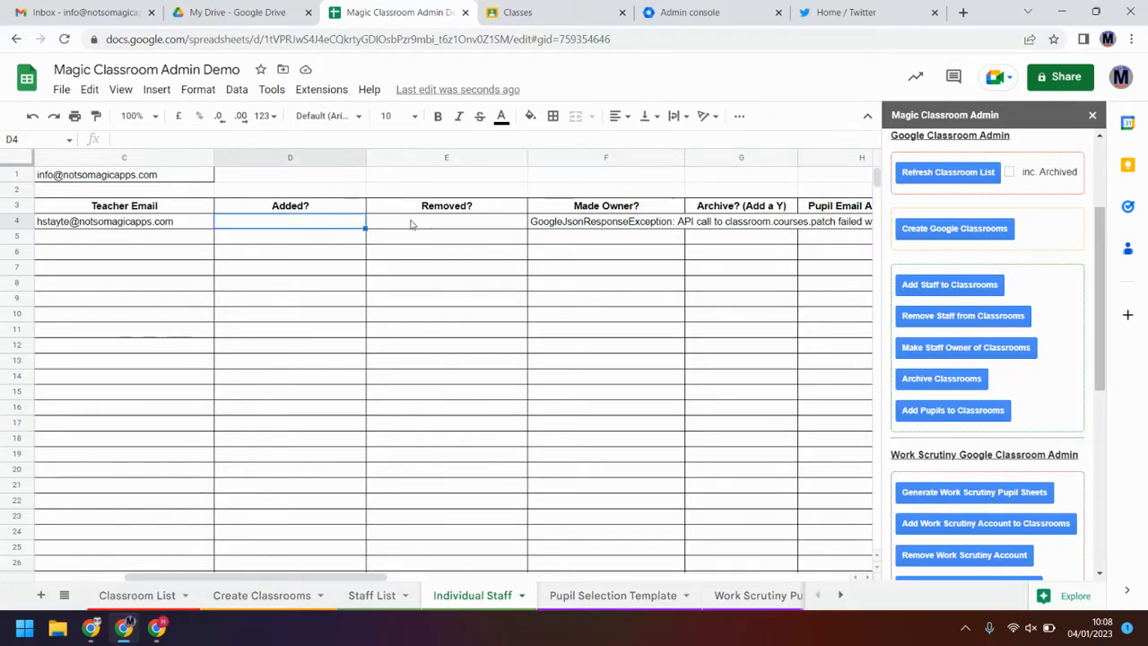
Step: Re-add the teacher to Test 5 and clear the error text in F4
{"action": "left_click", "coordinate": [958, 282]}
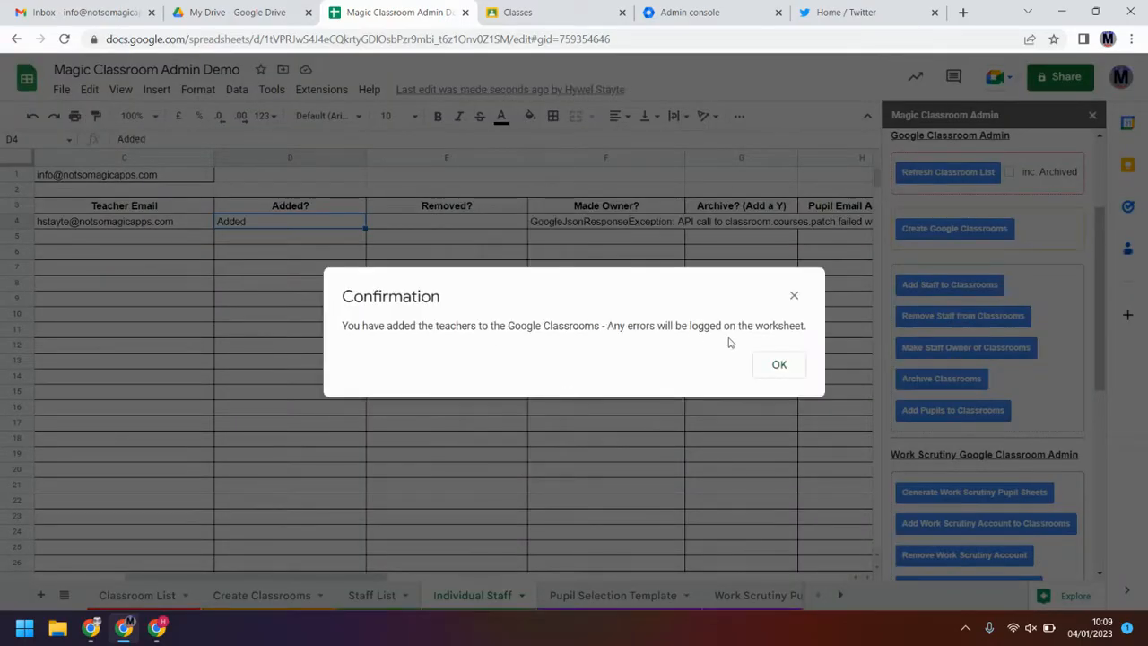
{"action": "left_click", "coordinate": [774, 366]}
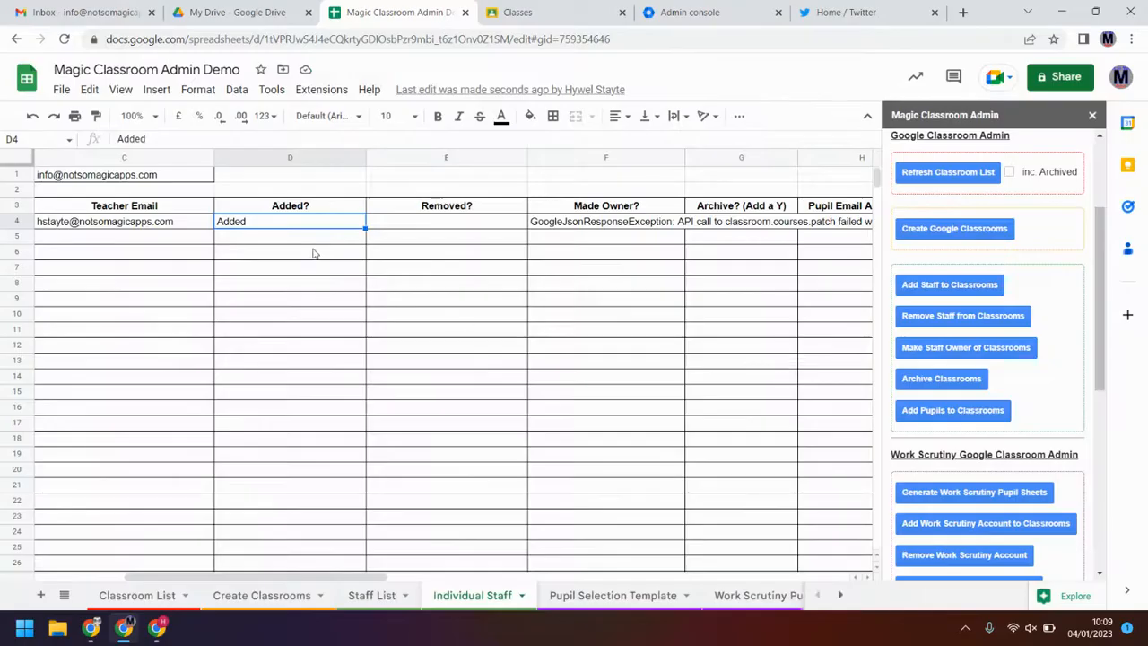
{"action": "left_click", "coordinate": [622, 230]}
{"action": "key", "text": "Delete"}
Step: Rerun Make Staff Owner of Classrooms so Test 5's Made Owner? reads Added
{"action": "left_click", "coordinate": [946, 347]}
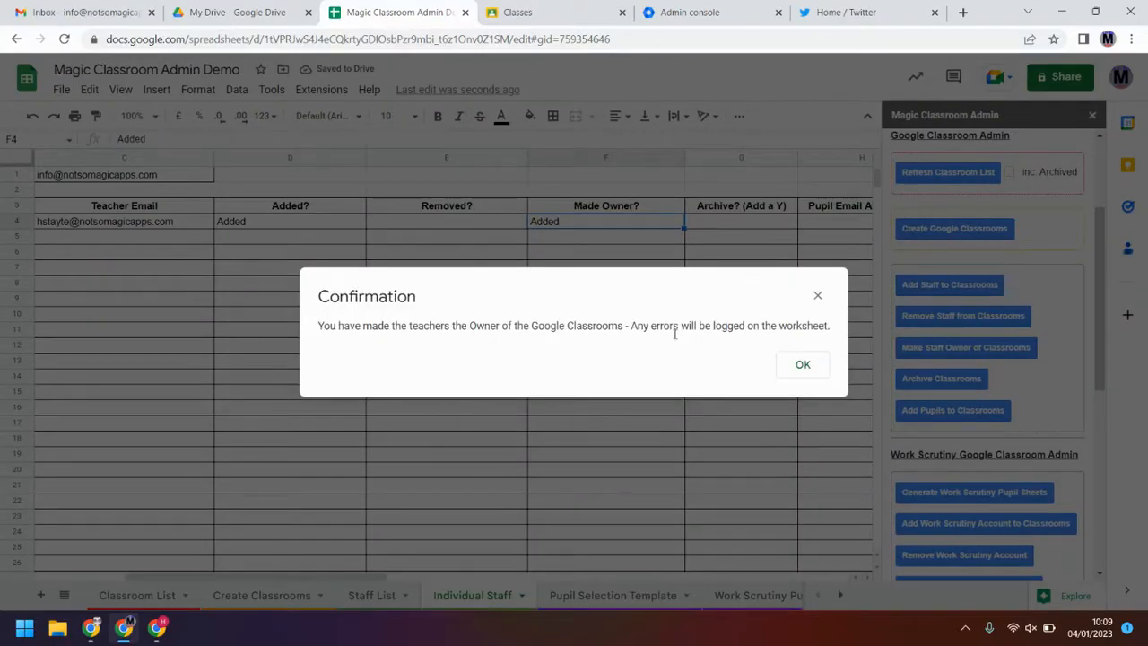
{"action": "left_click", "coordinate": [802, 365]}
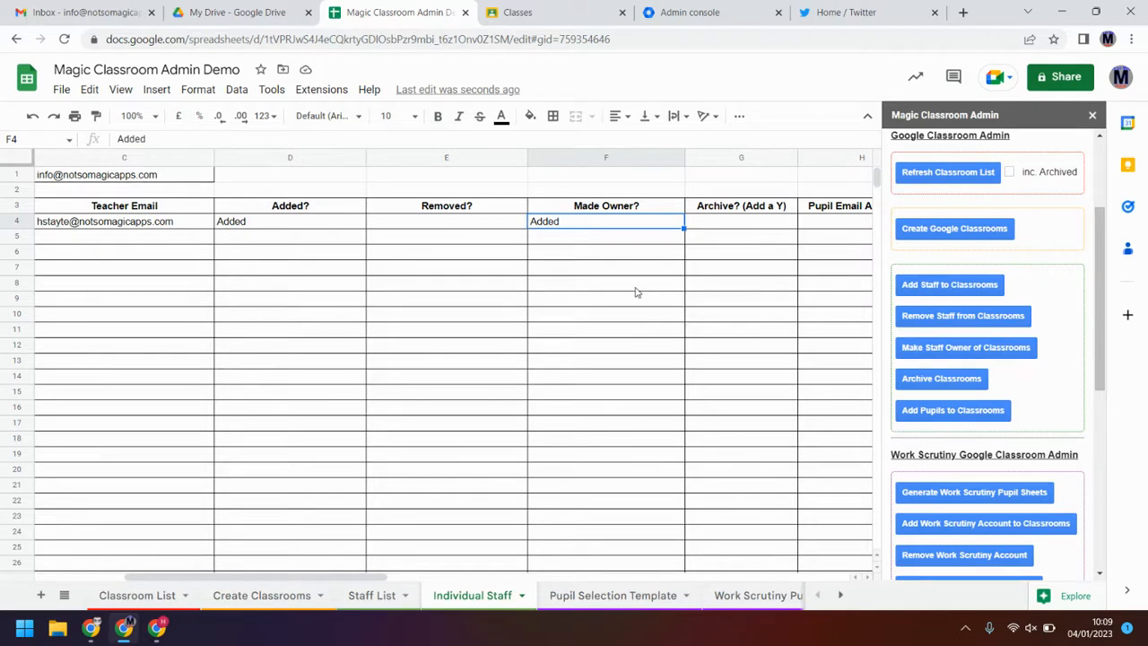
{"action": "left_click", "coordinate": [744, 220]}
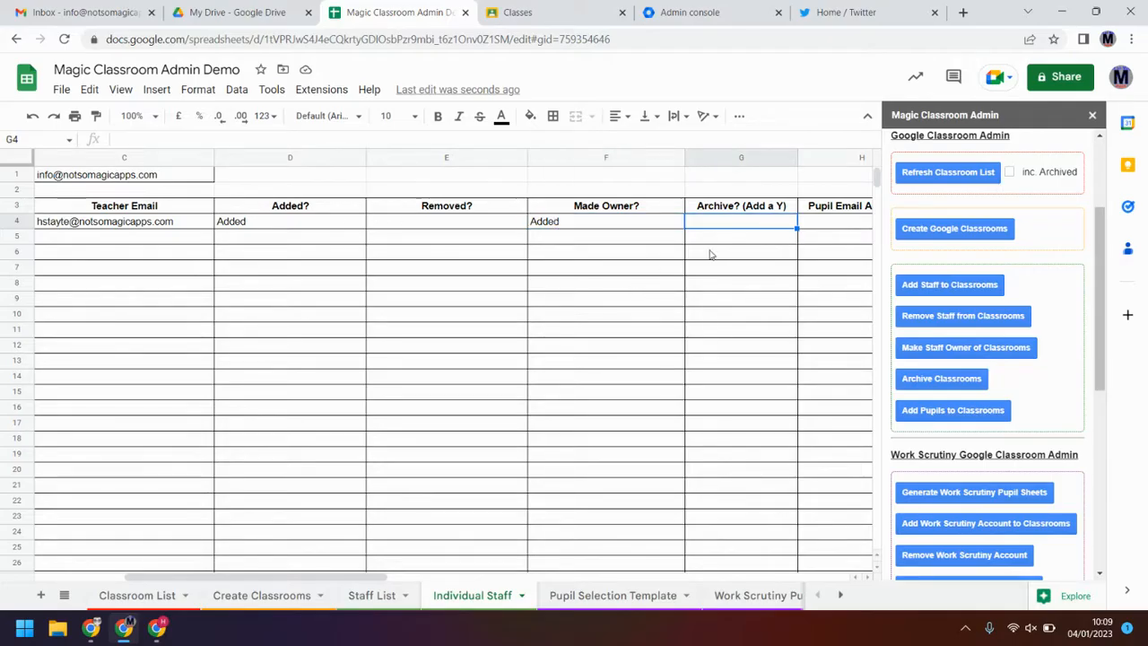
Step: Enter Y in Test 5's Archive? cell G4 and run Archive Classrooms
{"action": "type", "text": "Y"}
{"action": "key", "text": "Return"}
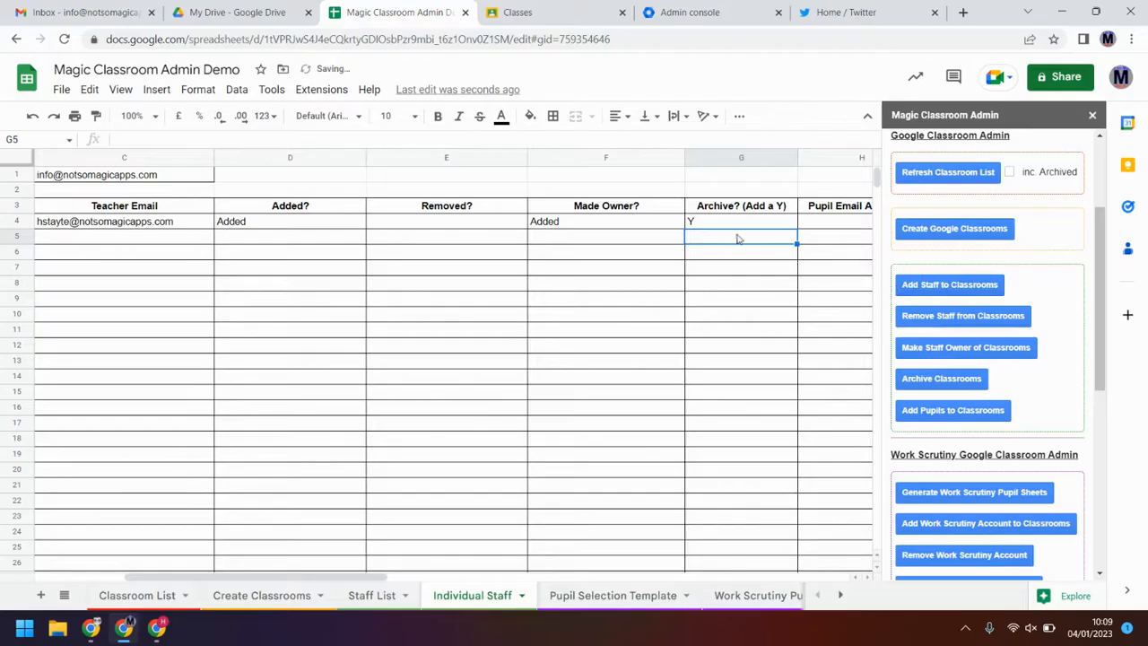
{"action": "left_click", "coordinate": [943, 382]}
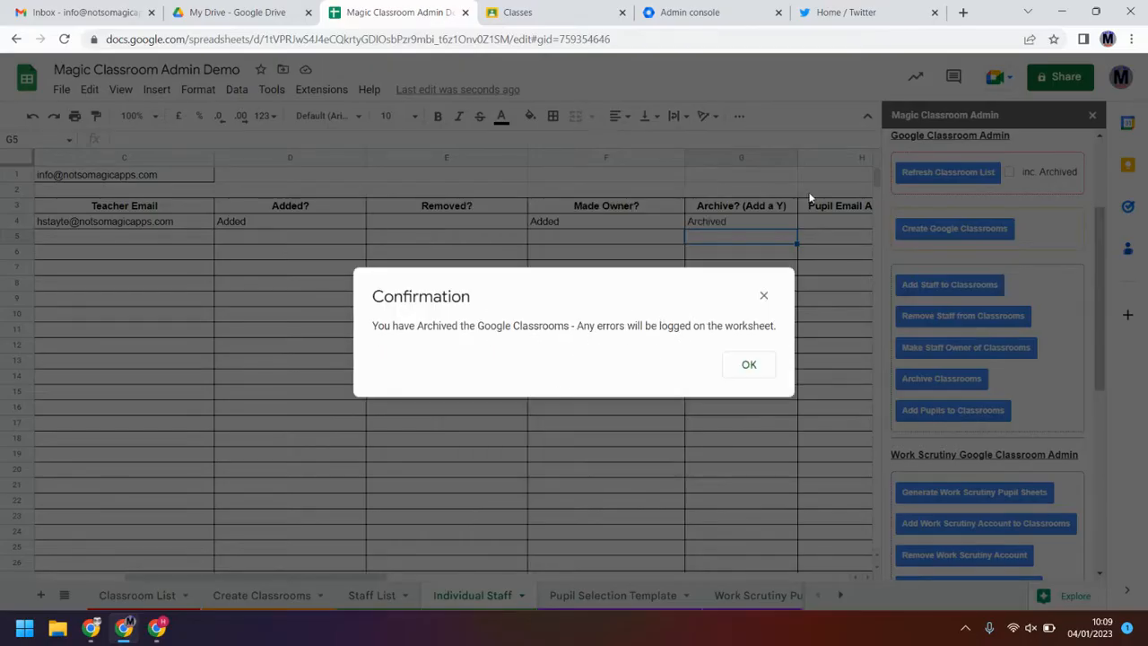
{"action": "left_click", "coordinate": [749, 366]}
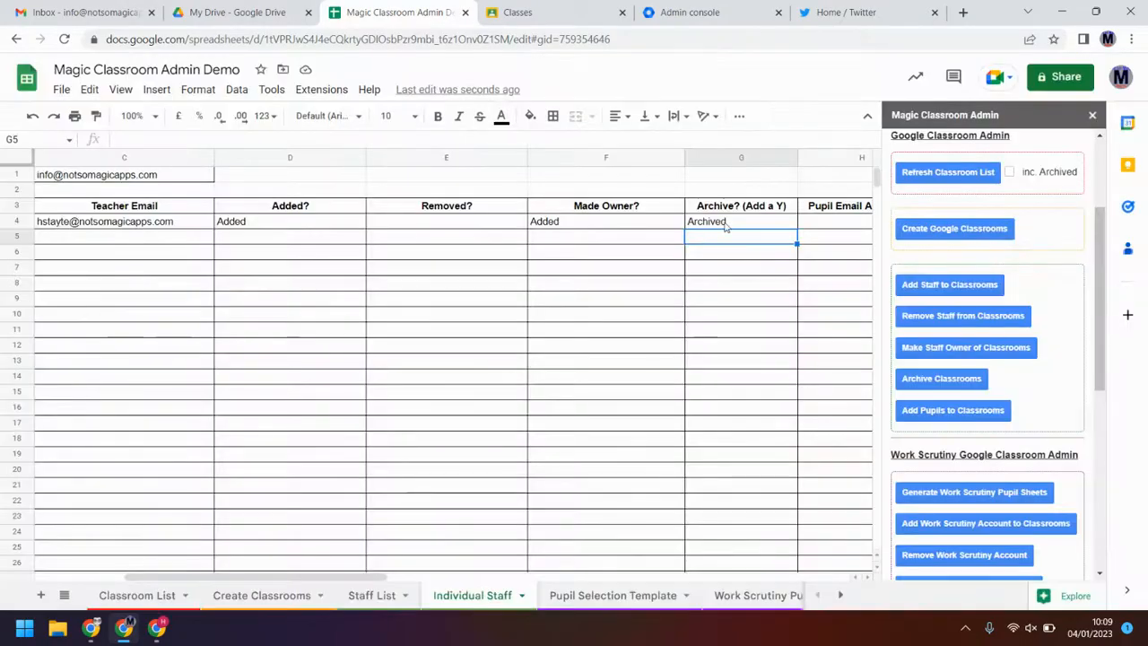
{"action": "left_click_drag", "start_coordinate": [291, 578], "coordinate": [143, 570]}
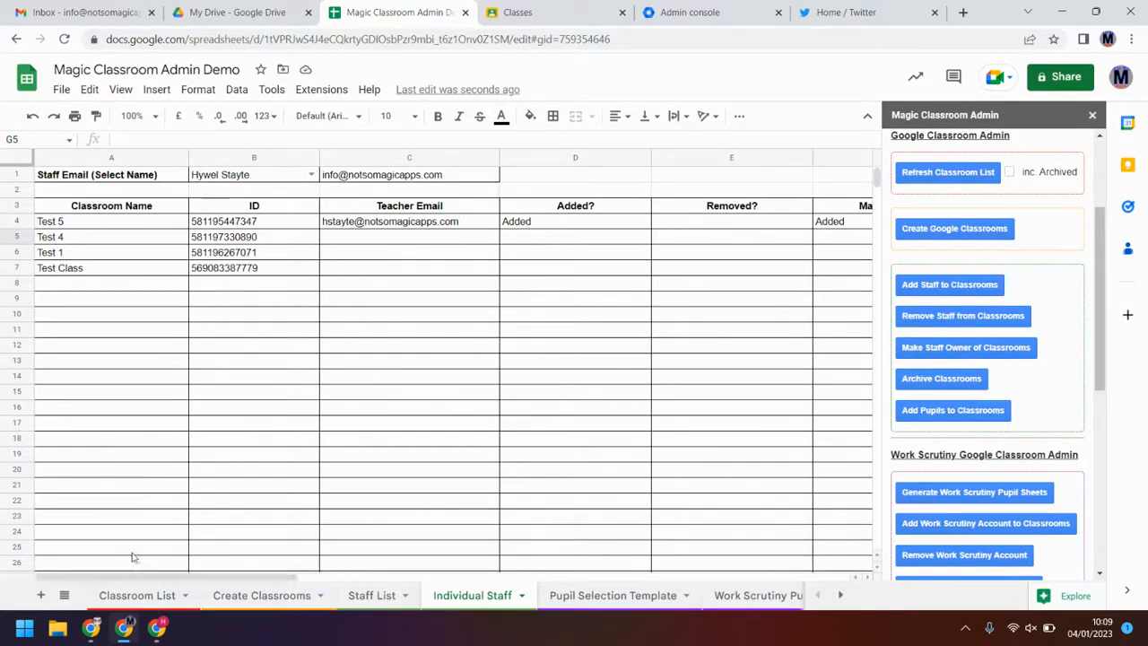
Step: Refresh the Classroom List sheet's list of classrooms
{"action": "left_click", "coordinate": [116, 596]}
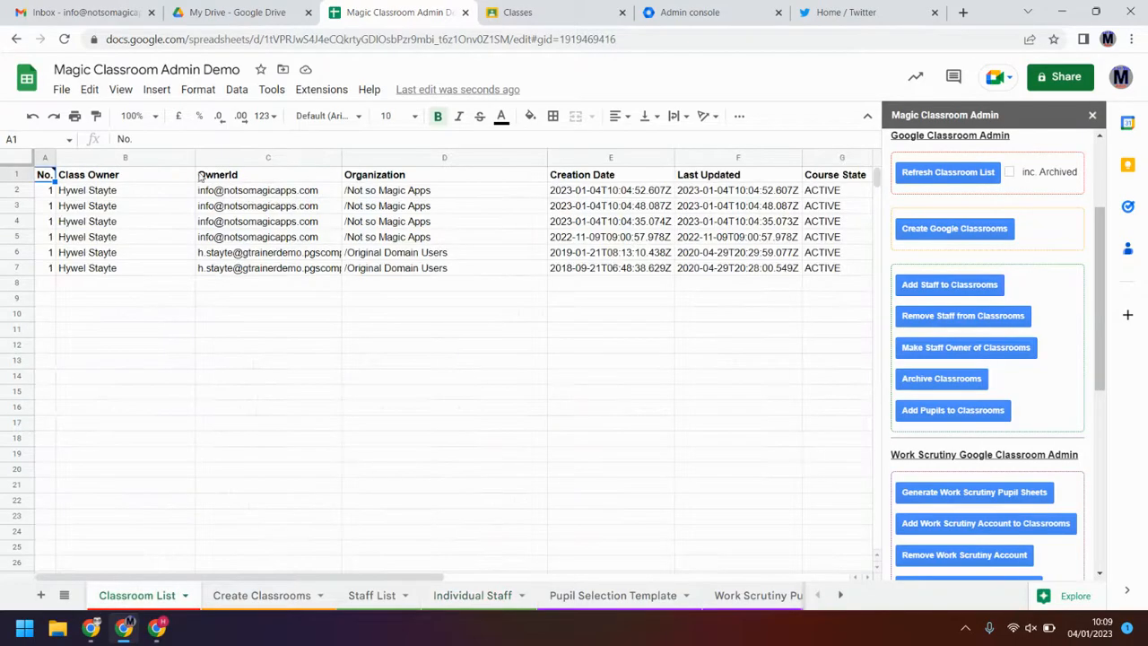
{"action": "scroll", "coordinate": [951, 287], "scroll_direction": "up", "scroll_amount": 2}
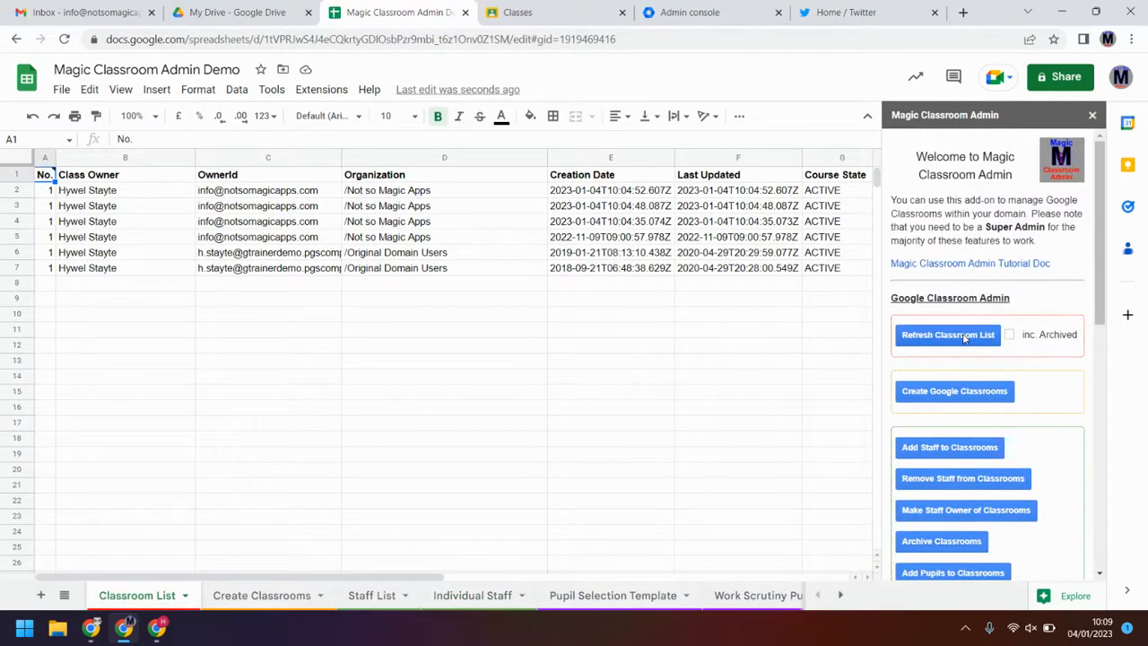
{"action": "left_click_drag", "start_coordinate": [203, 580], "coordinate": [466, 578]}
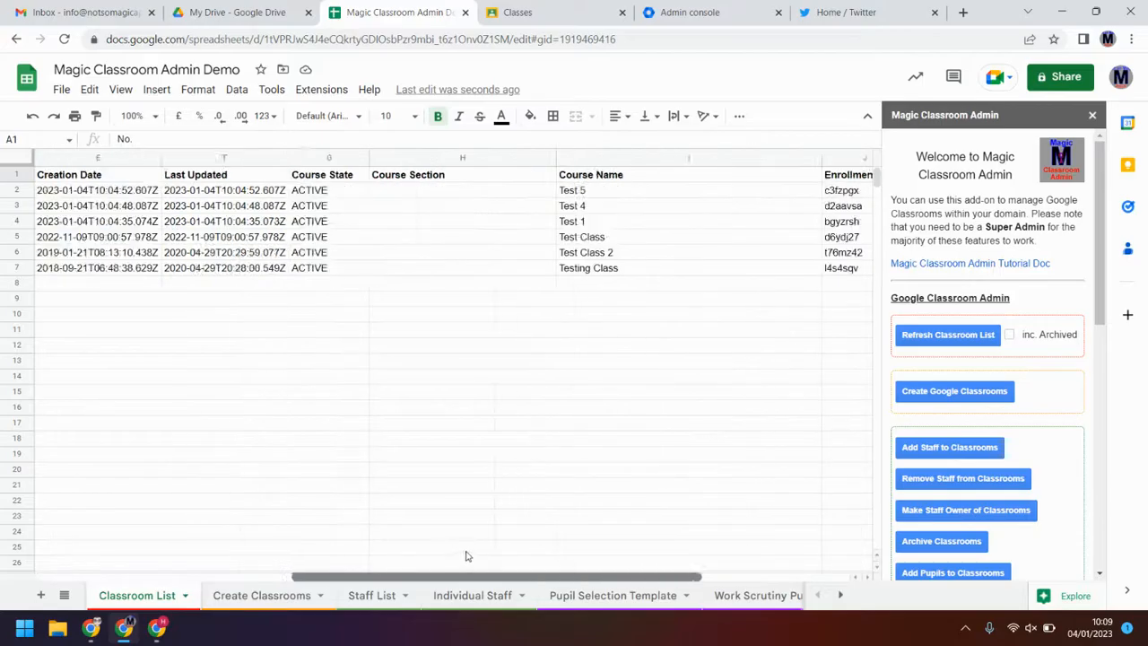
{"action": "left_click", "coordinate": [987, 336]}
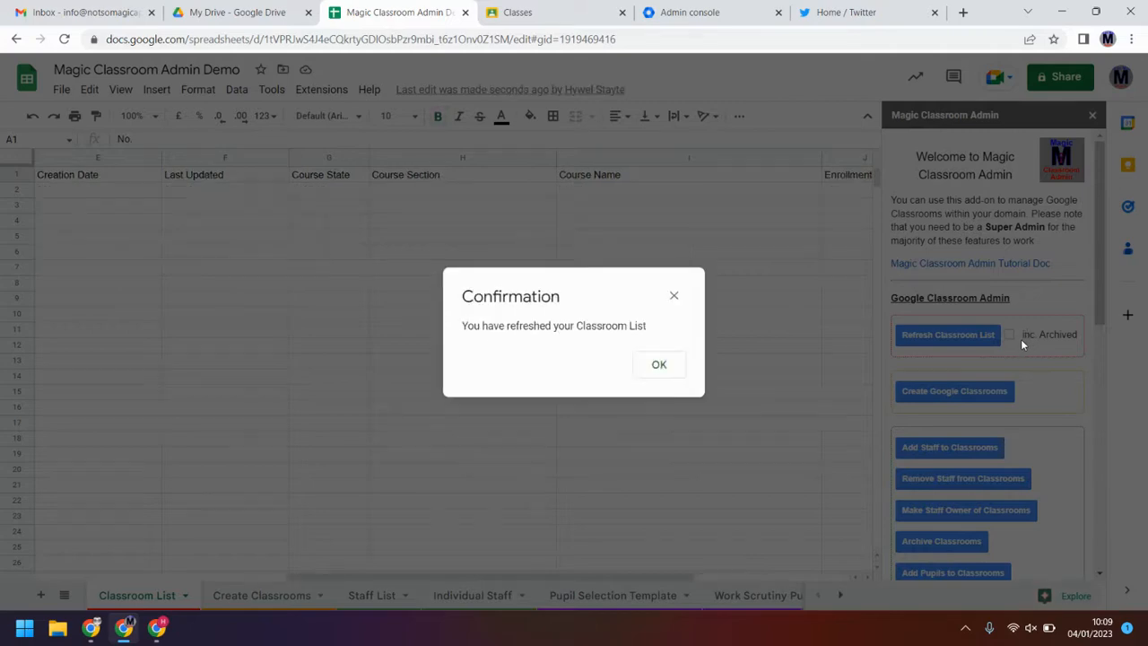
{"action": "left_click", "coordinate": [654, 370]}
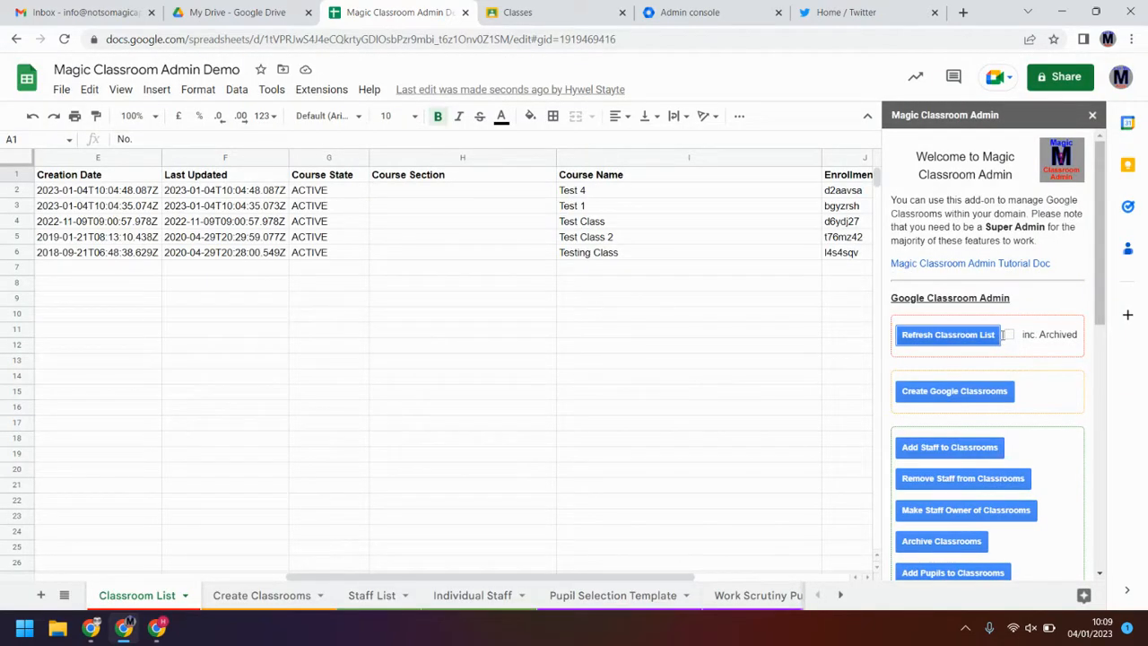
Step: Tick inc. Archived and refresh again so Test 5 shows ARCHIVED, then return to Individual Staff
{"action": "left_click", "coordinate": [999, 336]}
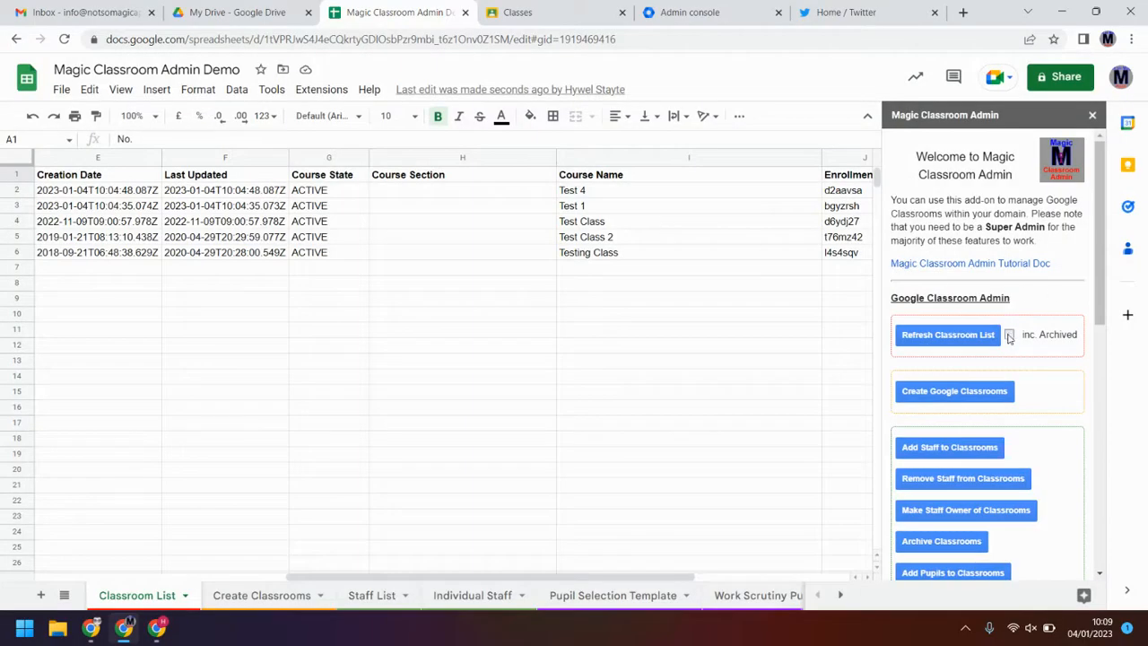
{"action": "left_click", "coordinate": [1009, 337]}
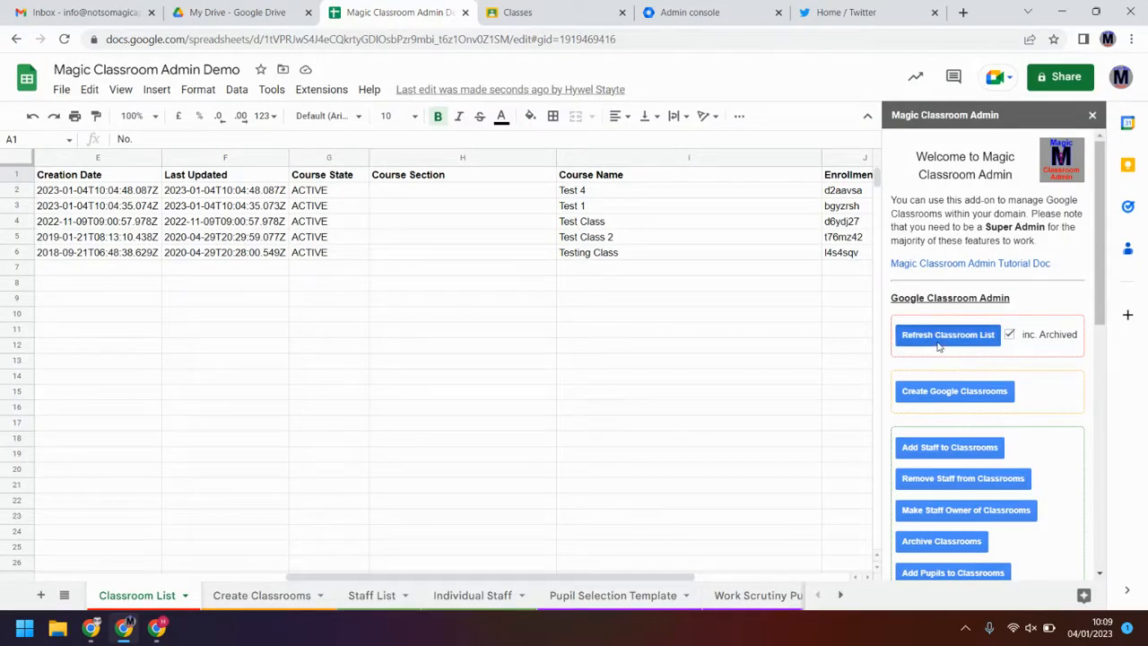
{"action": "left_click", "coordinate": [654, 368]}
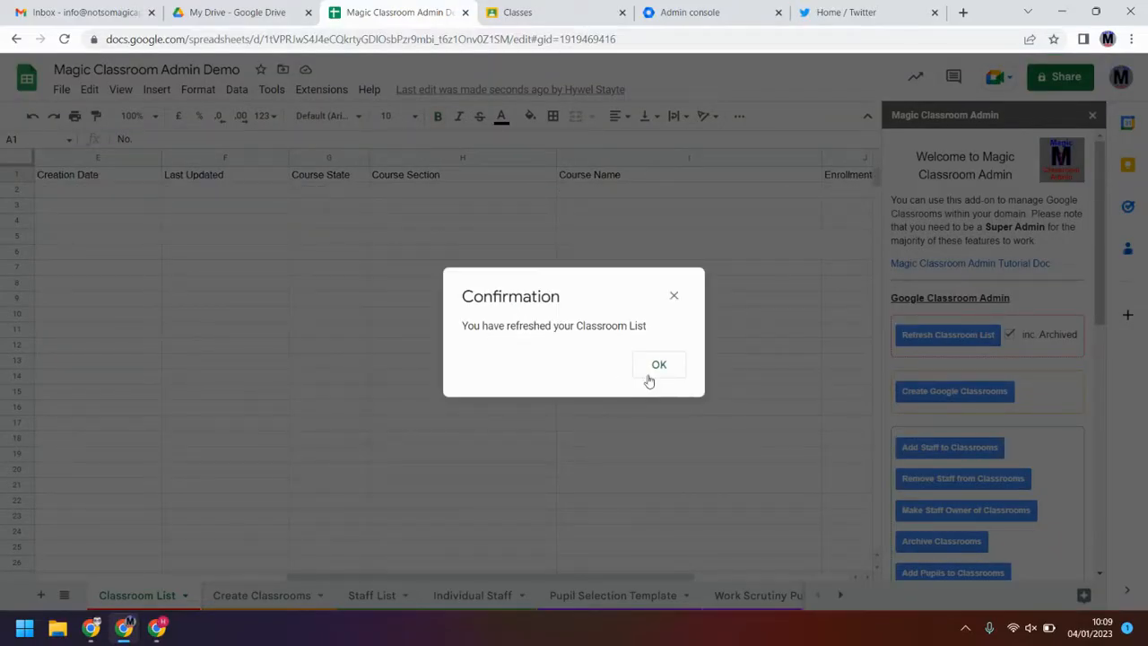
{"action": "left_click", "coordinate": [651, 375]}
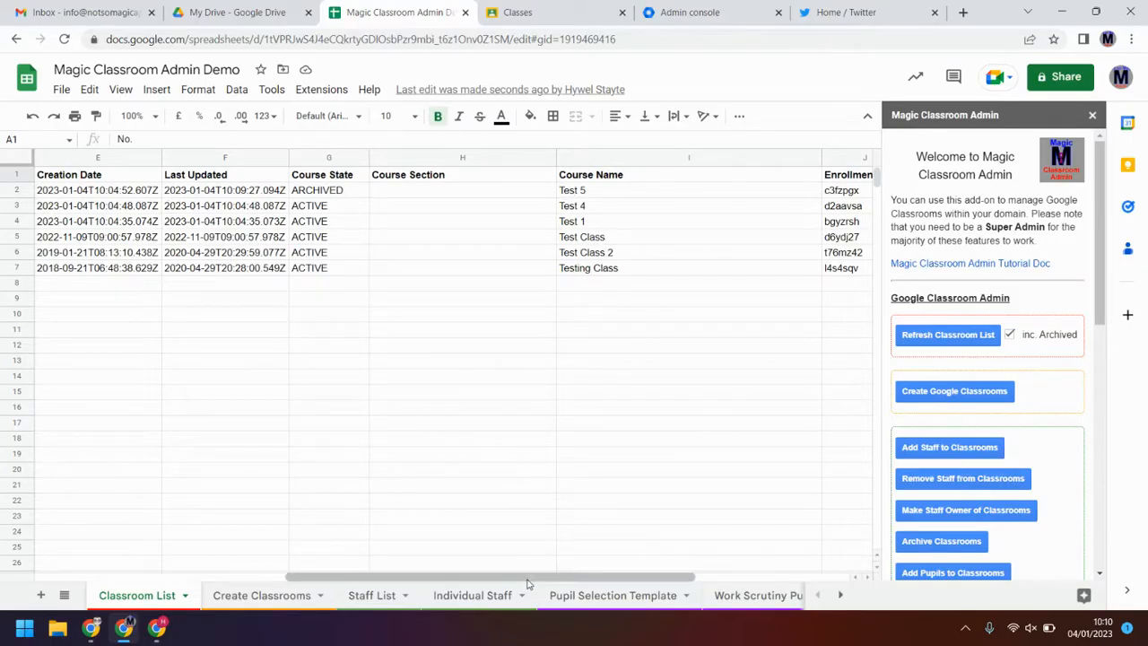
{"action": "left_click", "coordinate": [484, 595]}
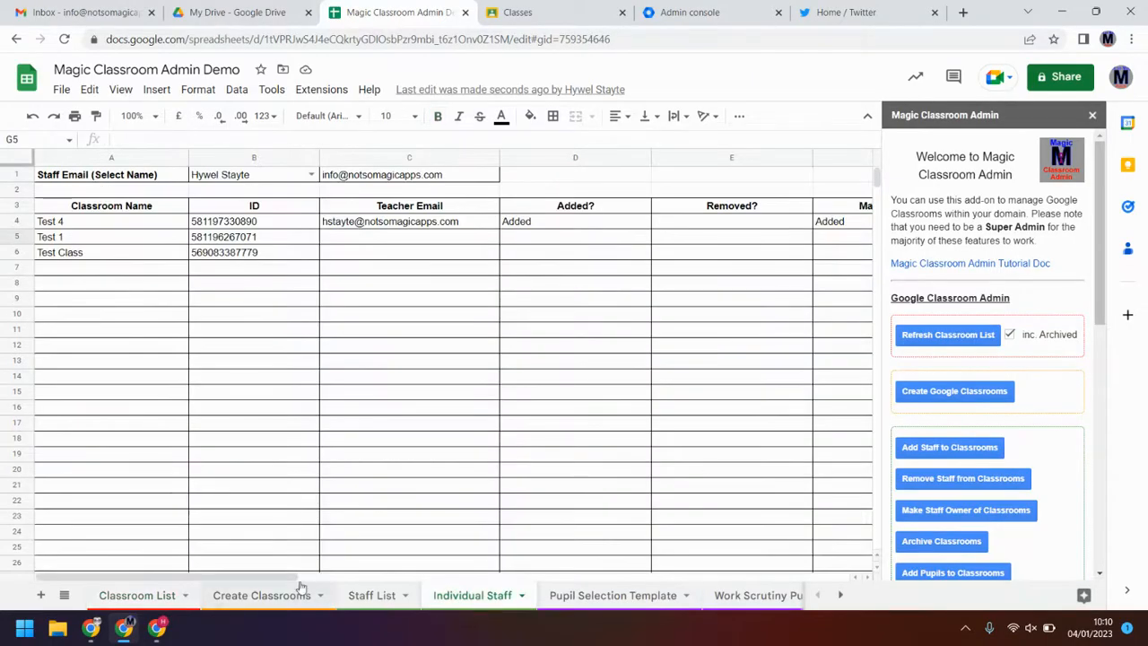
Step: Copy the e-mail from C4 into H5 under Pupil Email Addresses
{"action": "left_click_drag", "start_coordinate": [300, 579], "coordinate": [533, 563]}
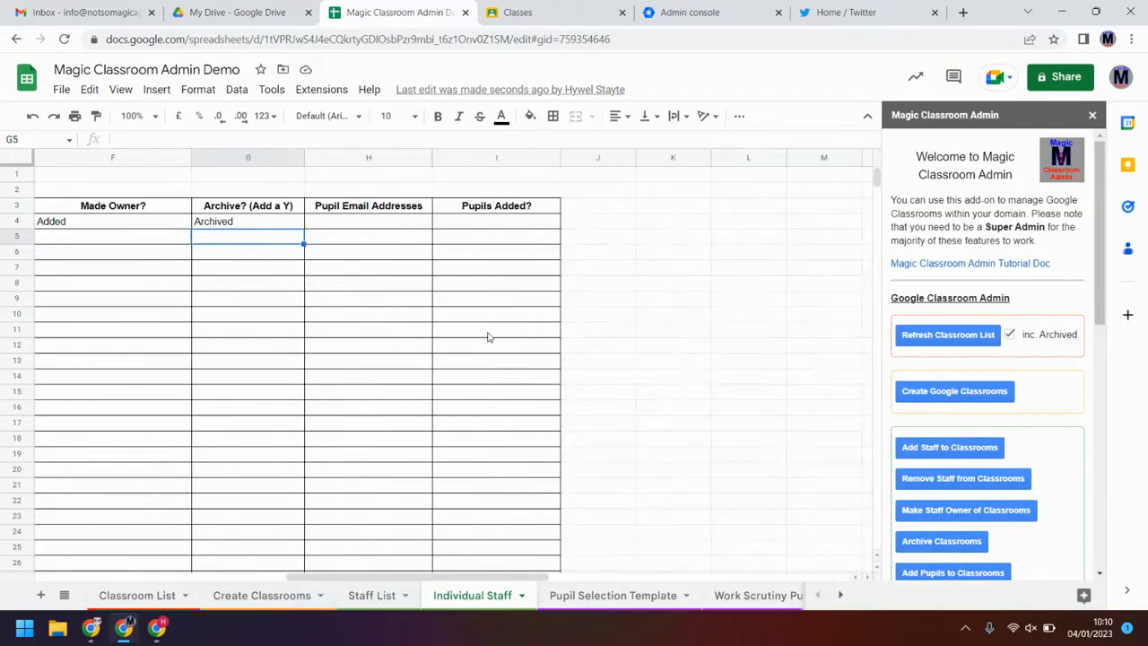
{"action": "left_click", "coordinate": [380, 236]}
{"action": "left_click", "coordinate": [381, 227]}
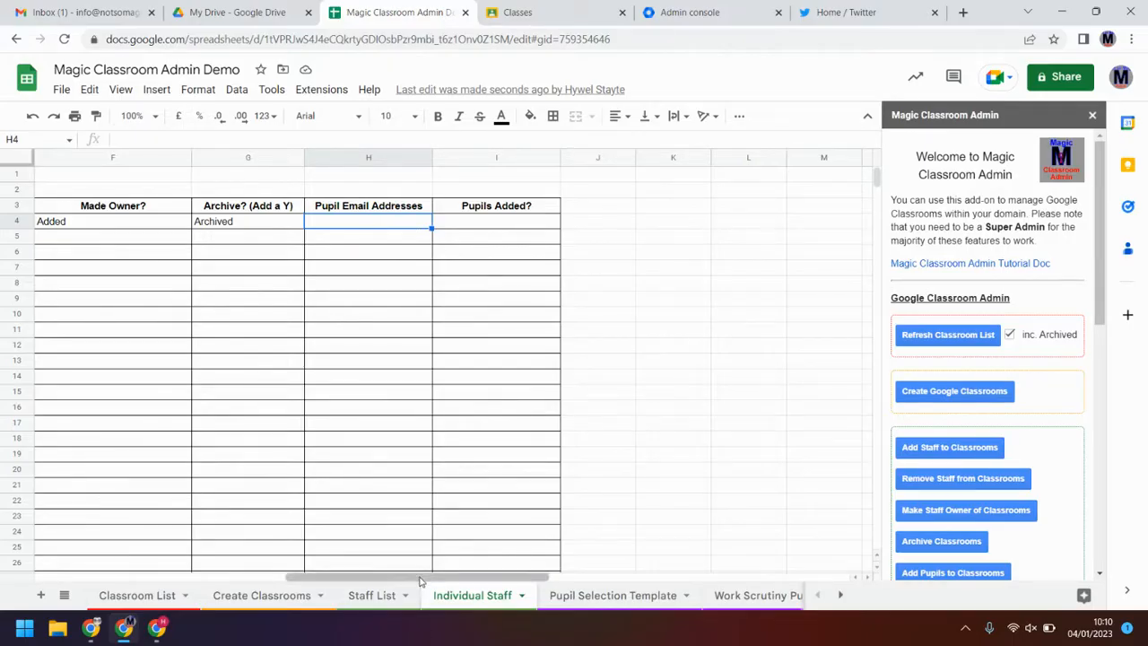
{"action": "left_click_drag", "start_coordinate": [418, 579], "coordinate": [198, 582]}
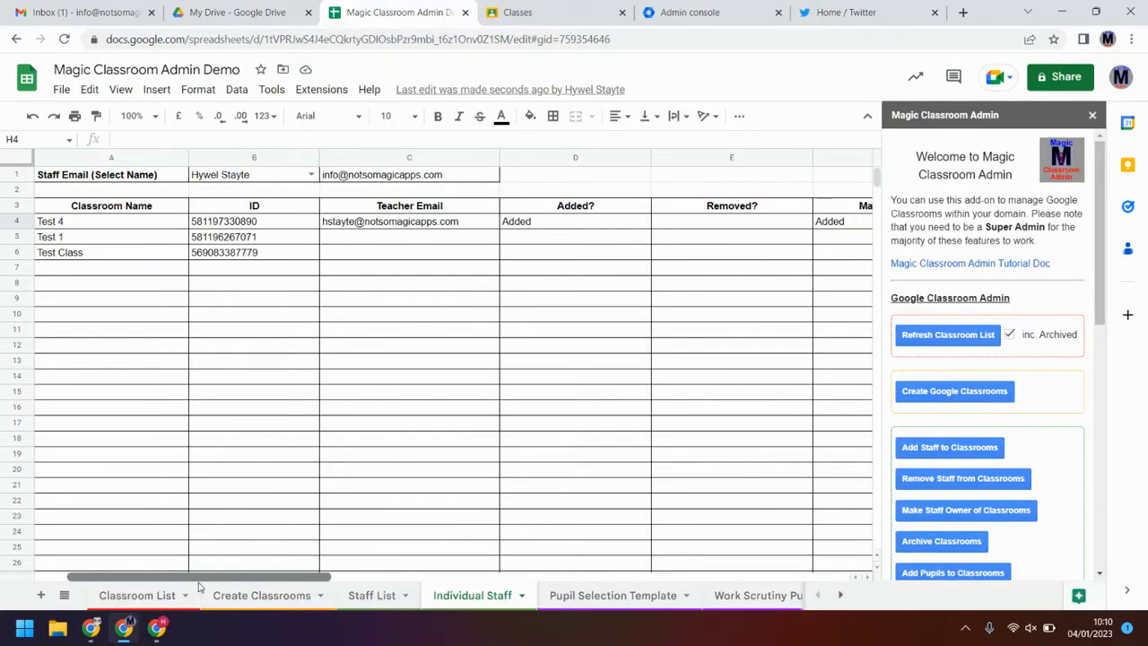
{"action": "left_click", "coordinate": [447, 237]}
{"action": "left_click", "coordinate": [447, 224]}
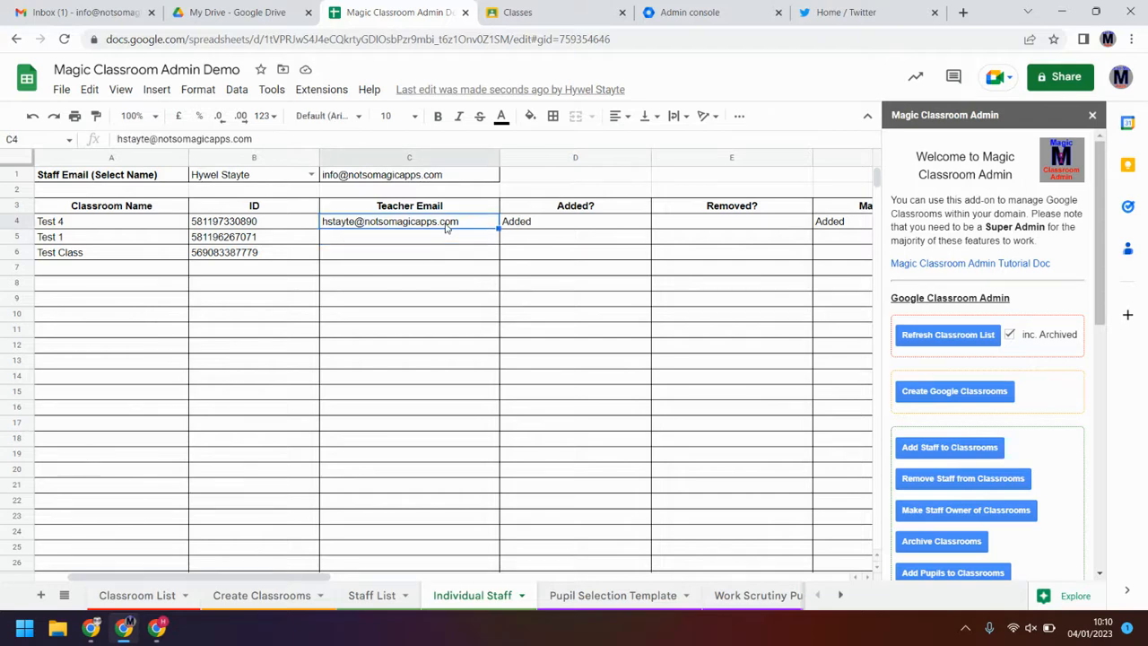
{"action": "key", "text": "ctrl+c"}
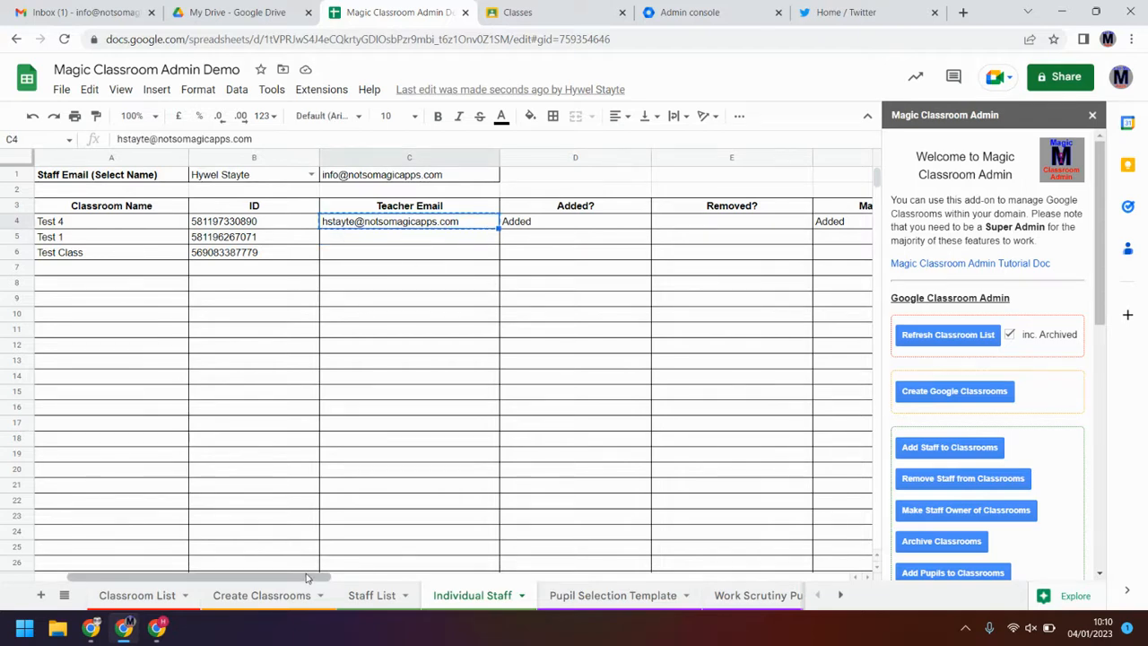
{"action": "left_click_drag", "start_coordinate": [329, 579], "coordinate": [476, 574]}
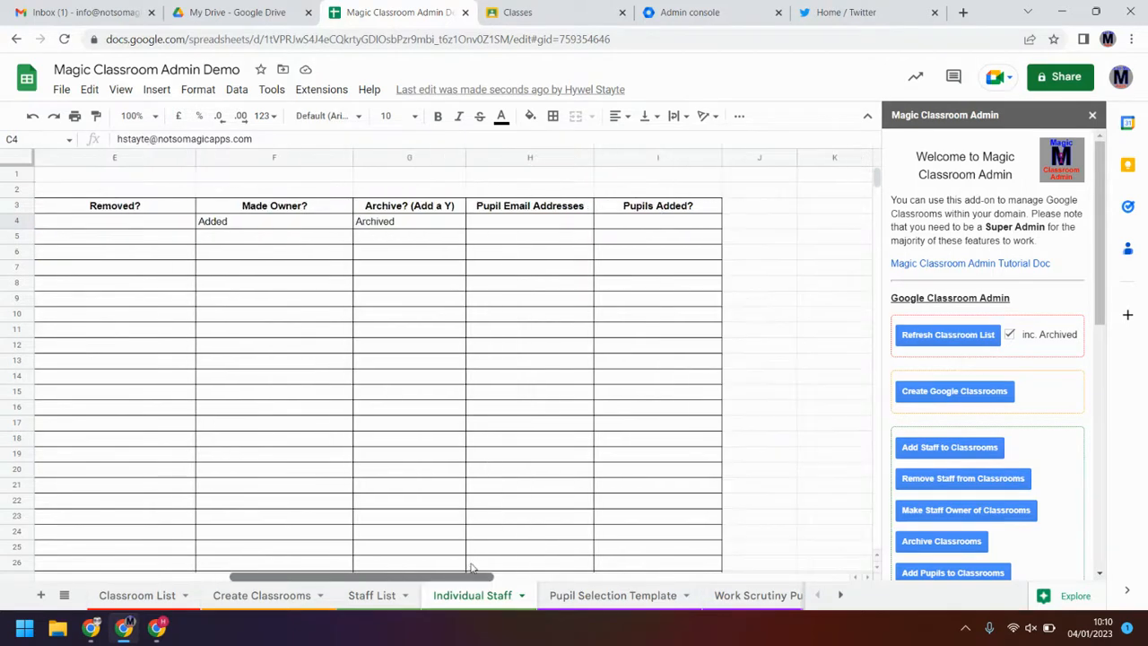
{"action": "left_click", "coordinate": [523, 239]}
{"action": "key", "text": "ctrl+v"}
{"action": "left_click", "coordinate": [524, 299]}
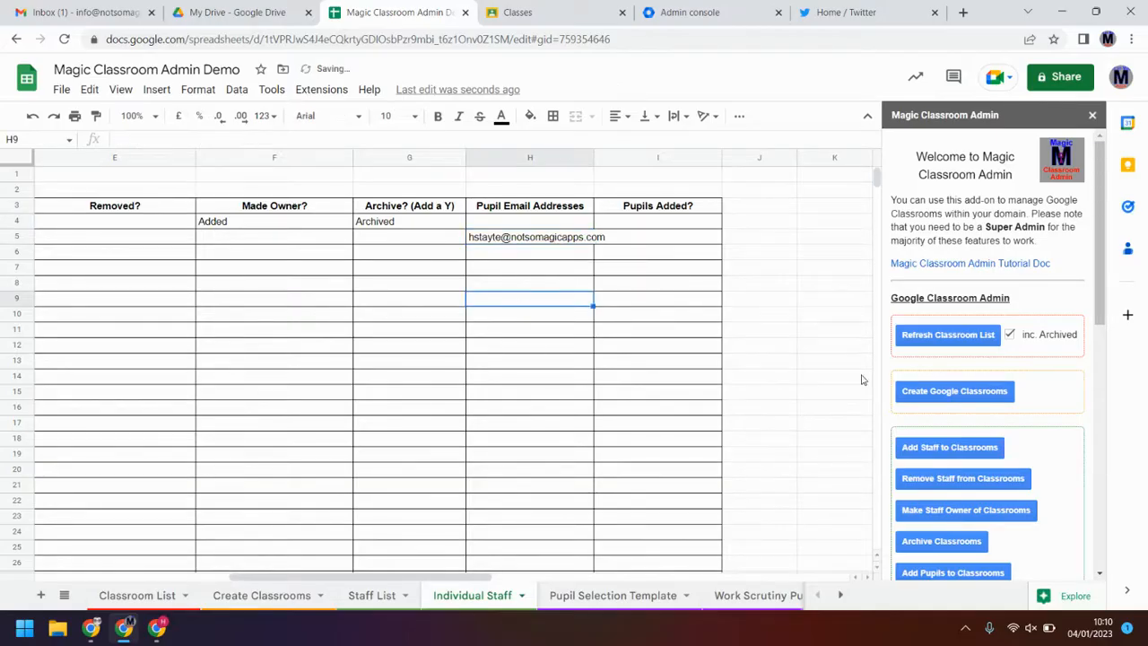
Step: Run Add Pupils to Classrooms so Pupils Added? reads Y
{"action": "scroll", "coordinate": [960, 437], "scroll_direction": "down", "scroll_amount": 1}
{"action": "left_click", "coordinate": [962, 497]}
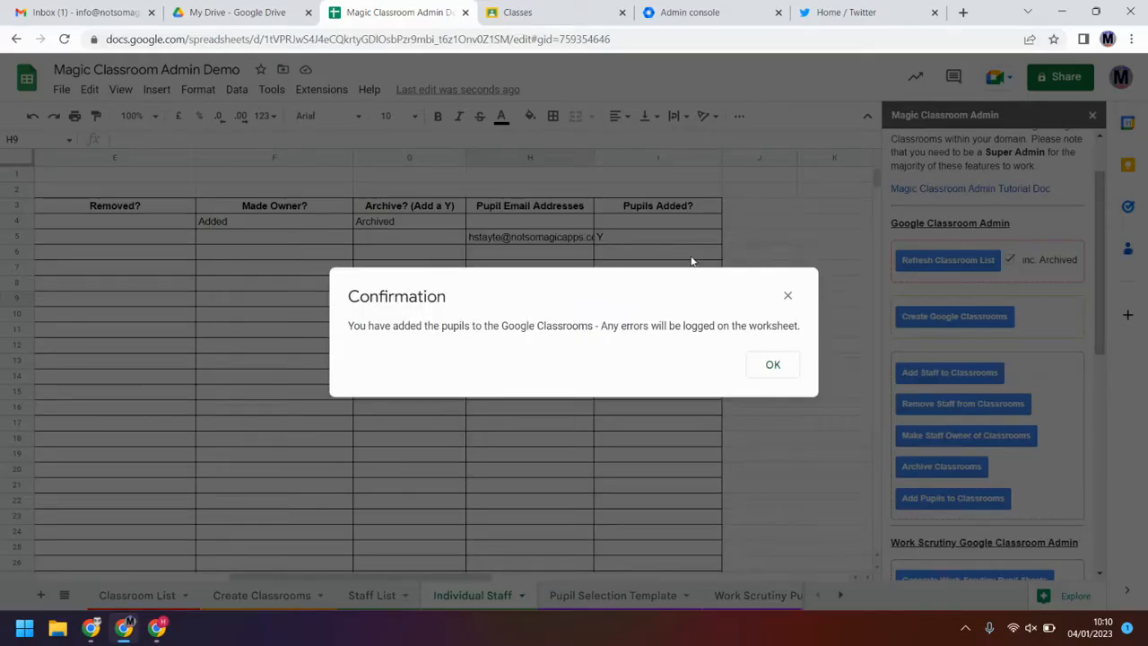
{"action": "left_click", "coordinate": [767, 368]}
{"action": "left_click", "coordinate": [590, 238]}
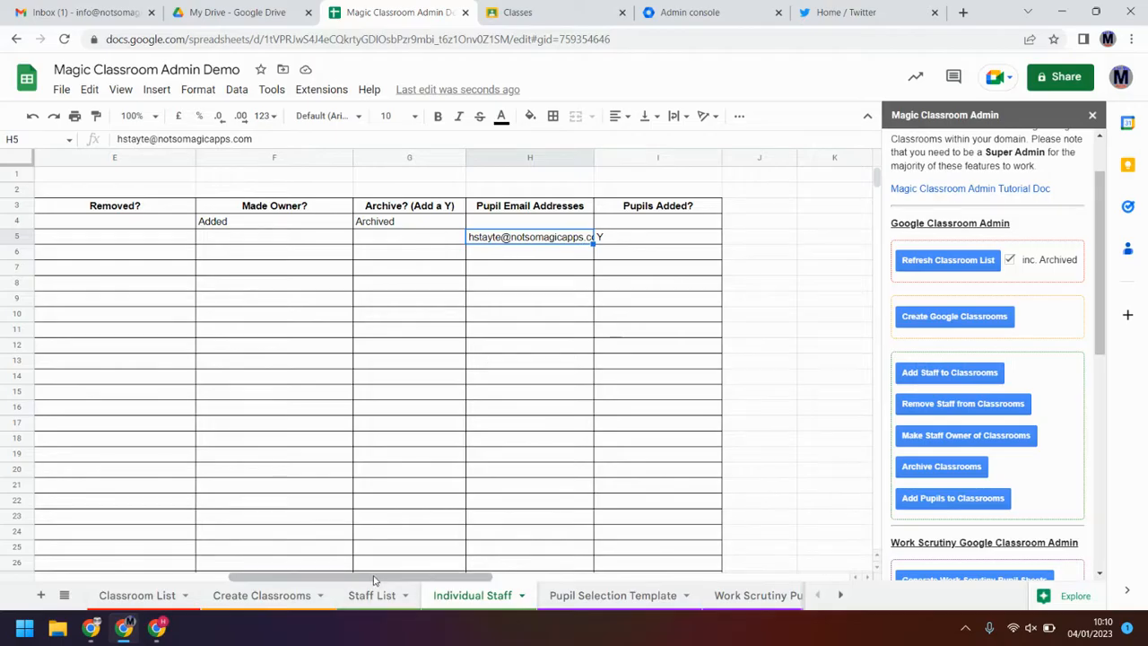
{"action": "left_click_drag", "start_coordinate": [361, 579], "coordinate": [167, 583]}
Step: Check the Test 1 class's People page in Google Classroom lists one student, then return to the sheet
{"action": "left_click", "coordinate": [539, 13]}
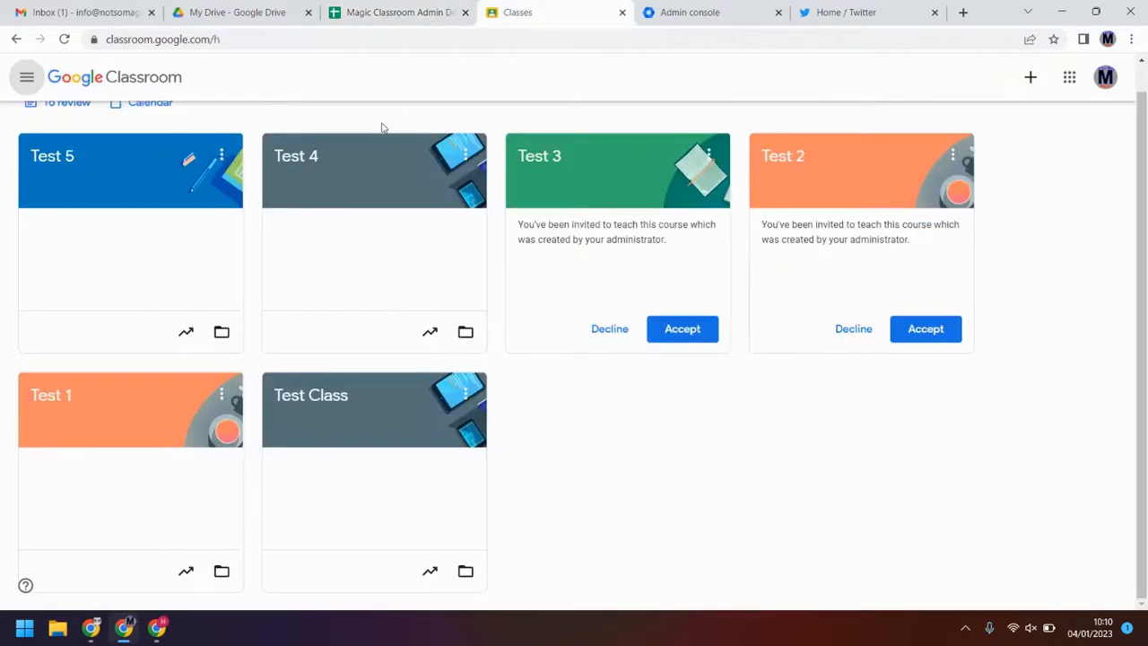
{"action": "left_click", "coordinate": [85, 398]}
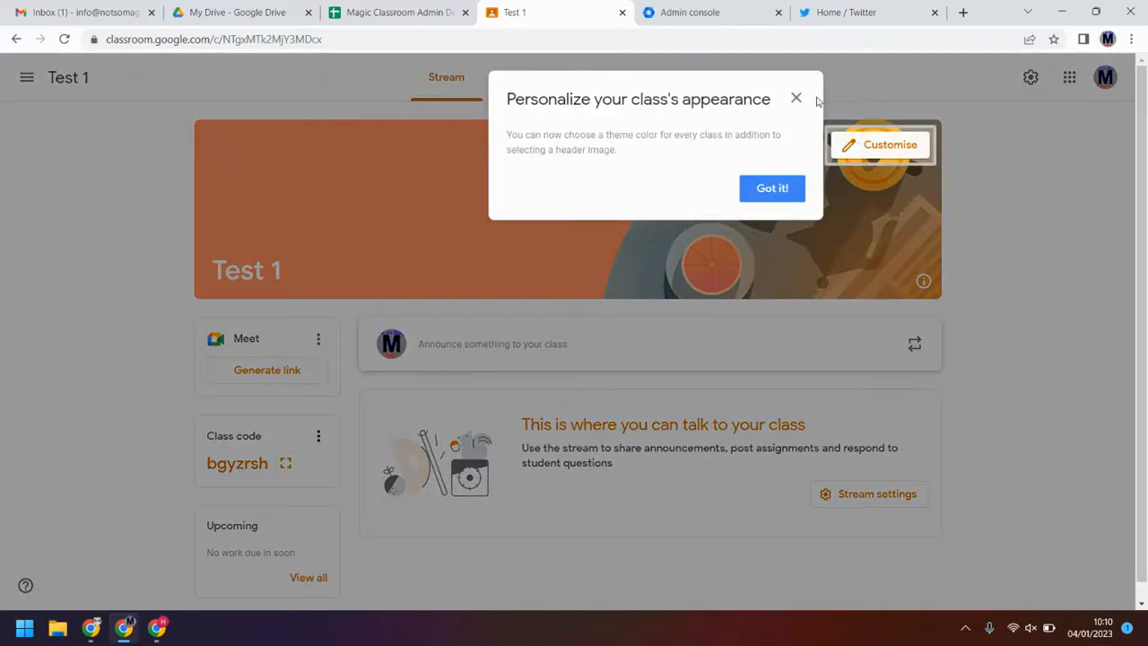
{"action": "left_click", "coordinate": [797, 98]}
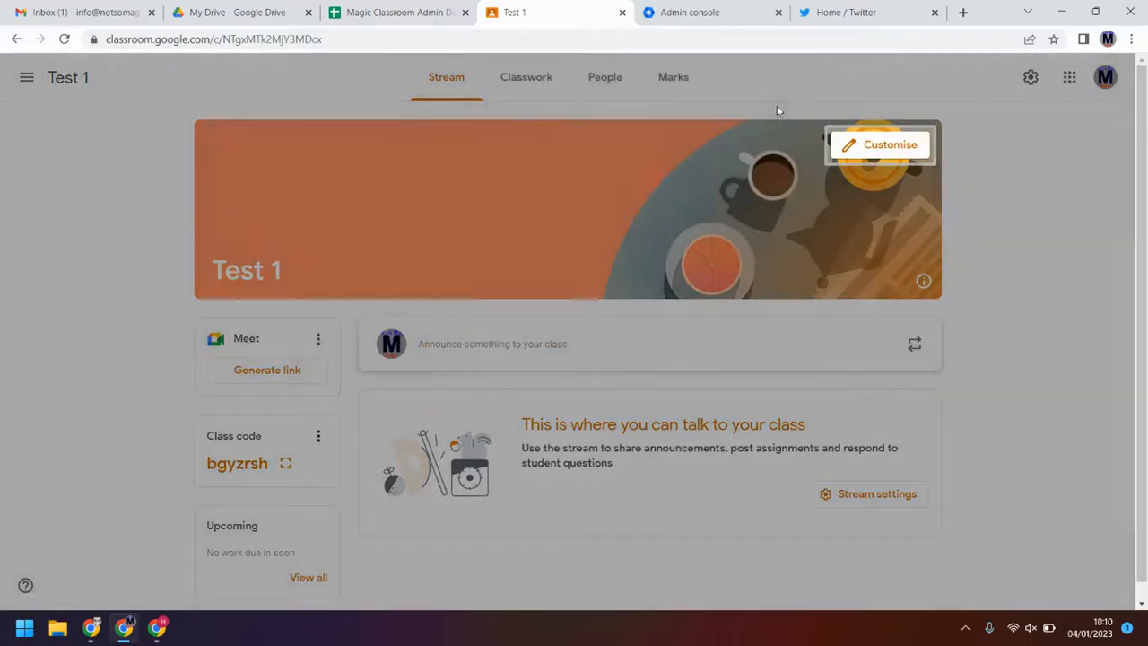
{"action": "left_click", "coordinate": [619, 93]}
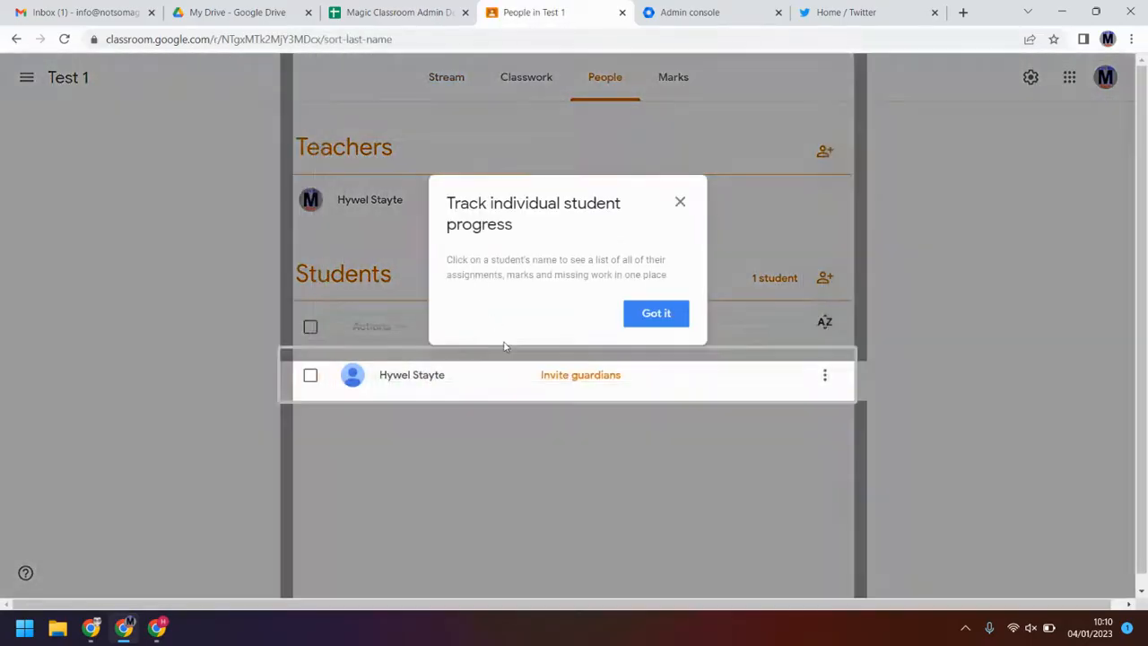
{"action": "left_click", "coordinate": [680, 201]}
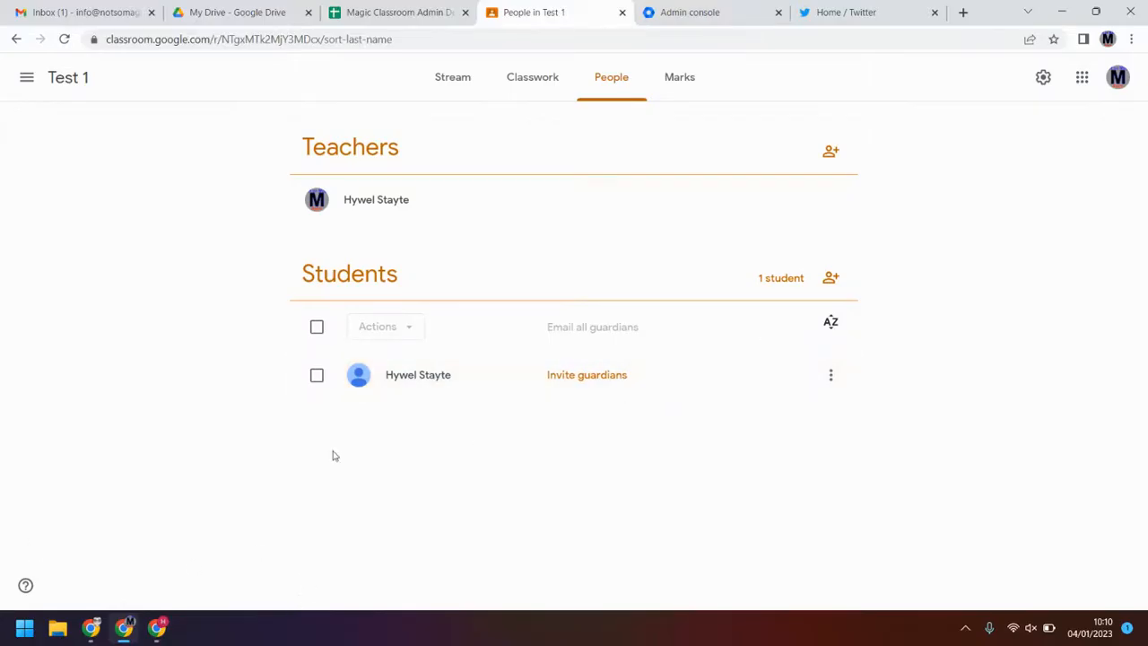
{"action": "left_click", "coordinate": [397, 11]}
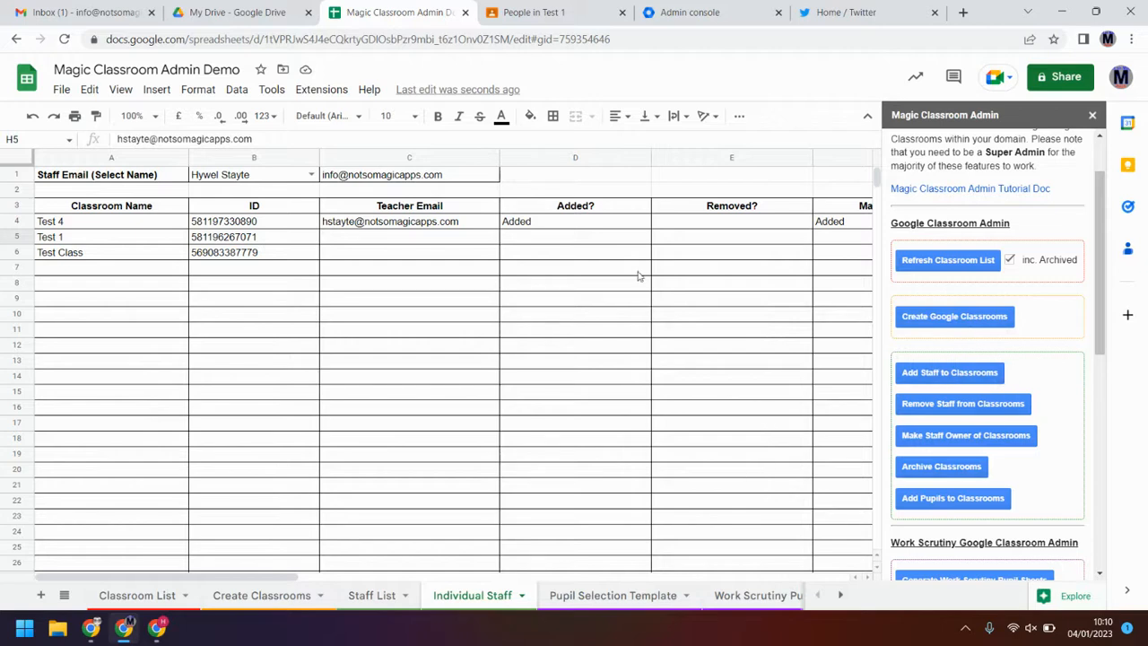
{"action": "left_click", "coordinate": [609, 597]}
{"action": "scroll", "coordinate": [1046, 410], "scroll_direction": "down", "scroll_amount": 3}
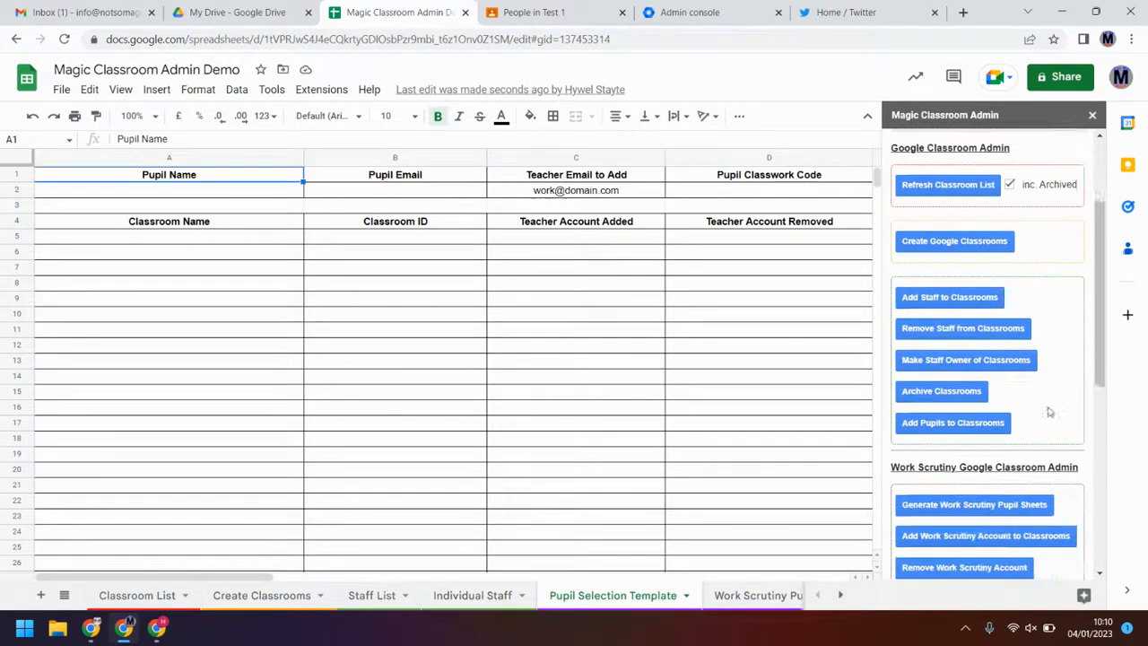
{"action": "scroll", "coordinate": [978, 323], "scroll_direction": "up", "scroll_amount": 1}
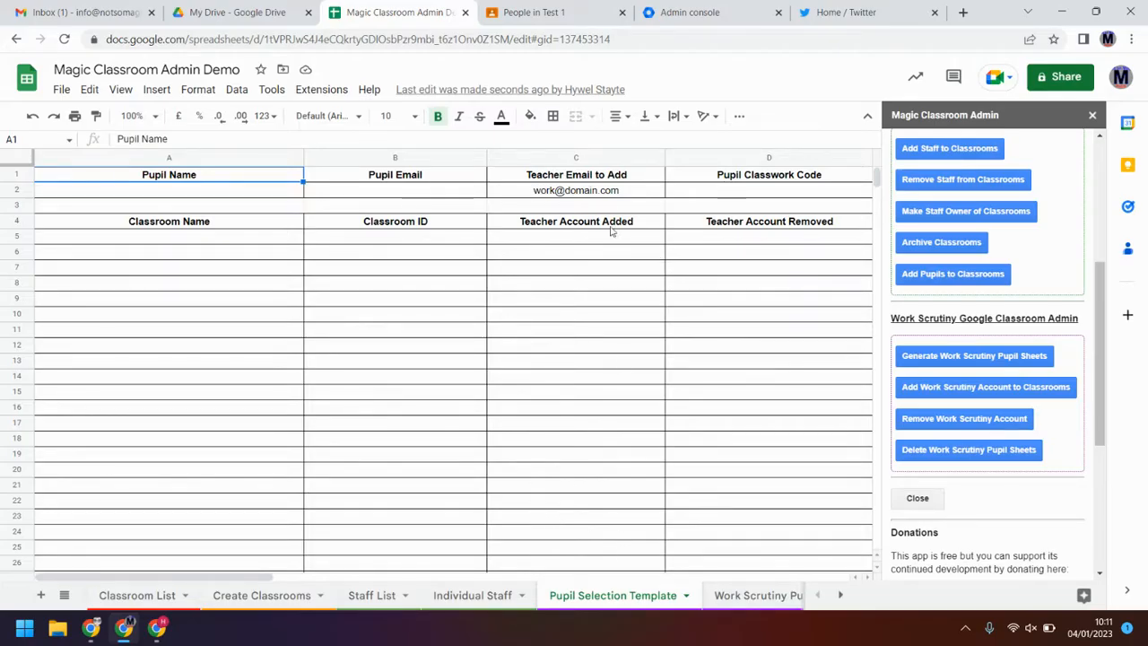
{"action": "left_click", "coordinate": [612, 194]}
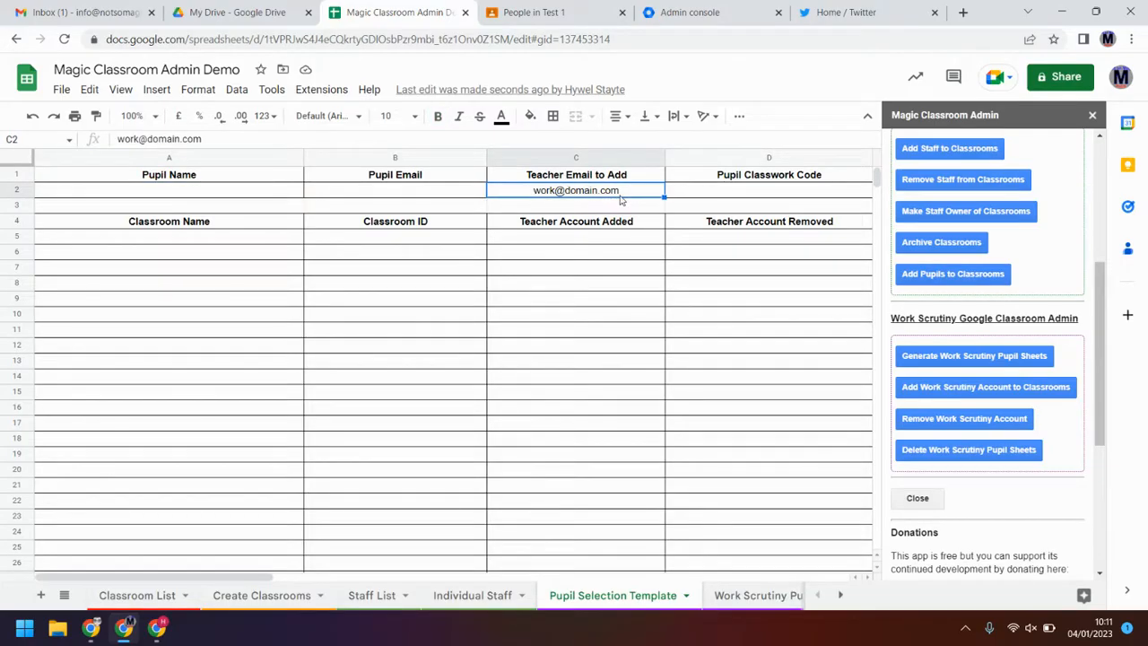
{"action": "double_click", "coordinate": [620, 198]}
{"action": "left_click_drag", "start_coordinate": [620, 198], "coordinate": [453, 194]}
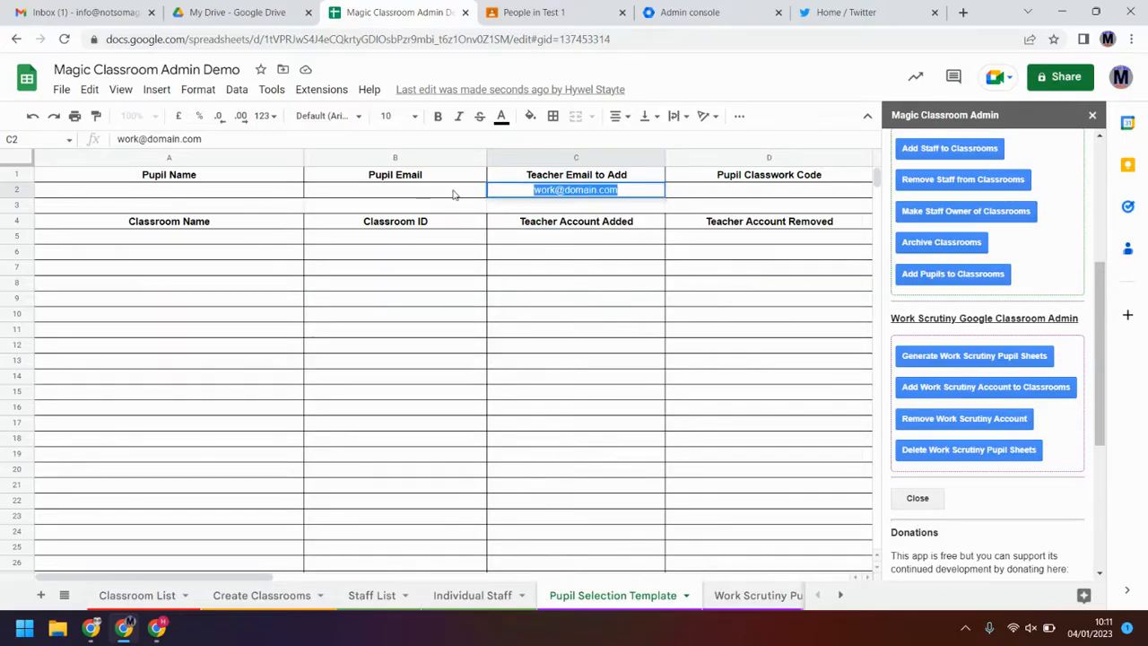
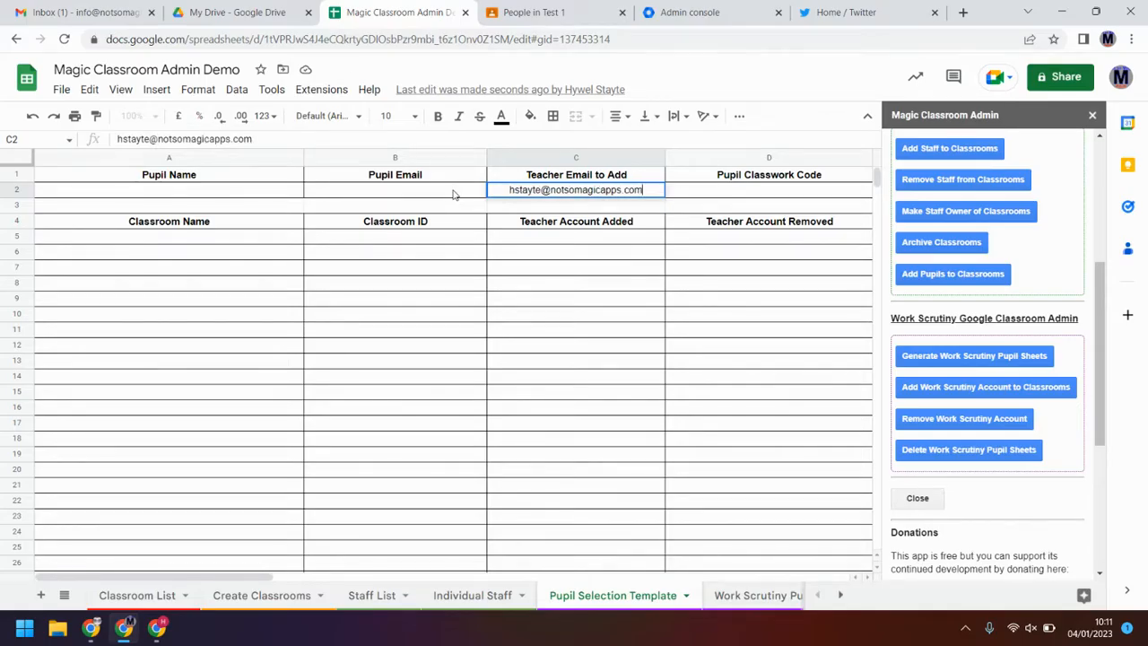
{"action": "key", "text": "Return"}
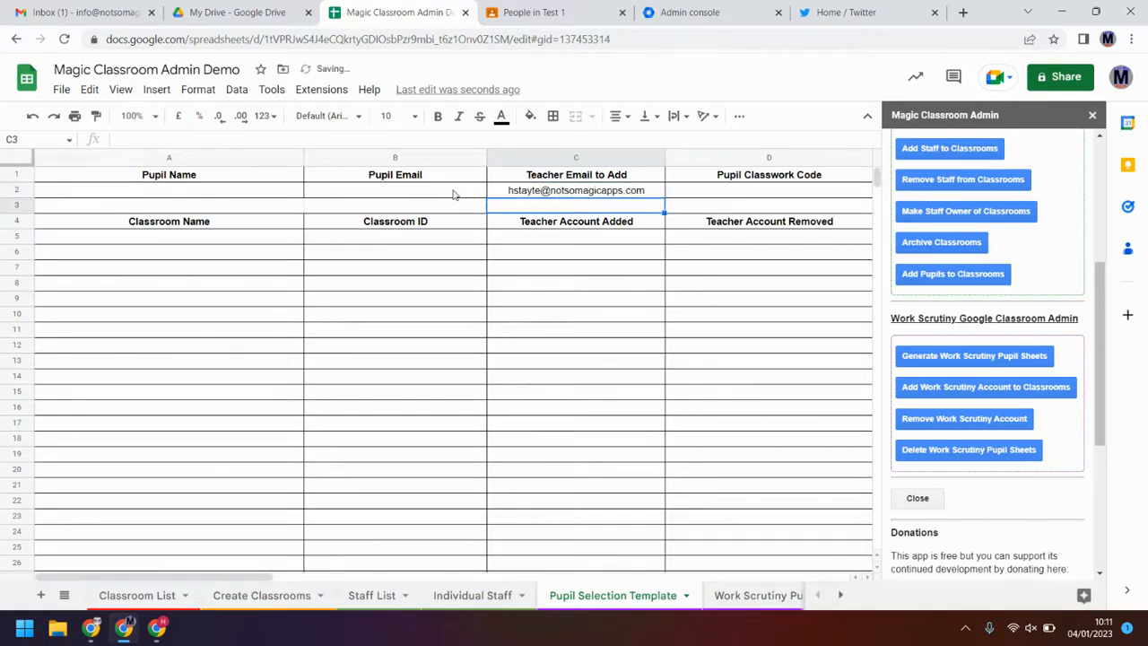
Step: Open the Work Scrutiny Pupil List sheet
{"action": "left_click", "coordinate": [384, 191]}
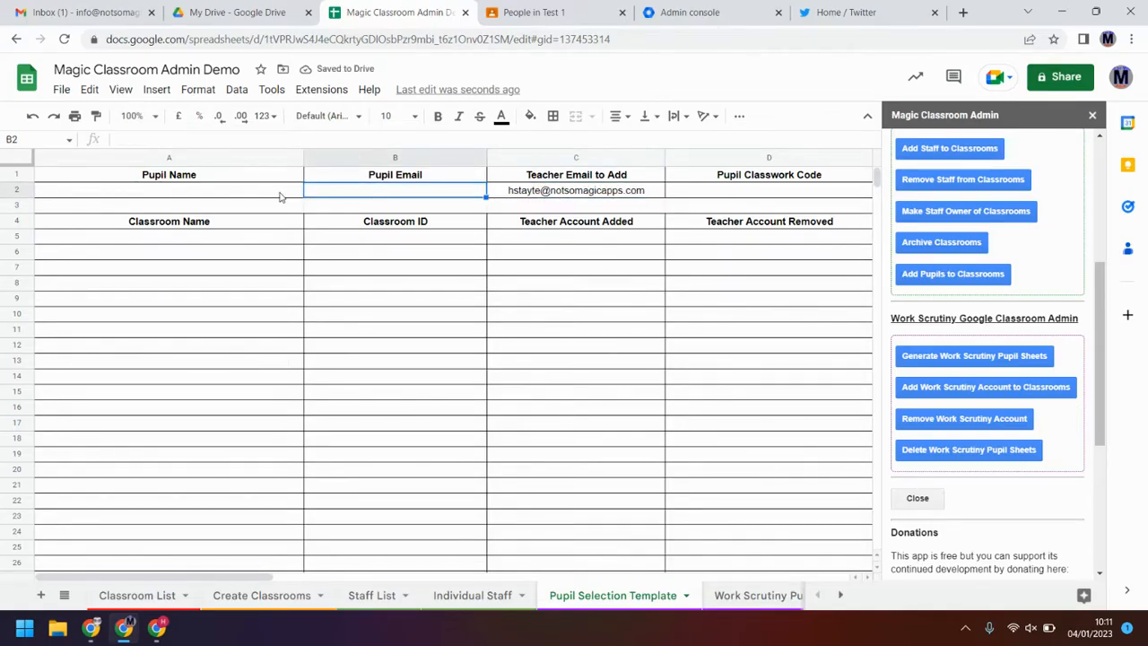
{"action": "left_click", "coordinate": [619, 289]}
{"action": "left_click", "coordinate": [763, 596]}
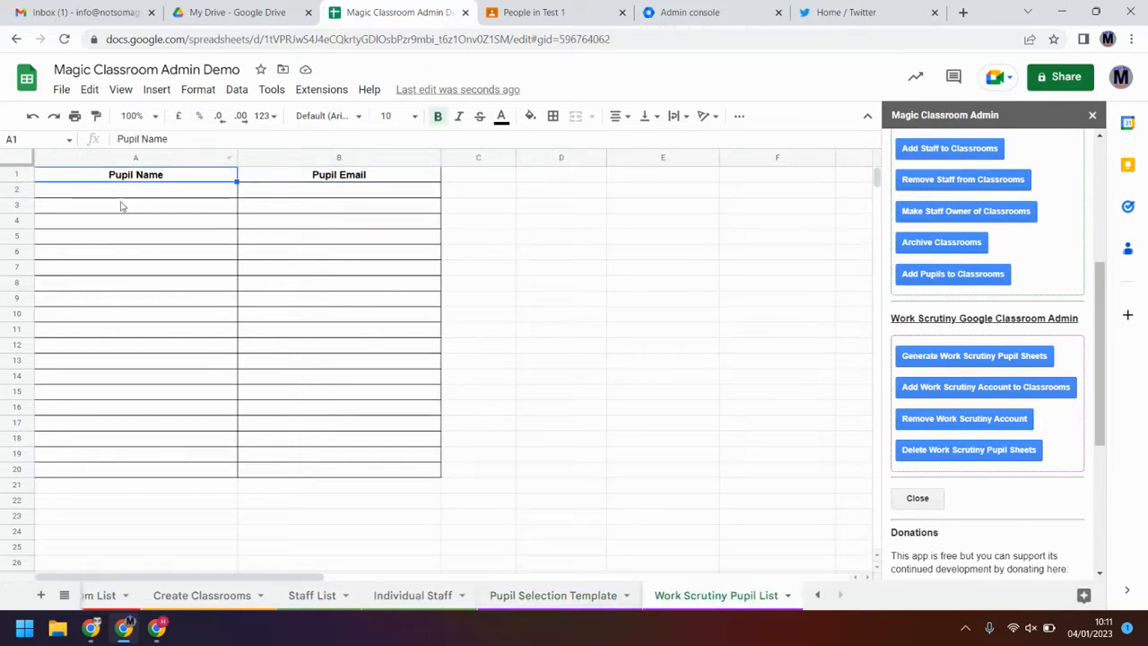
Step: Enter the pupil's full name in A2 and their e-mail address in B2
{"action": "left_click", "coordinate": [146, 190]}
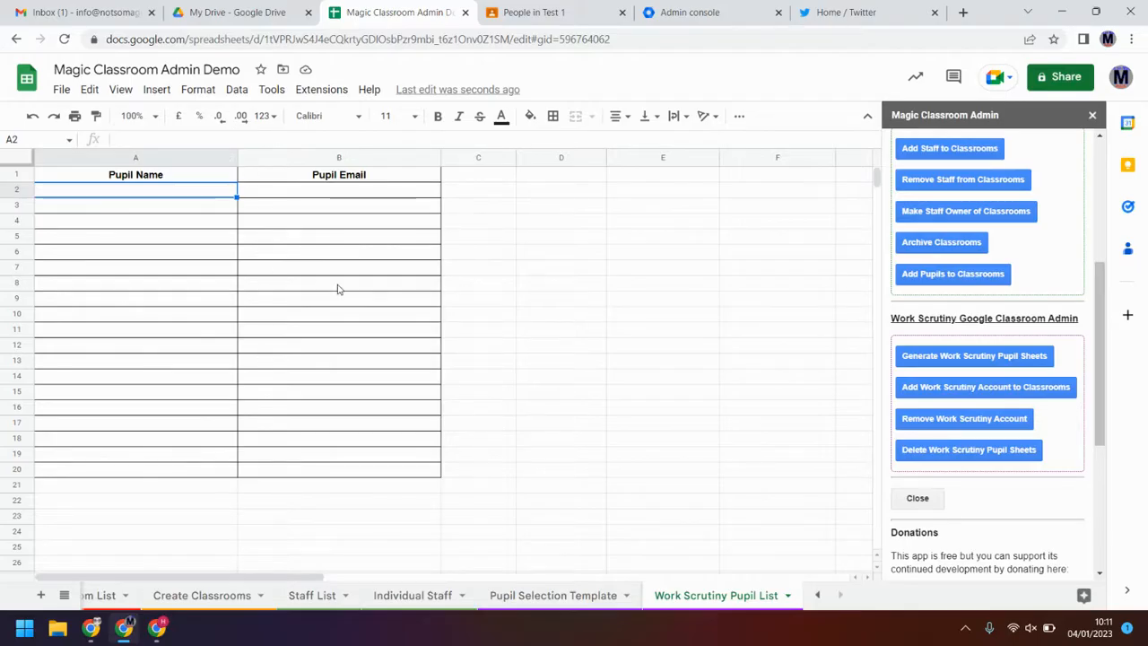
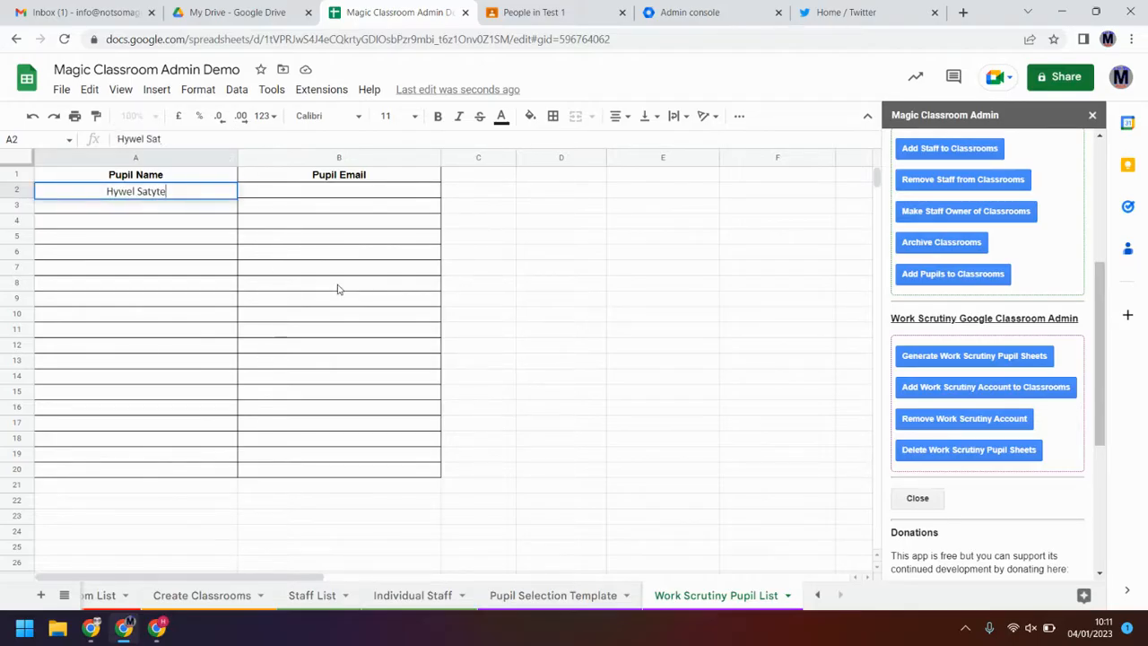
{"action": "type", "text": "tayte"}
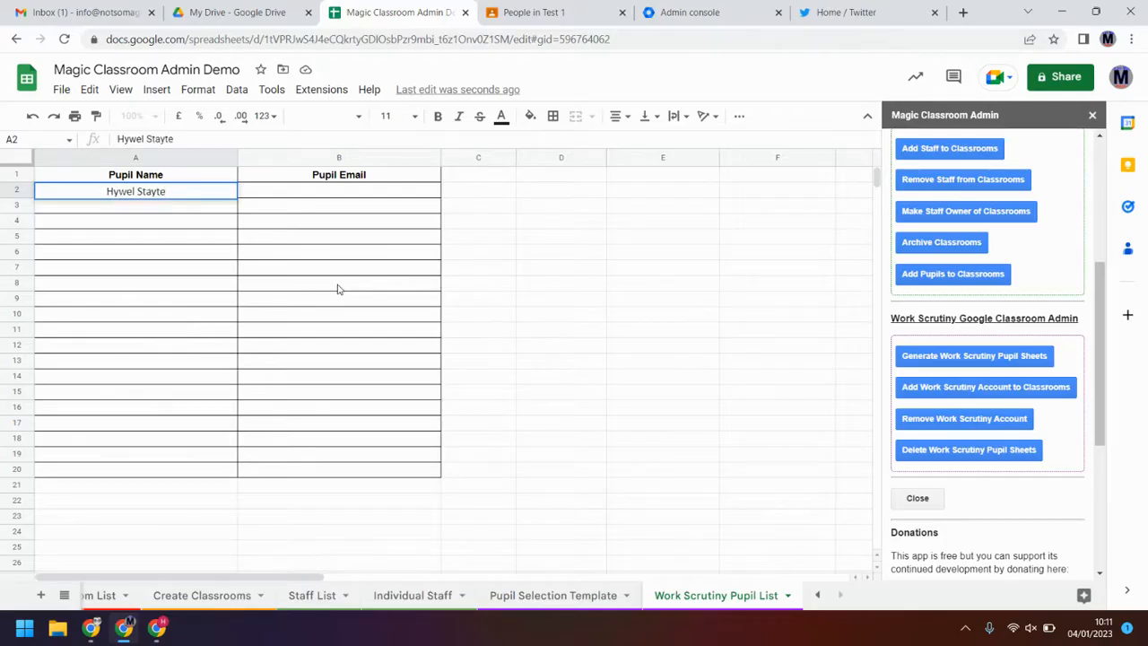
{"action": "key", "text": "Tab"}
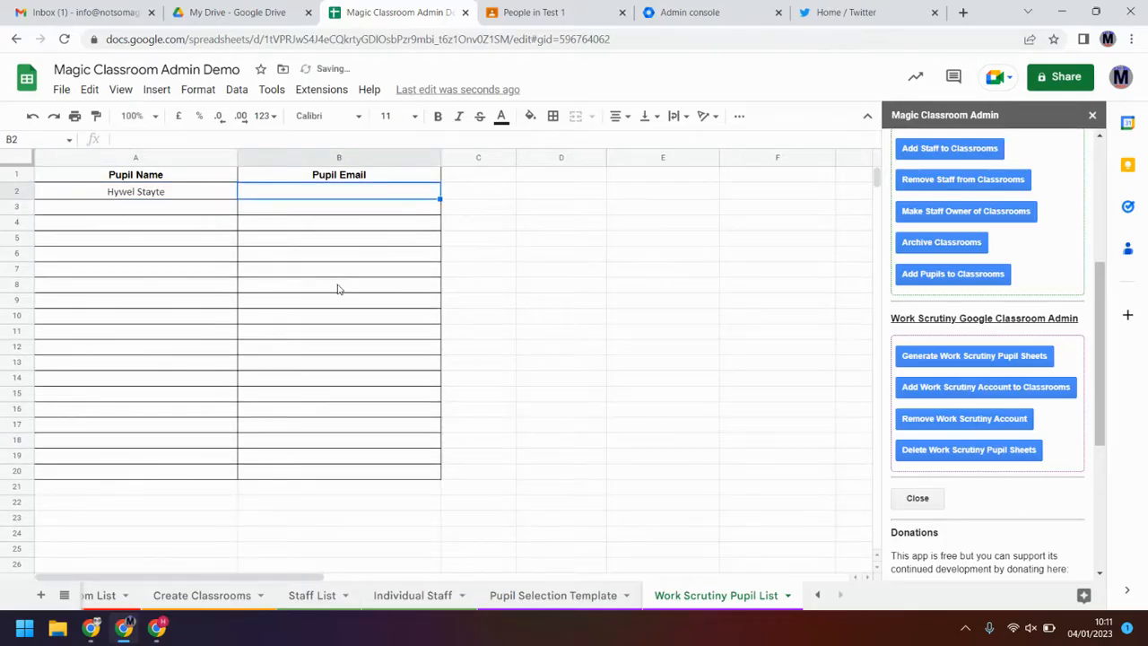
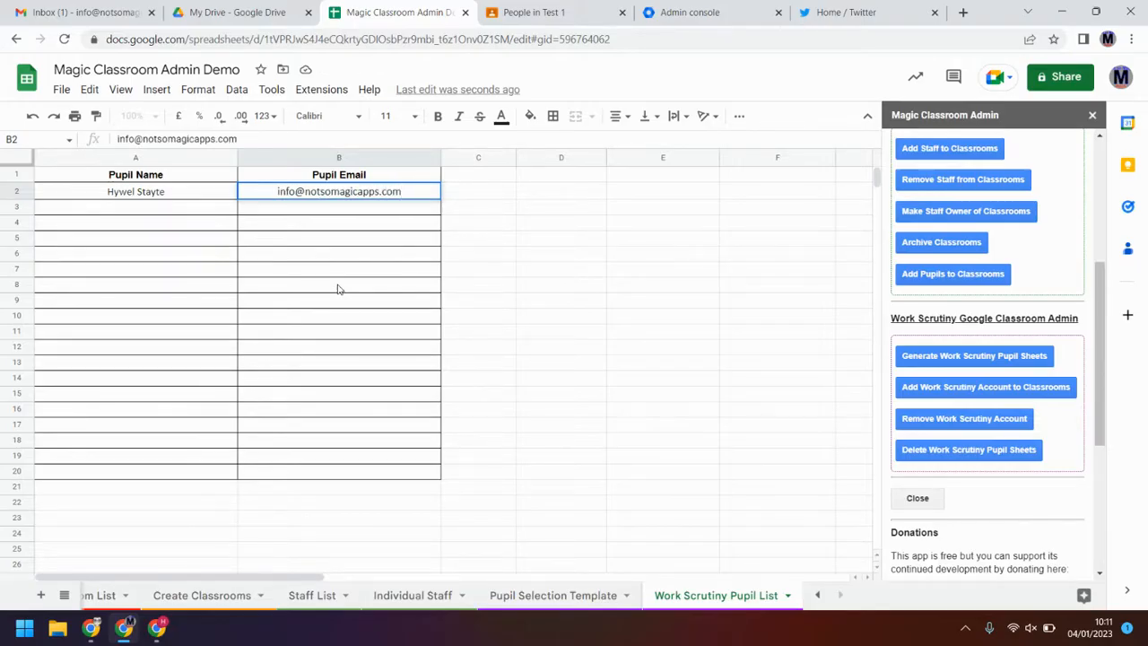
{"action": "key", "text": "Return"}
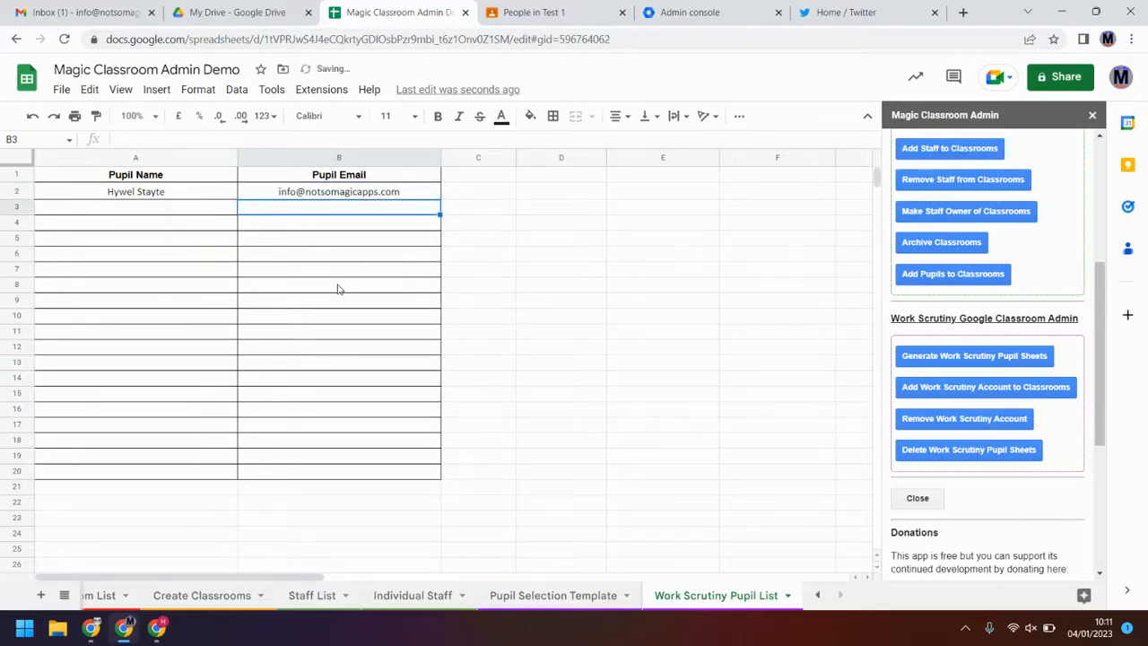
Step: Flip to the Pupil Selection Template sheet and back to the Work Scrutiny Pupil List
{"action": "left_click", "coordinate": [575, 597]}
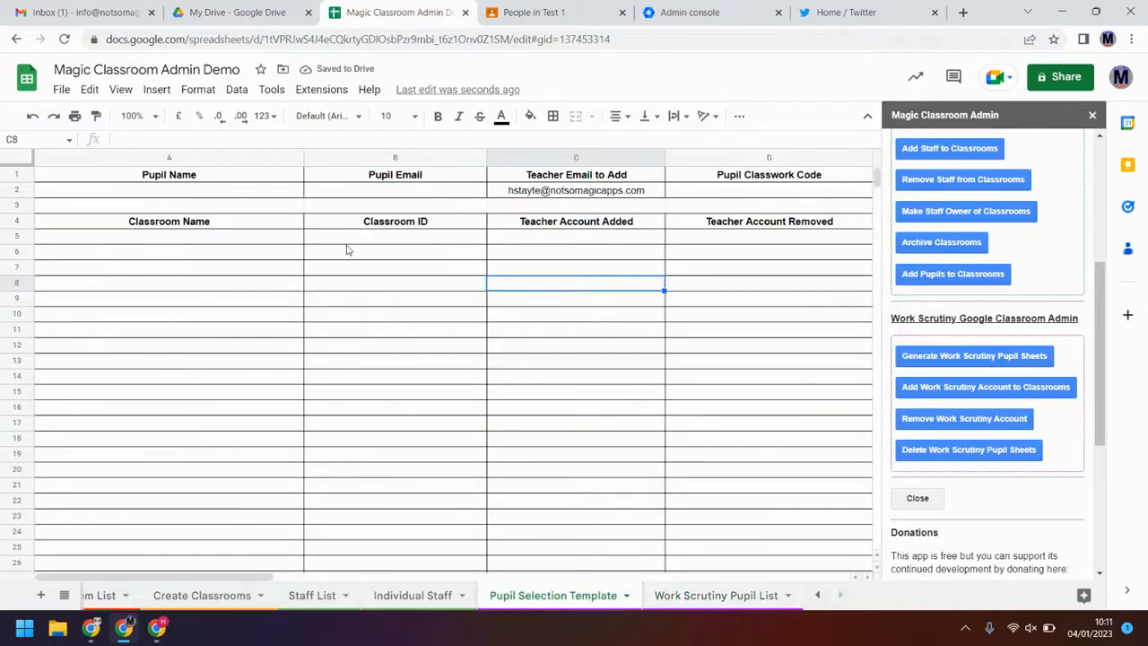
{"action": "left_click", "coordinate": [558, 199]}
{"action": "left_click", "coordinate": [723, 596]}
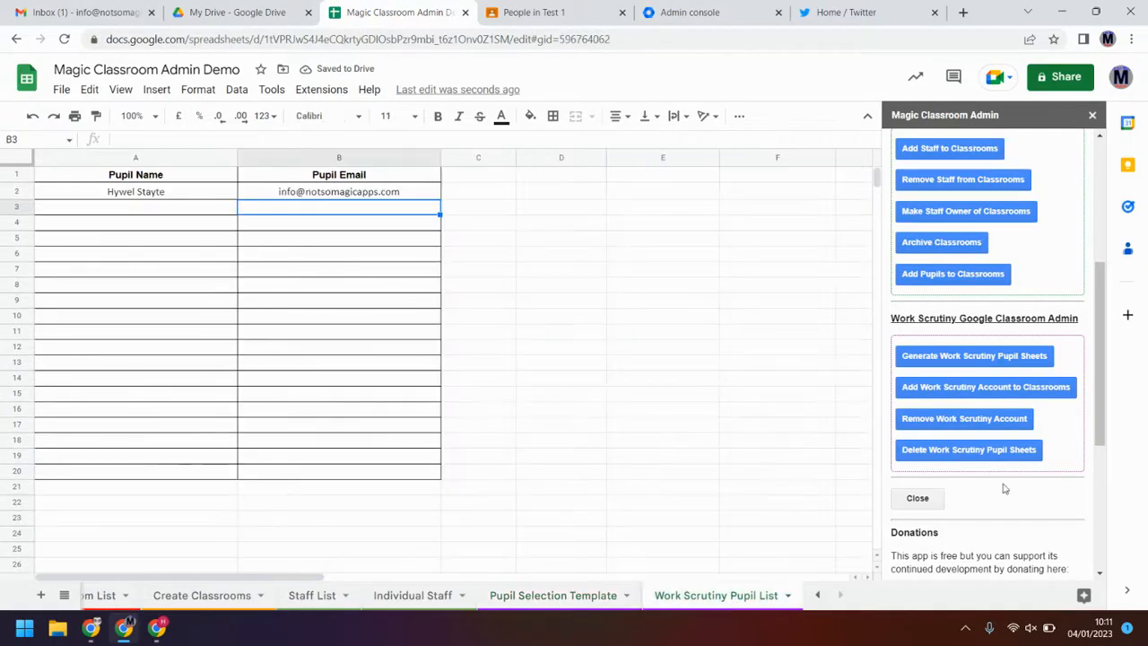
Step: Generate the work-scrutiny pupil sheet, dismiss the error, and check its name and e-mail cells
{"action": "left_click", "coordinate": [996, 357]}
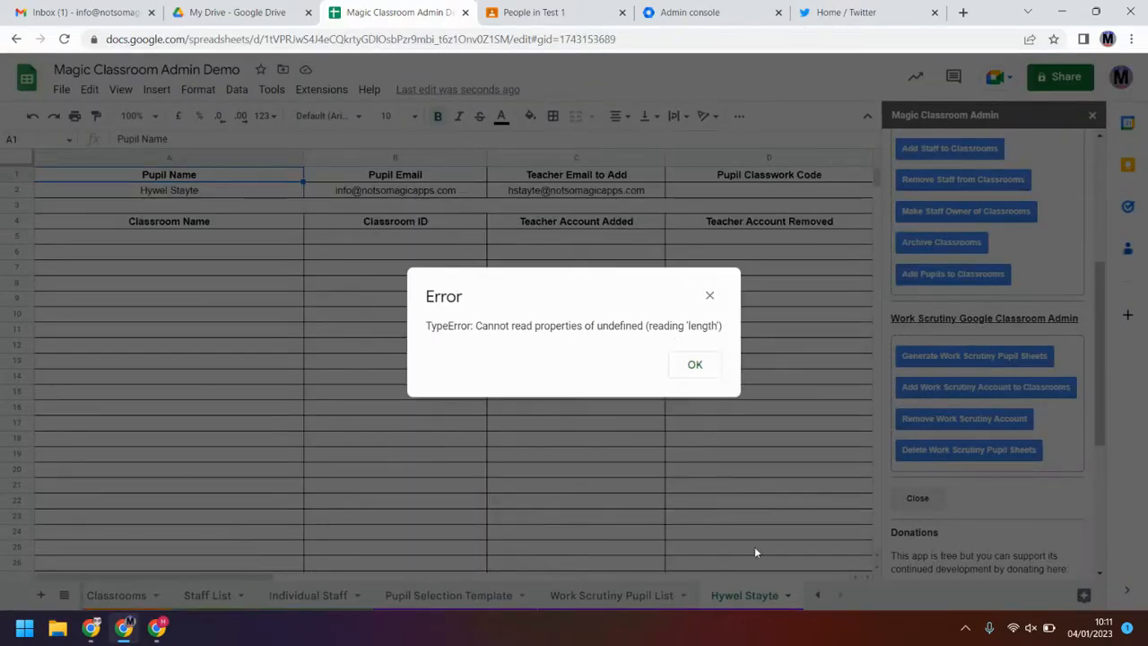
{"action": "left_click", "coordinate": [695, 365]}
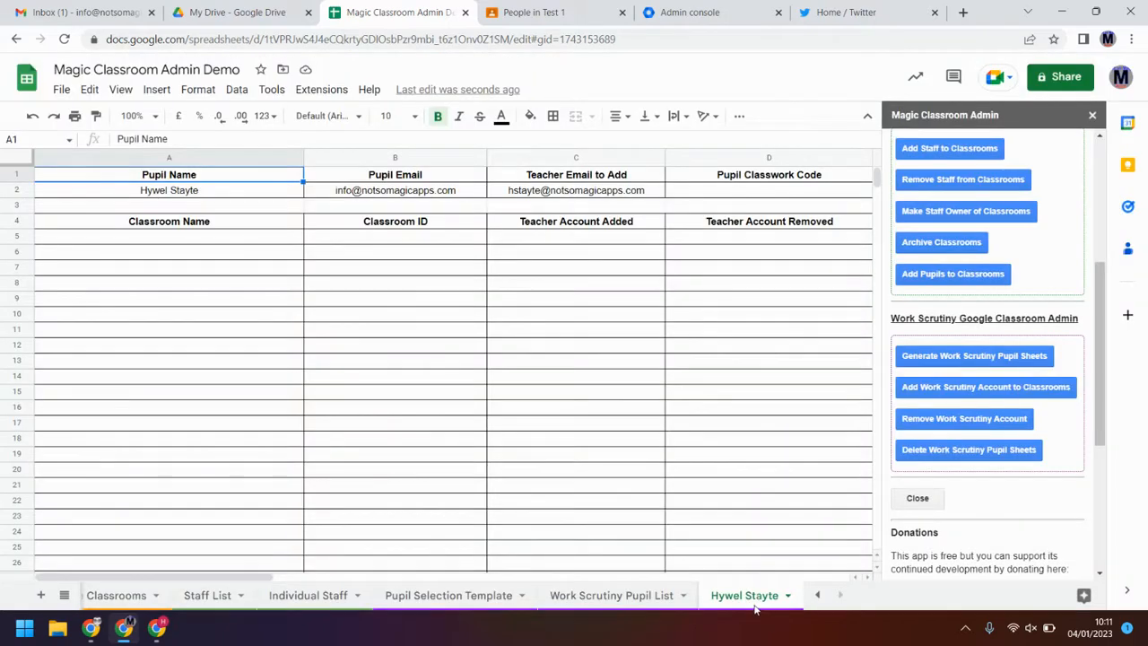
{"action": "left_click", "coordinate": [252, 195]}
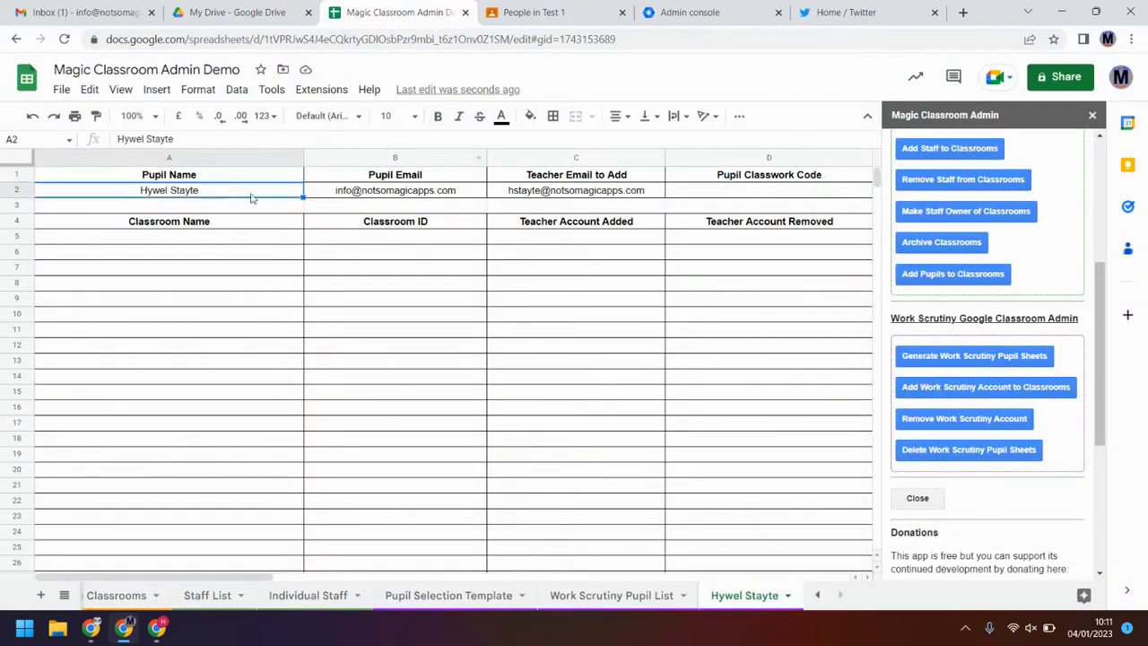
{"action": "left_click", "coordinate": [377, 195]}
{"action": "left_click", "coordinate": [585, 199]}
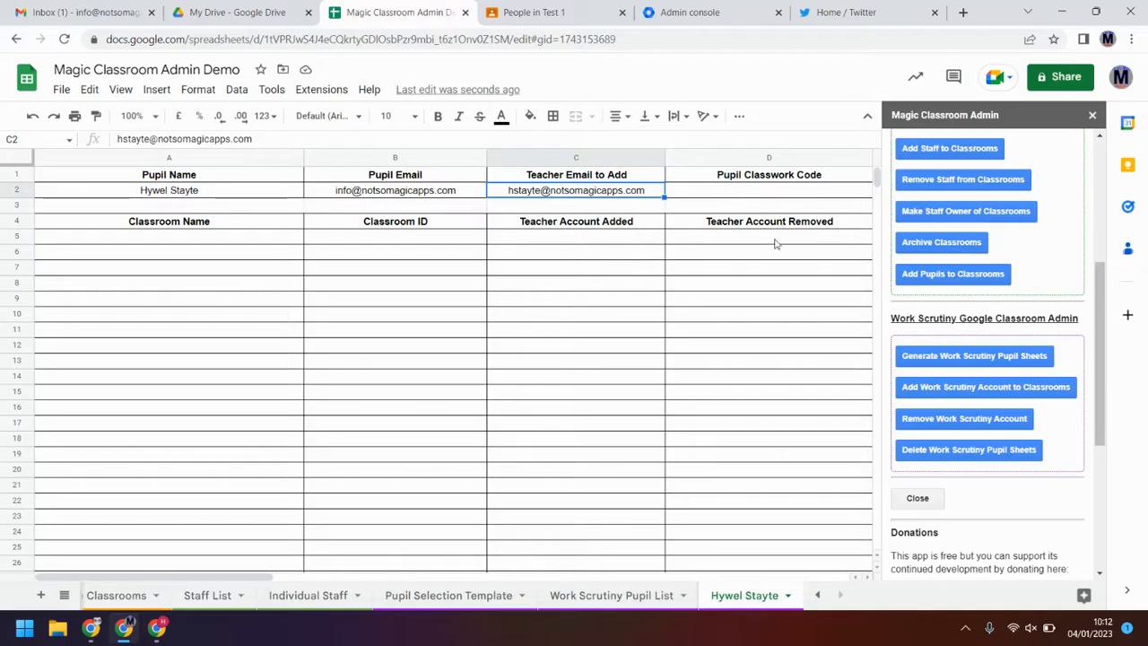
Step: Add the work-scrutiny account to the pupil's classrooms and check the empty classroom rows
{"action": "left_click", "coordinate": [937, 384]}
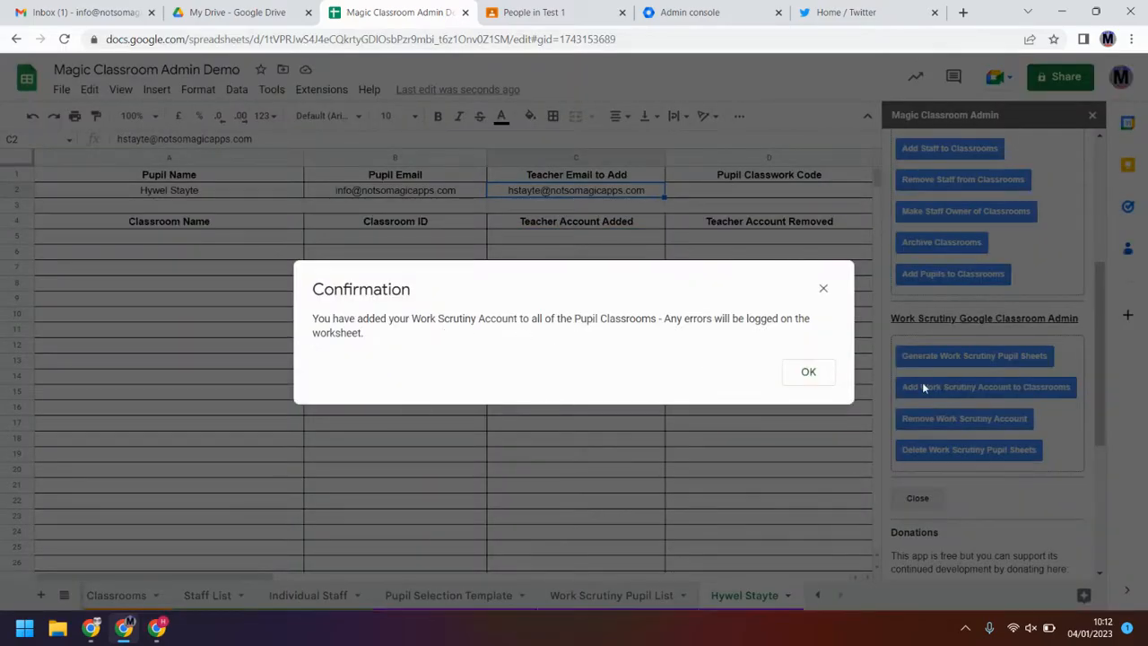
{"action": "left_click", "coordinate": [820, 375]}
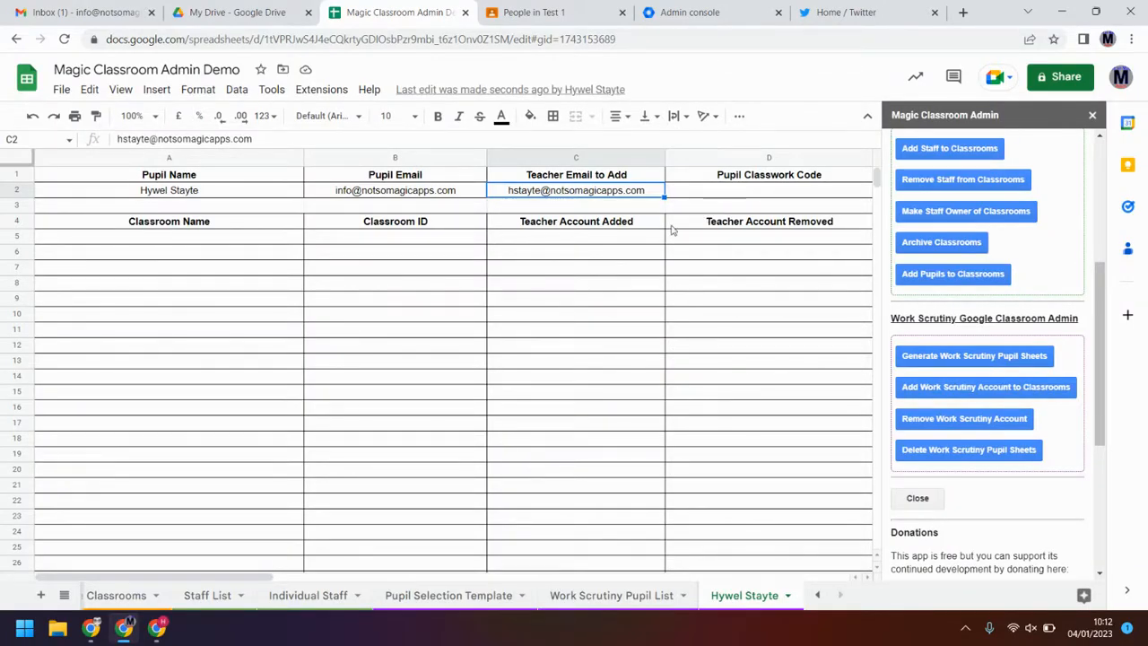
{"action": "left_click_drag", "start_coordinate": [186, 243], "coordinate": [771, 284]}
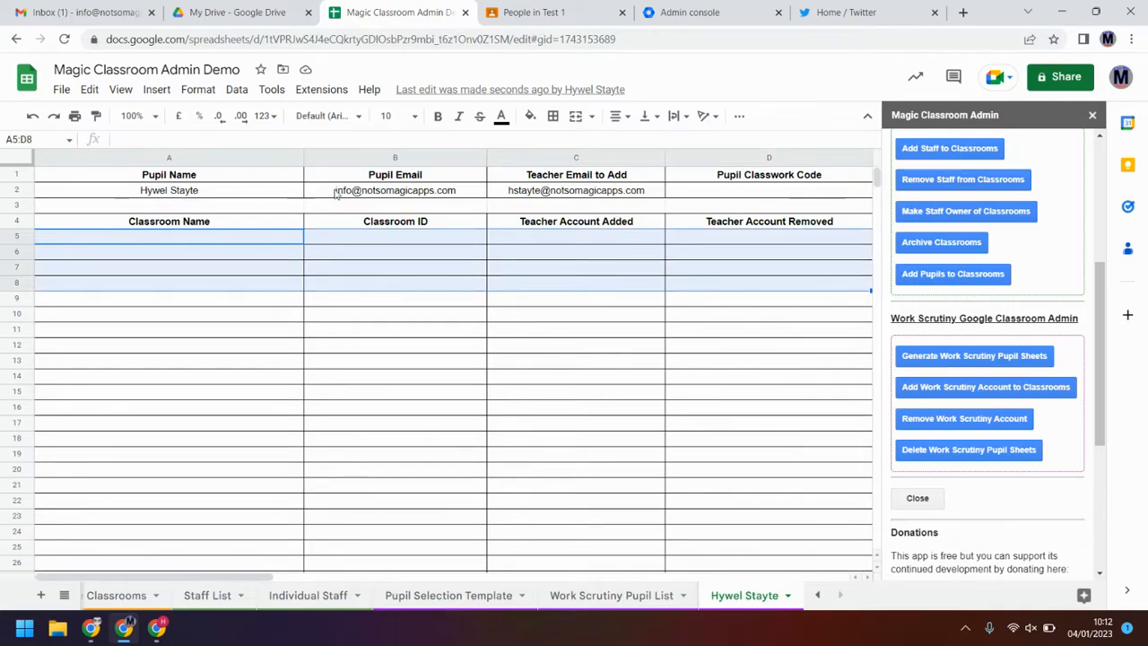
Step: Correct the username part of the pupil's e-mail in B2 of the Work Scrutiny Pupil List
{"action": "left_click", "coordinate": [630, 618]}
{"action": "left_click", "coordinate": [611, 595]}
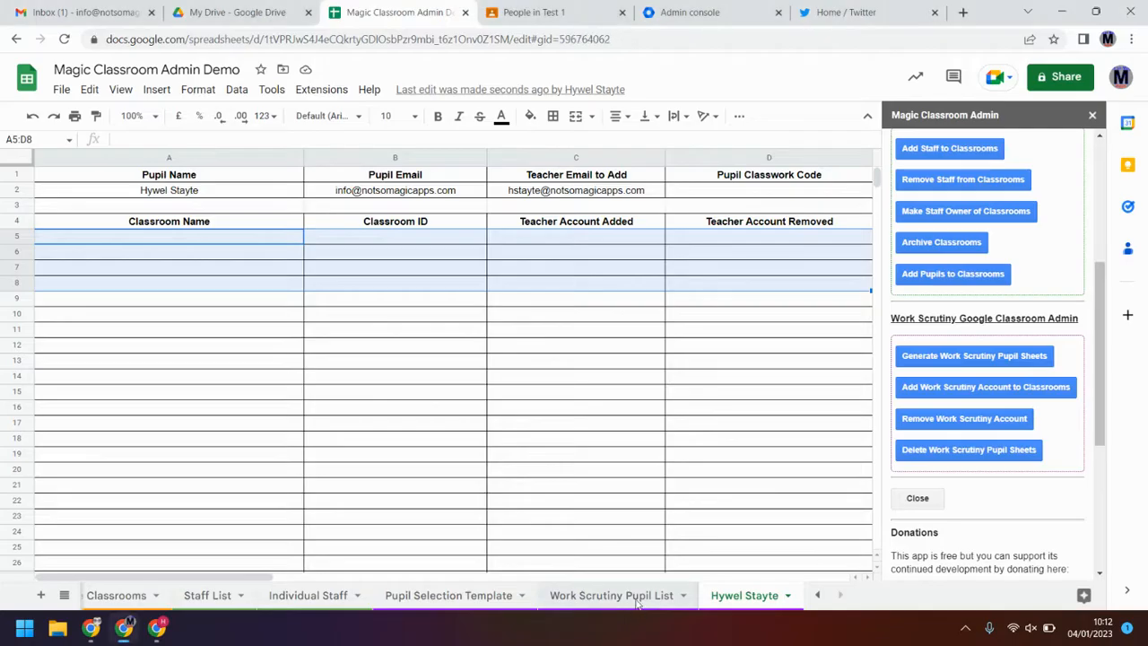
{"action": "double_click", "coordinate": [330, 191]}
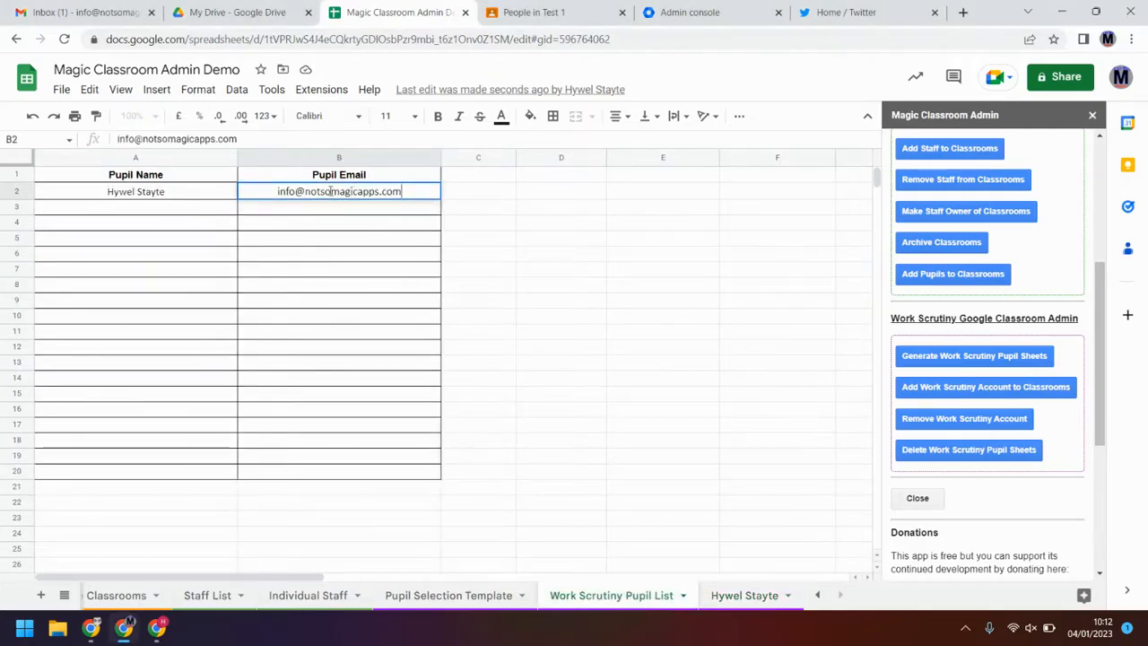
{"action": "left_click_drag", "start_coordinate": [297, 191], "coordinate": [205, 211]}
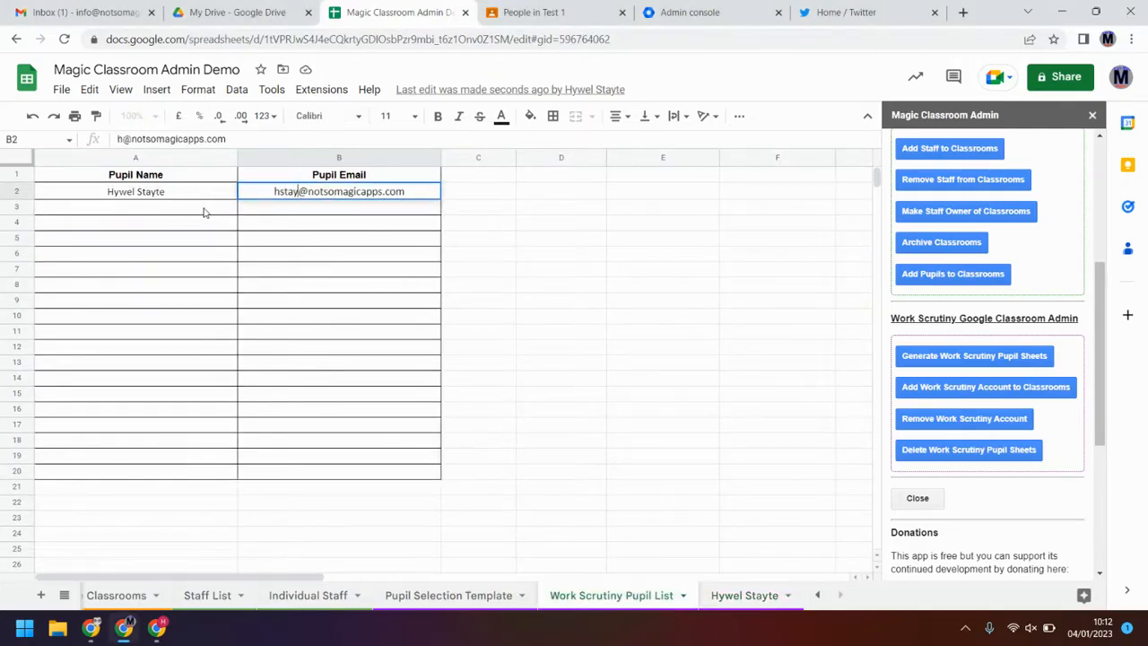
{"action": "key", "text": "Return"}
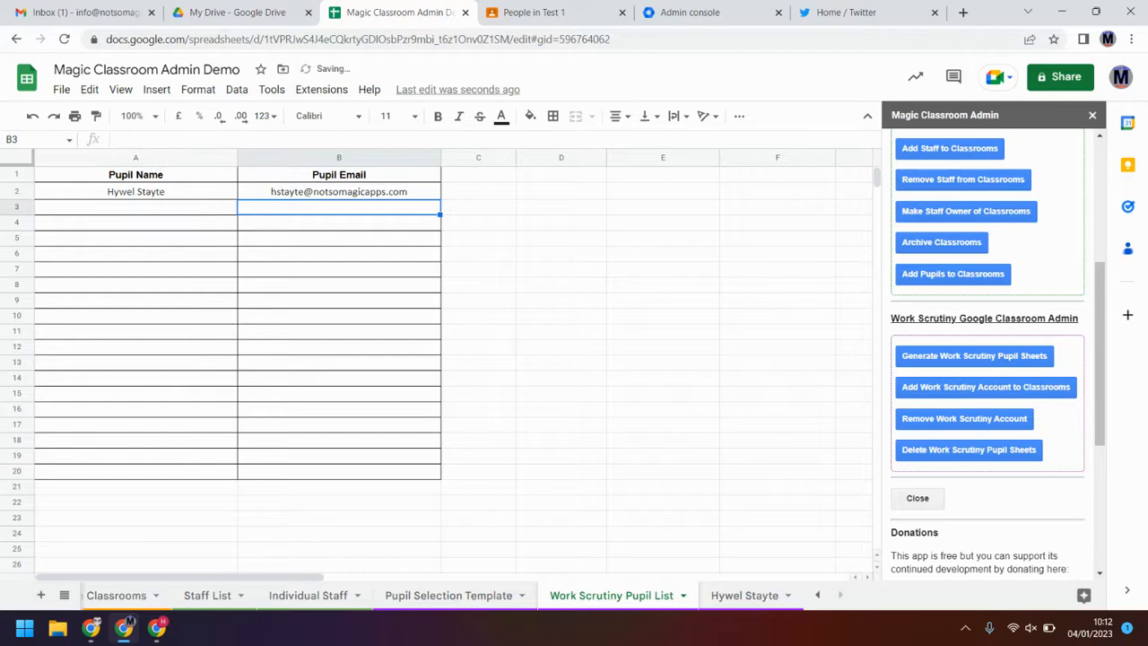
Step: Delete all generated work-scrutiny pupil sheets
{"action": "left_click", "coordinate": [753, 596]}
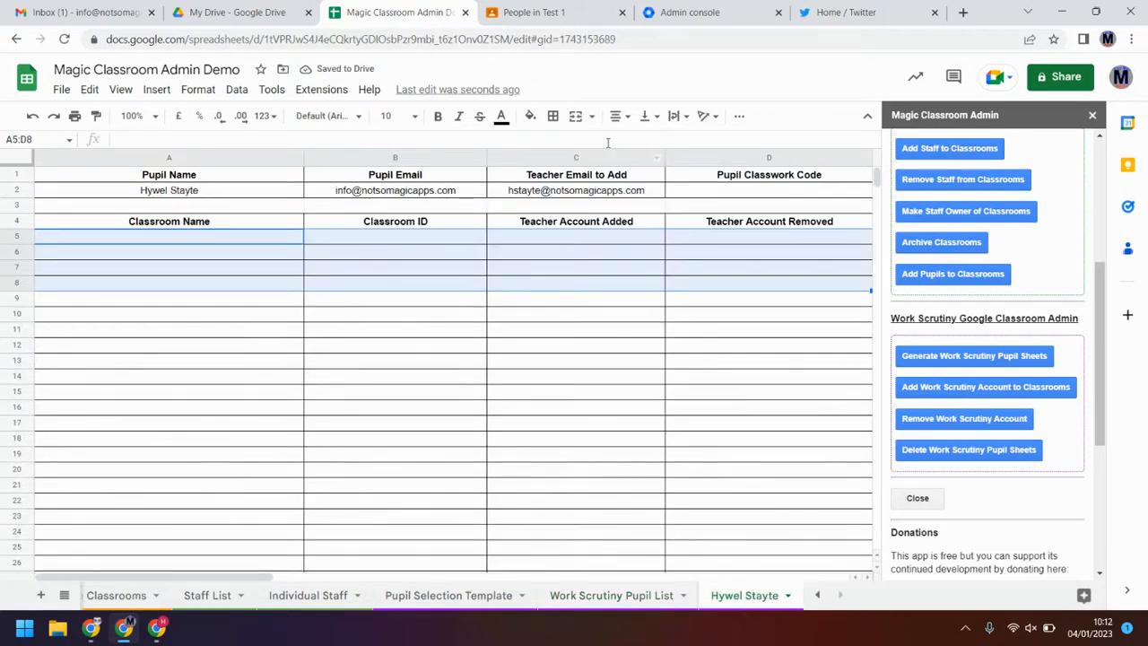
{"action": "left_click", "coordinate": [956, 456]}
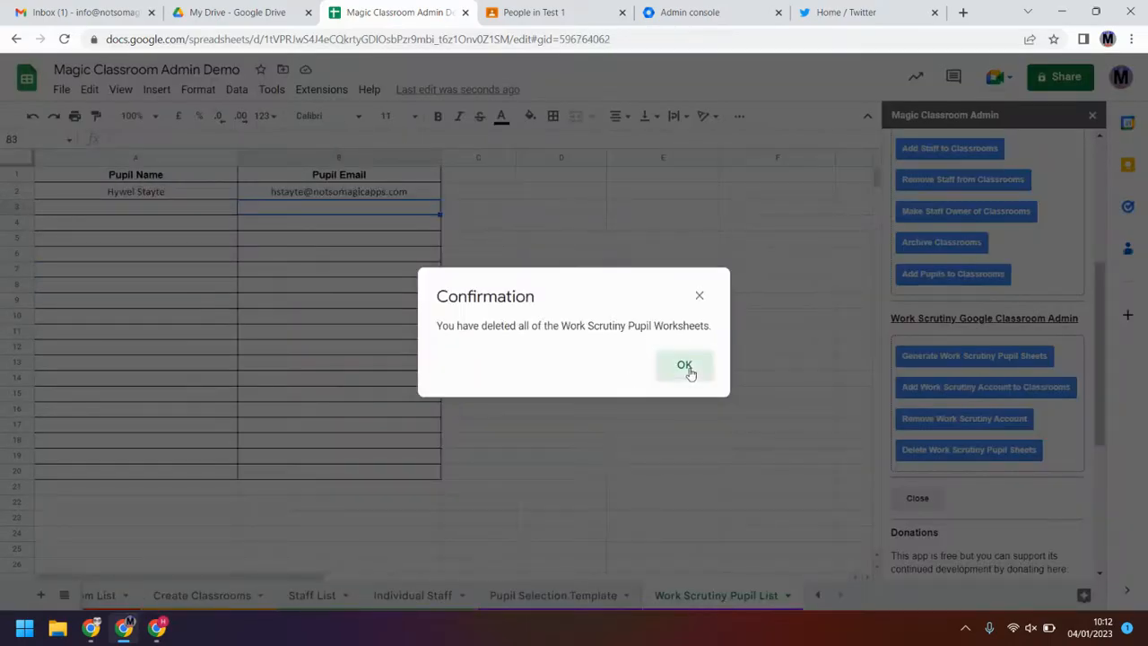
{"action": "left_click", "coordinate": [686, 366]}
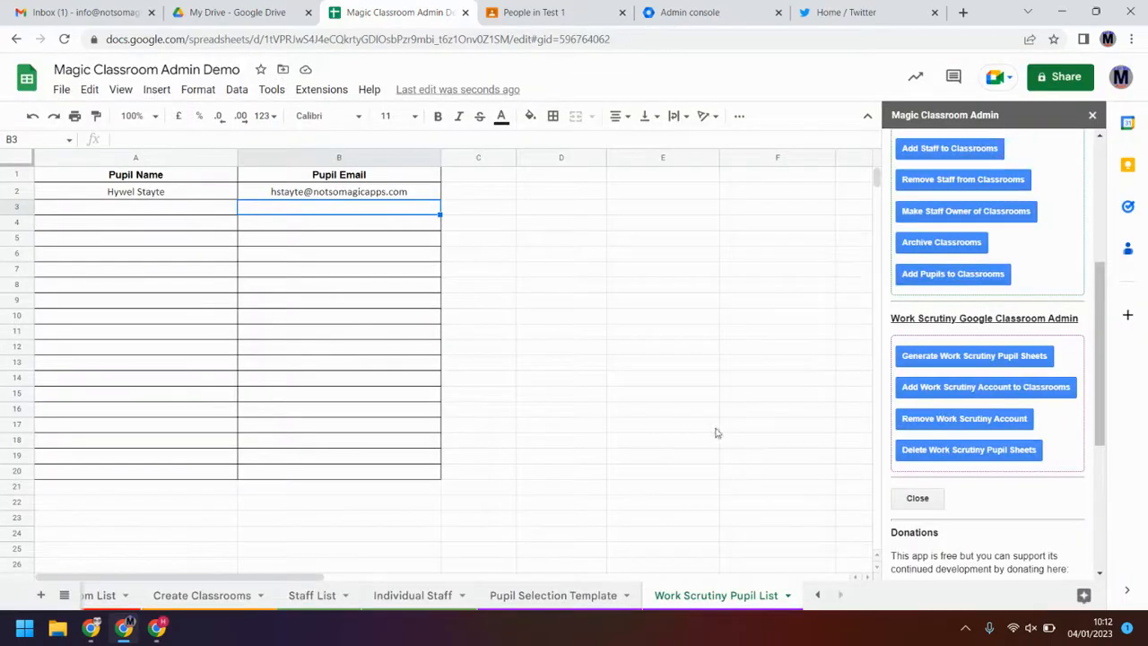
Step: Change the template's Teacher Email to Add so it uses the other account
{"action": "left_click", "coordinate": [842, 595]}
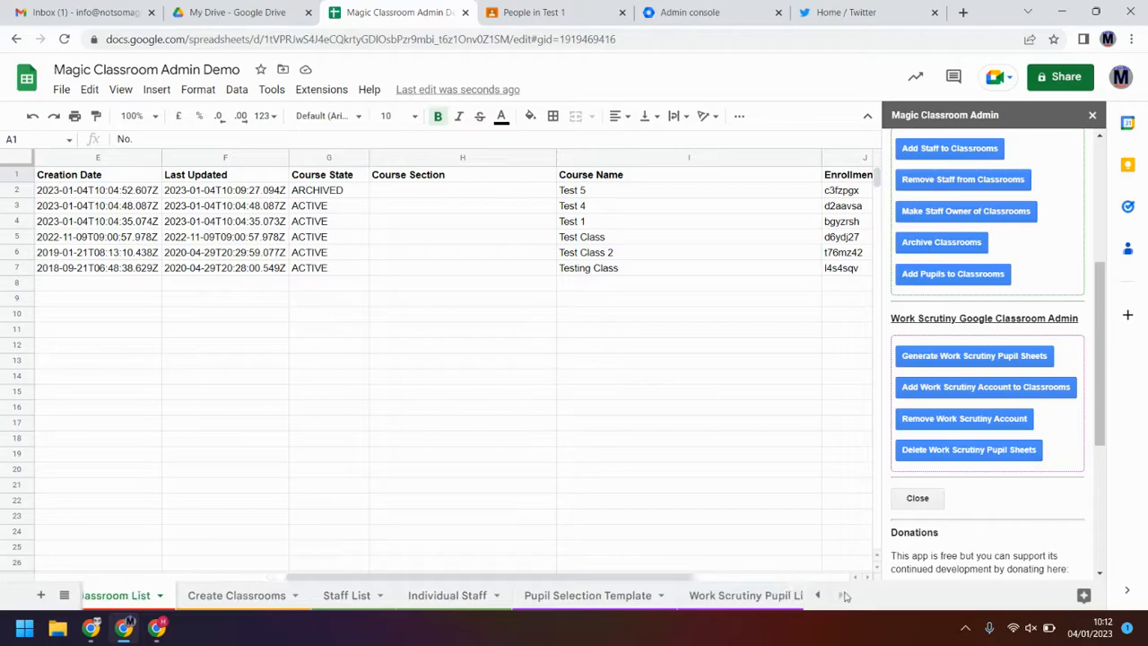
{"action": "left_click", "coordinate": [717, 594]}
{"action": "left_click", "coordinate": [579, 596]}
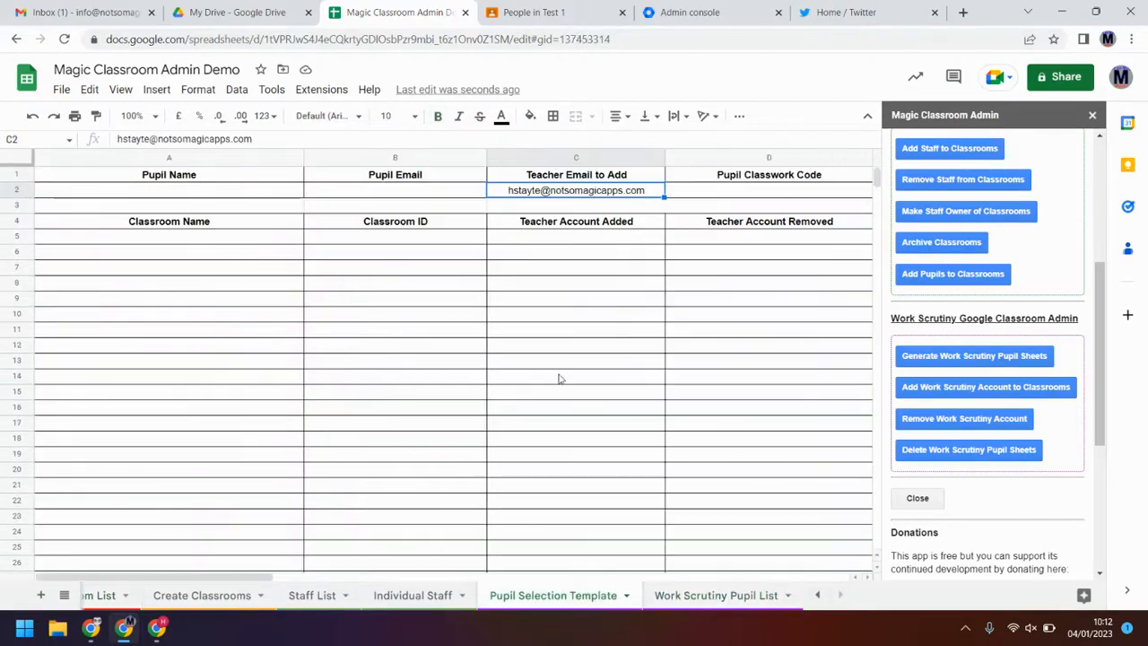
{"action": "double_click", "coordinate": [583, 191]}
{"action": "left_click_drag", "start_coordinate": [541, 190], "coordinate": [455, 204]}
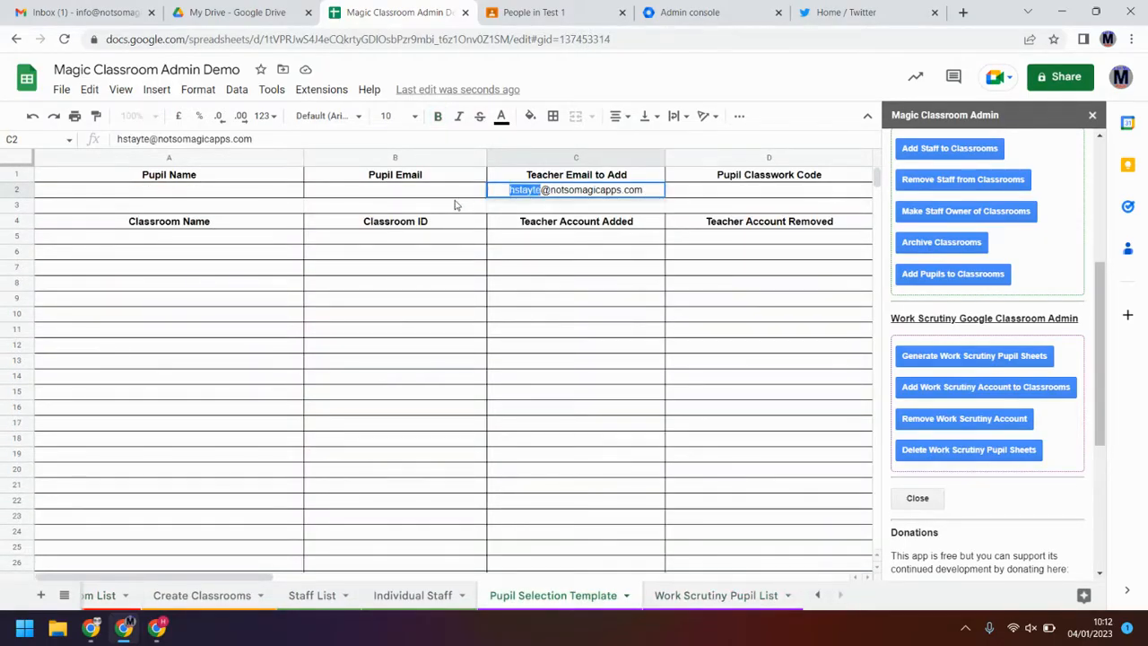
{"action": "type", "text": "info"}
{"action": "key", "text": "Return"}
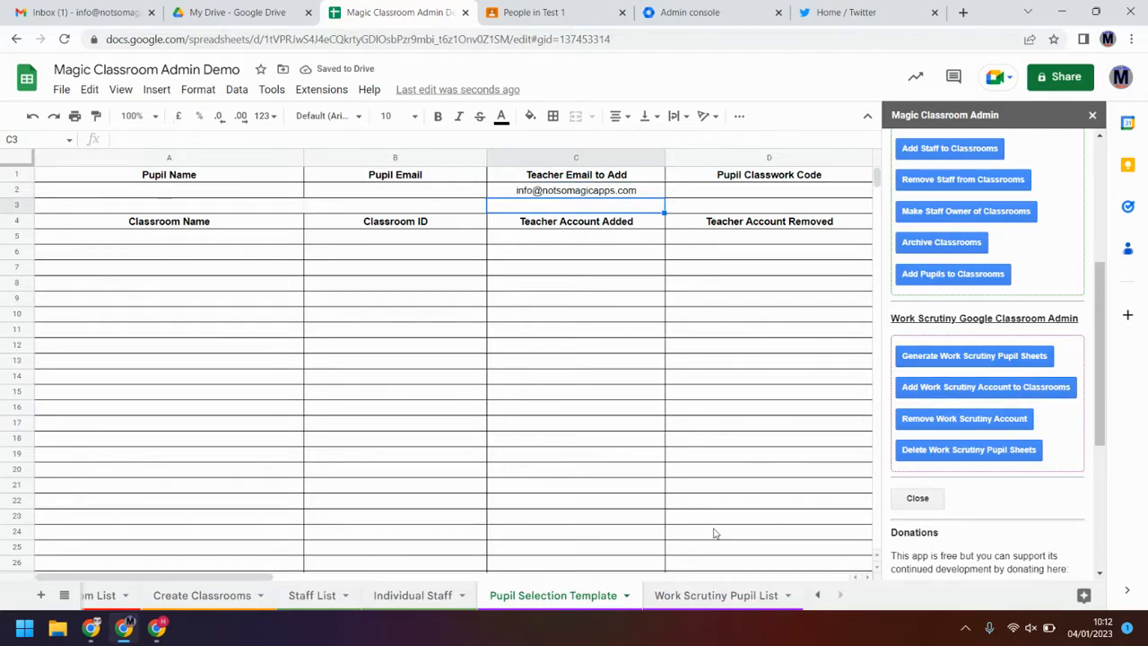
{"action": "left_click", "coordinate": [723, 595]}
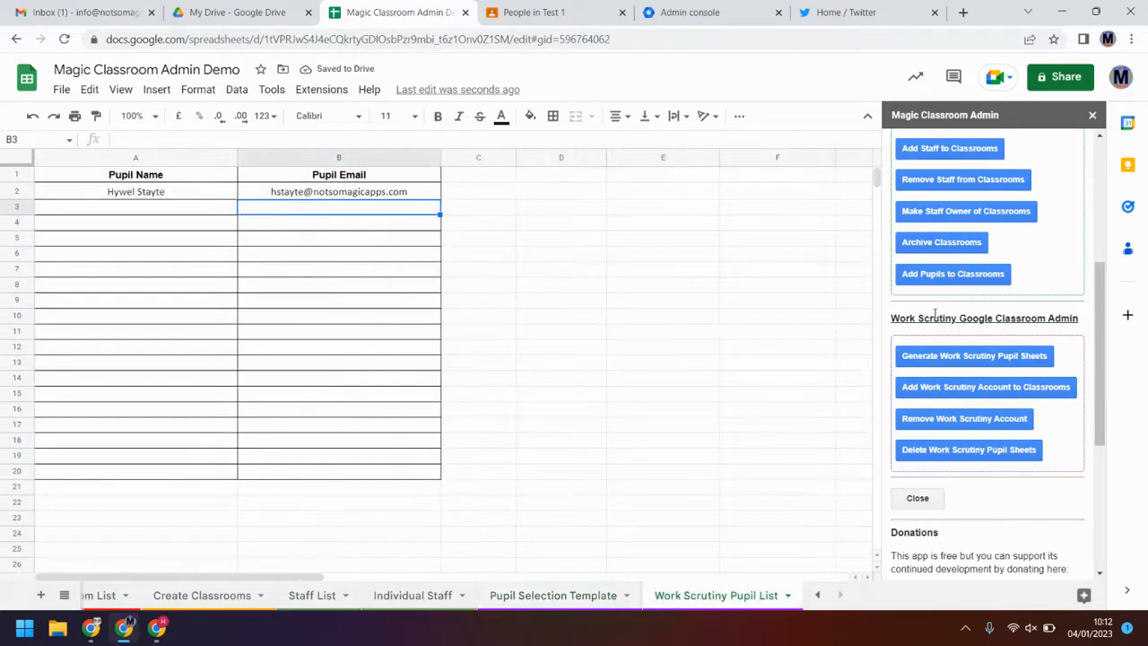
Step: Regenerate the pupil's work-scrutiny sheet, which now lists classroom Test 1 with its ID
{"action": "left_click", "coordinate": [1004, 361]}
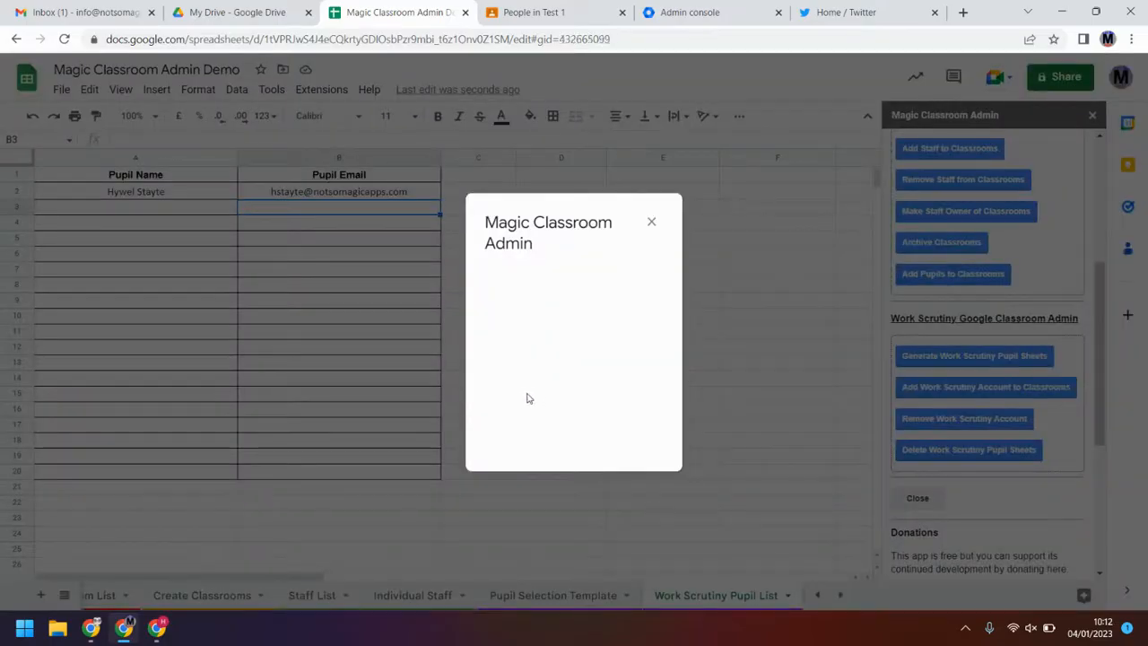
{"action": "left_click", "coordinate": [662, 368]}
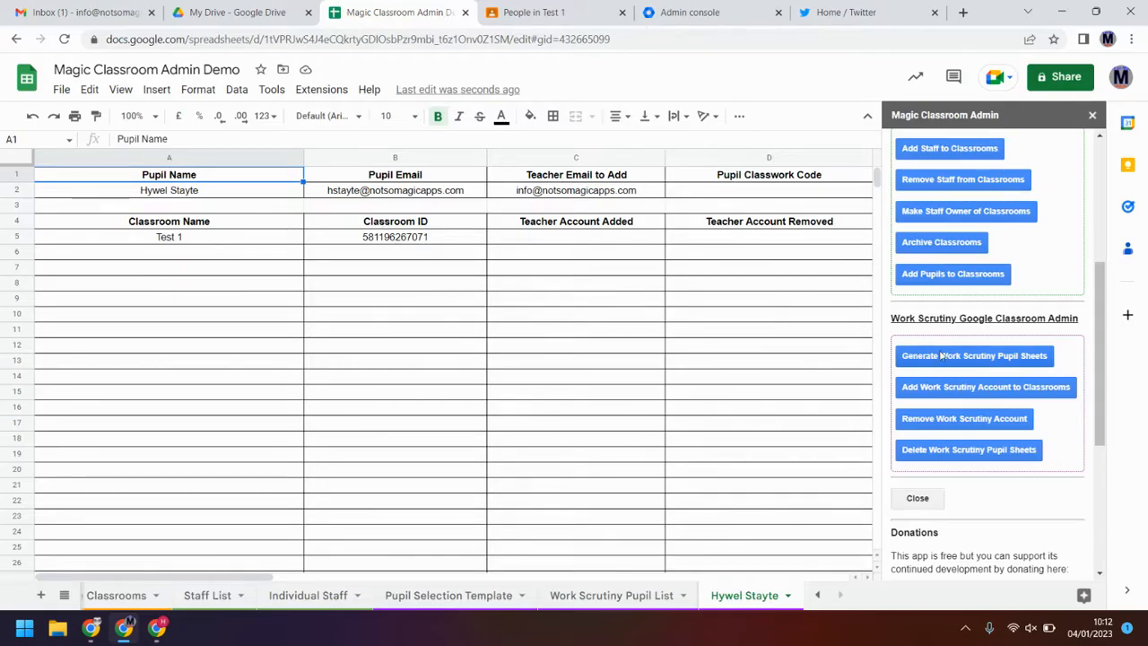
Step: Add the work-scrutiny account to classroom Test 1 and enter Added in C5
{"action": "left_click", "coordinate": [530, 195]}
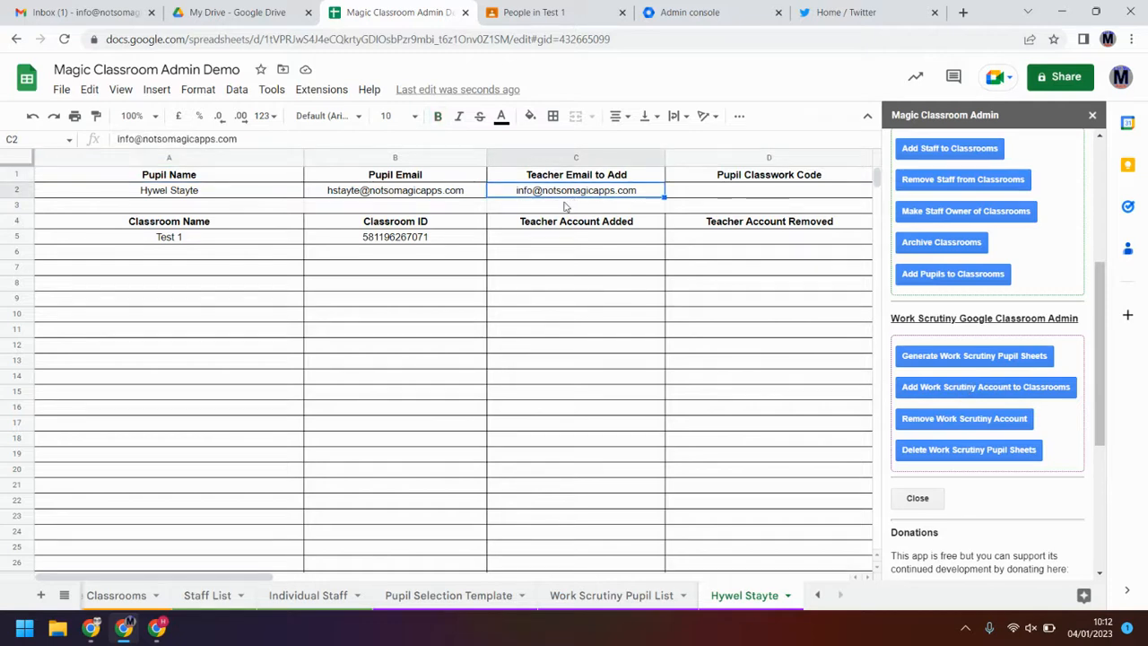
{"action": "left_click_drag", "start_coordinate": [619, 236], "coordinate": [622, 403]}
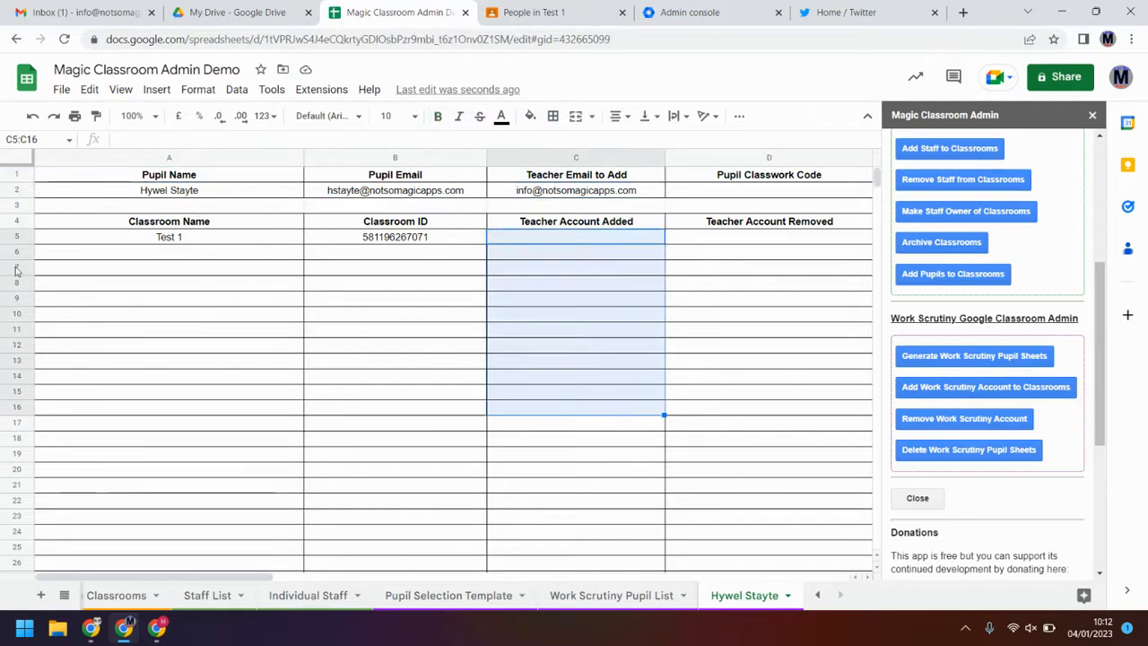
{"action": "left_click", "coordinate": [559, 241]}
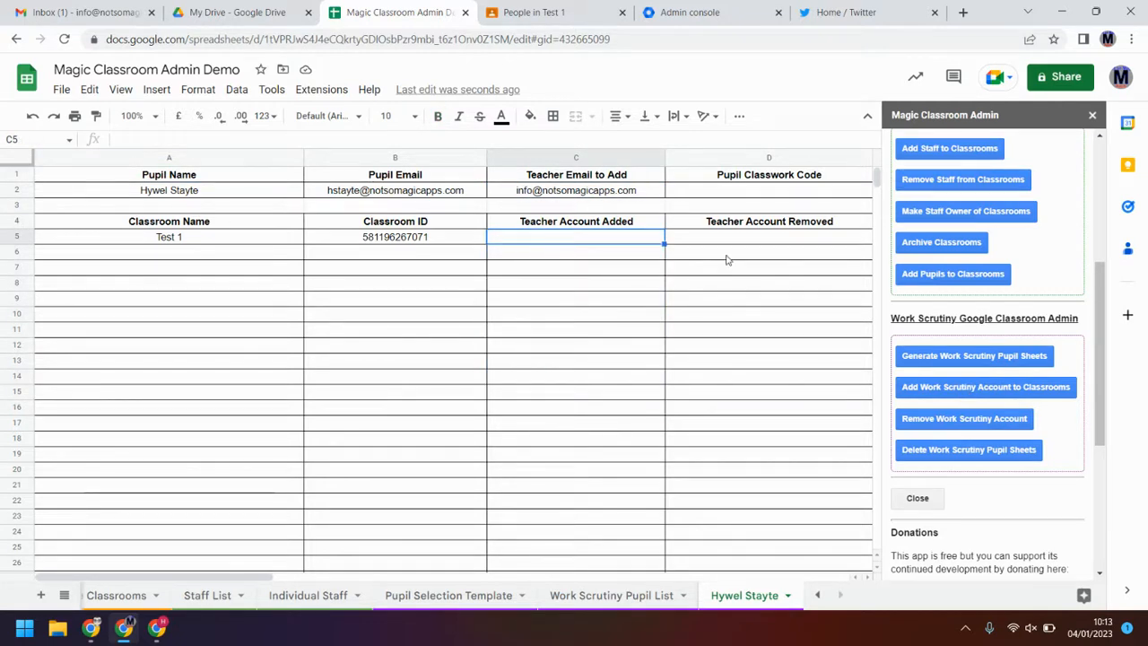
{"action": "left_click", "coordinate": [1005, 392]}
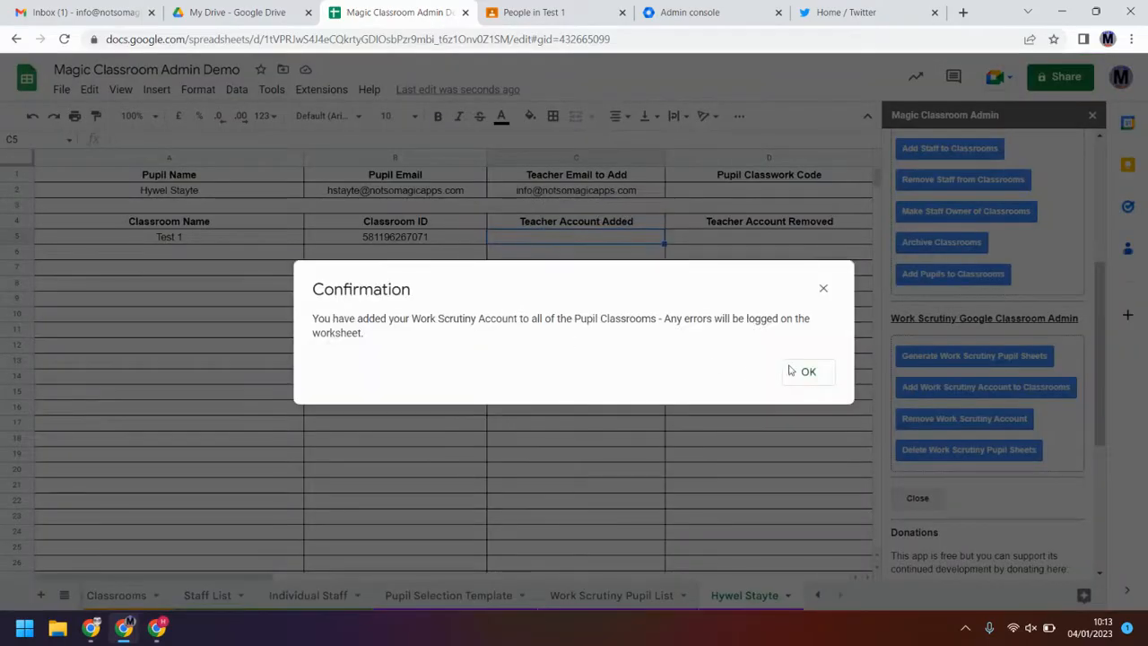
{"action": "left_click", "coordinate": [803, 372]}
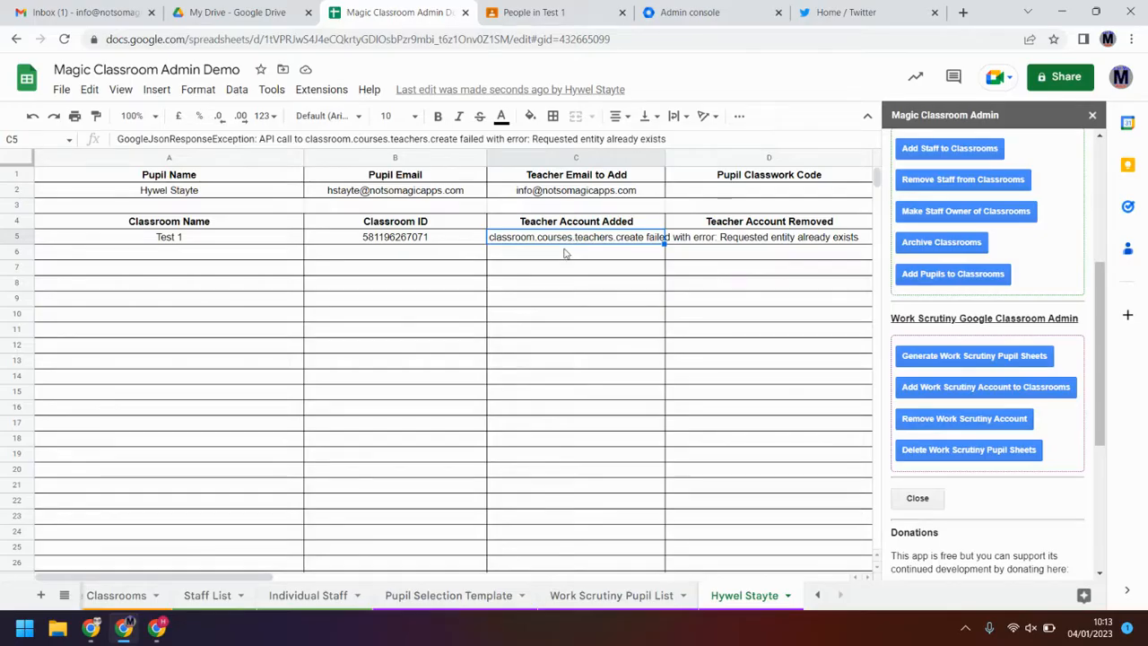
{"action": "type", "text": "Added"}
{"action": "key", "text": "Return"}
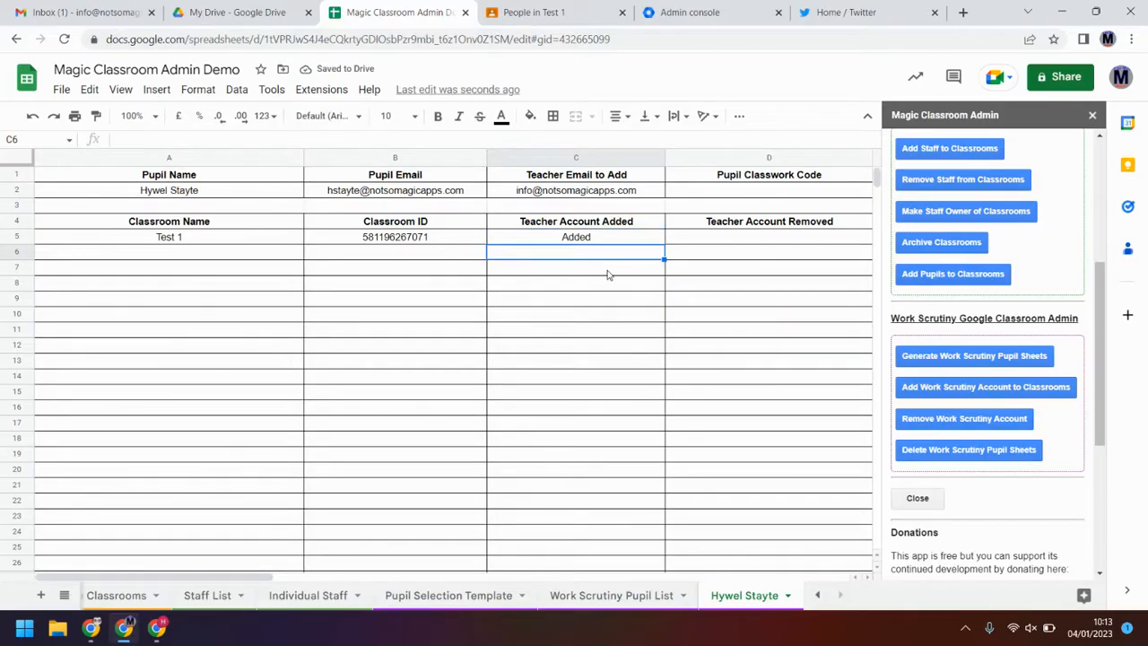
Step: Remove the work-scrutiny account from the classrooms and enter Deleted in D5
{"action": "left_click", "coordinate": [671, 240]}
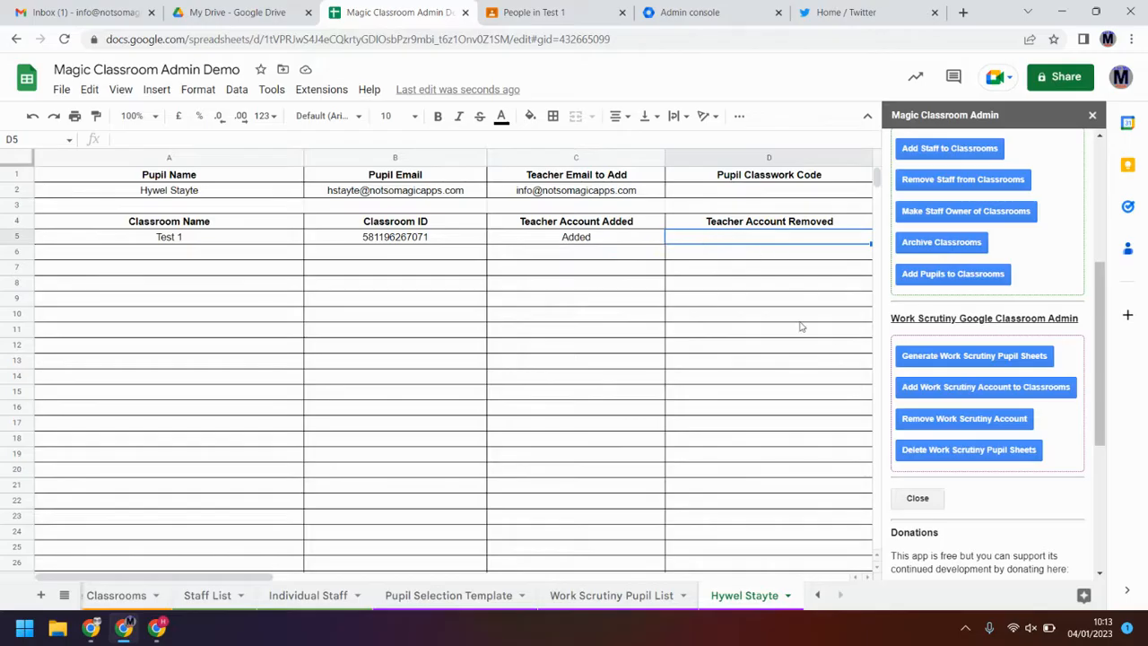
{"action": "left_click", "coordinate": [969, 420]}
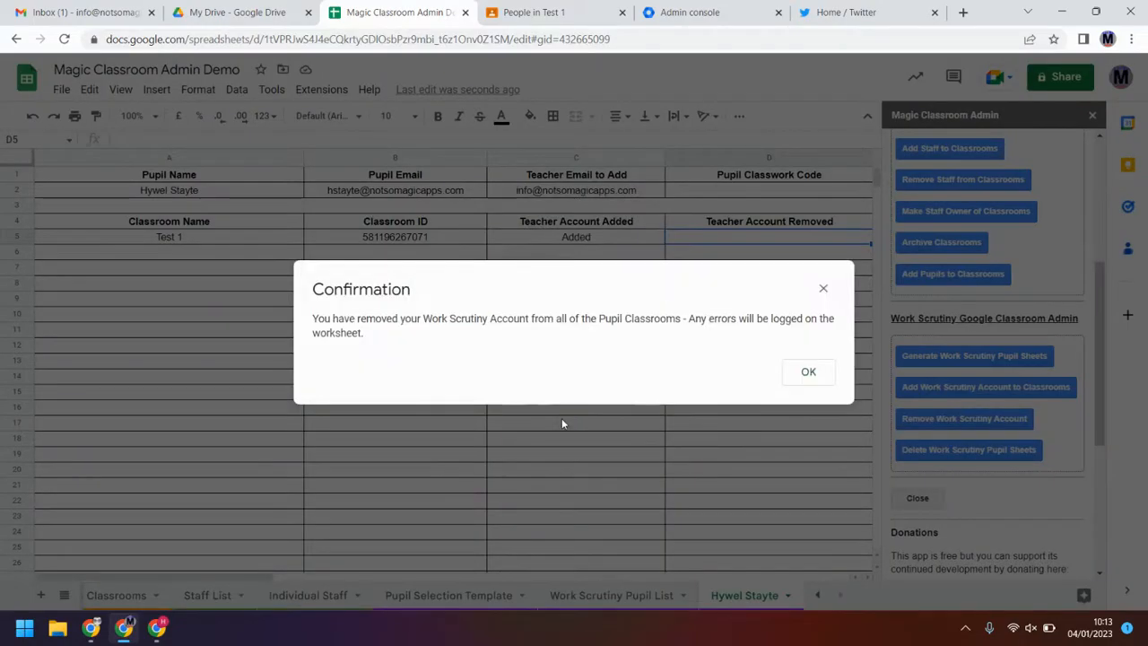
{"action": "left_click", "coordinate": [807, 372]}
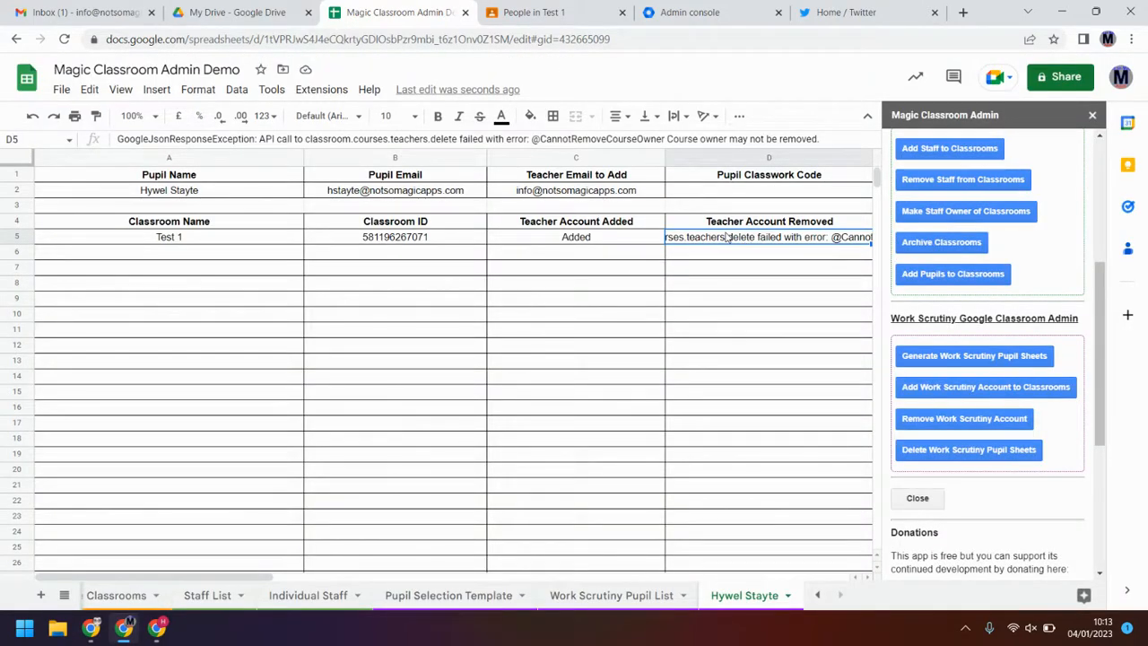
{"action": "type", "text": "Deleted"}
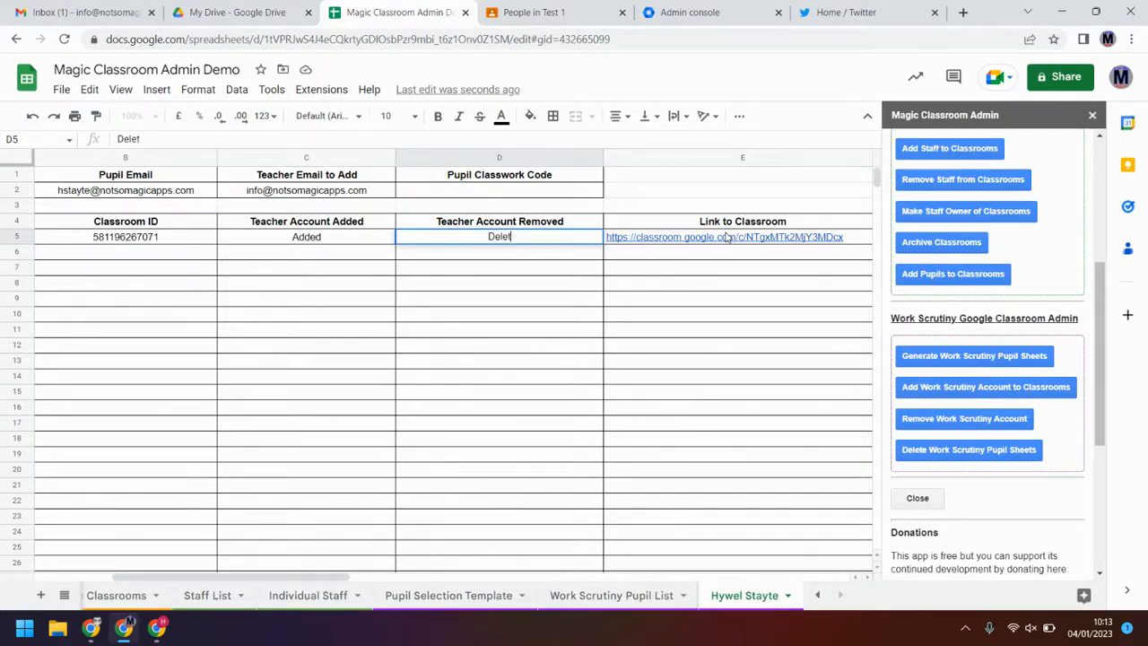
{"action": "key", "text": "Return"}
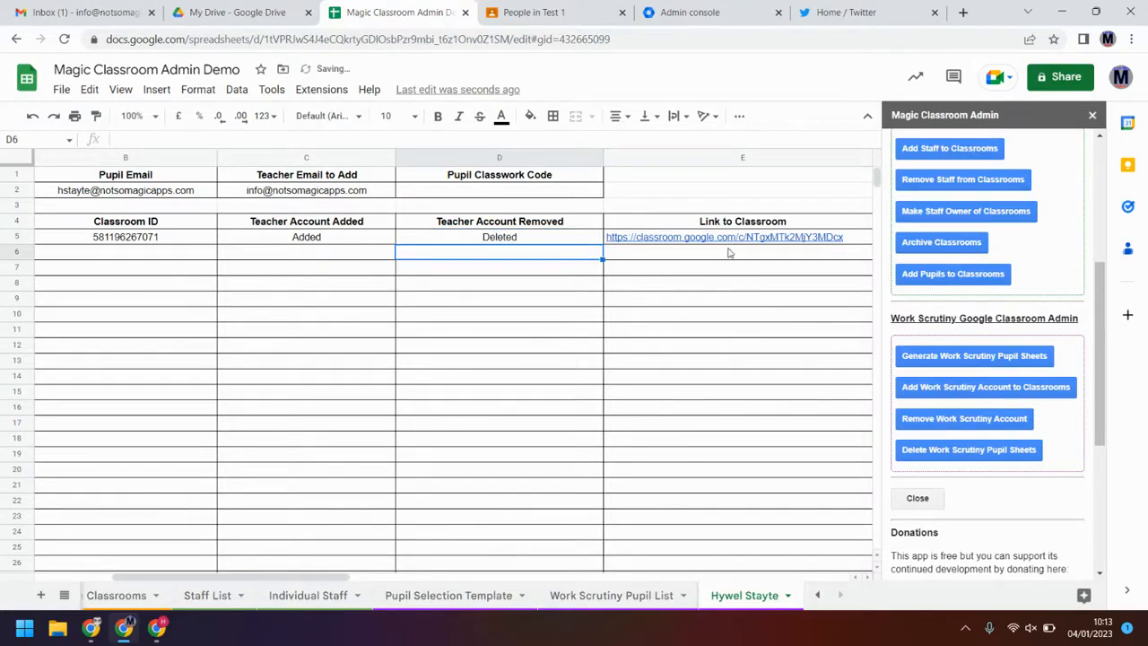
Step: Inspect the empty Pupil Classwork Code cell and the E5 and F5 link cells
{"action": "left_click", "coordinate": [488, 187]}
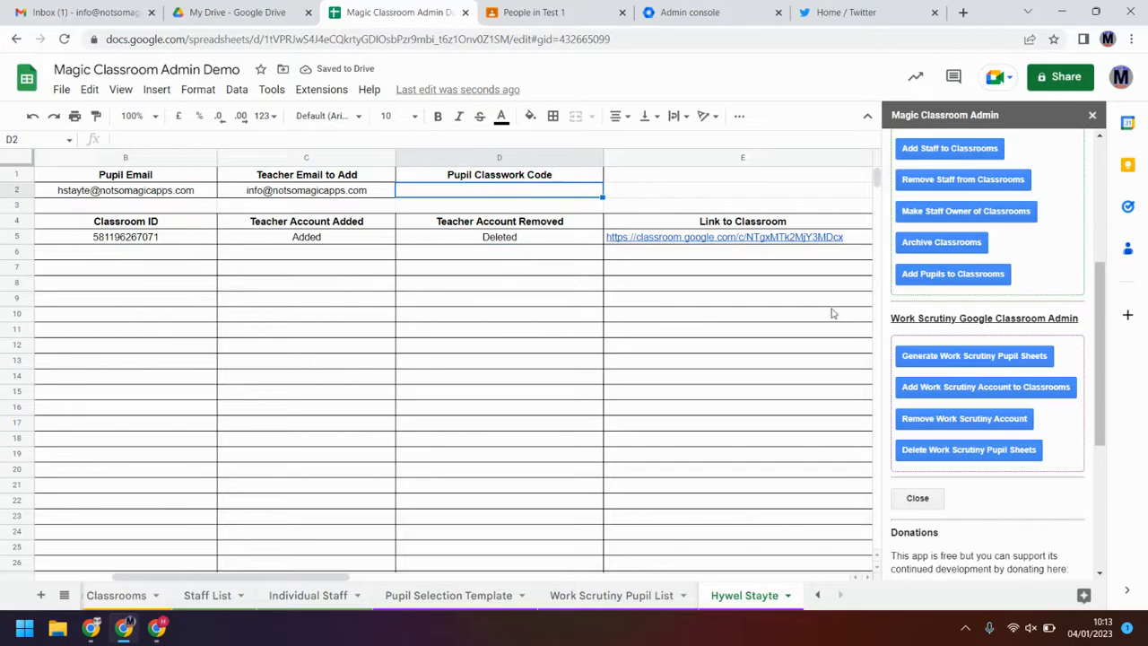
{"action": "left_click", "coordinate": [727, 235]}
{"action": "key", "text": "Right"}
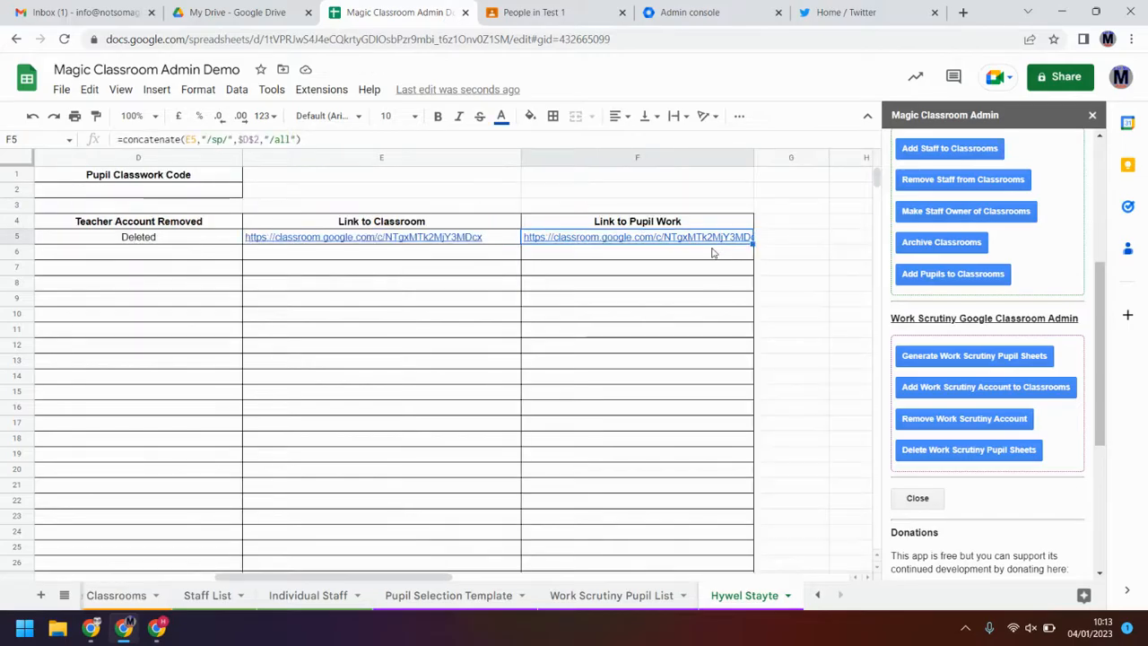
{"action": "left_click", "coordinate": [382, 240]}
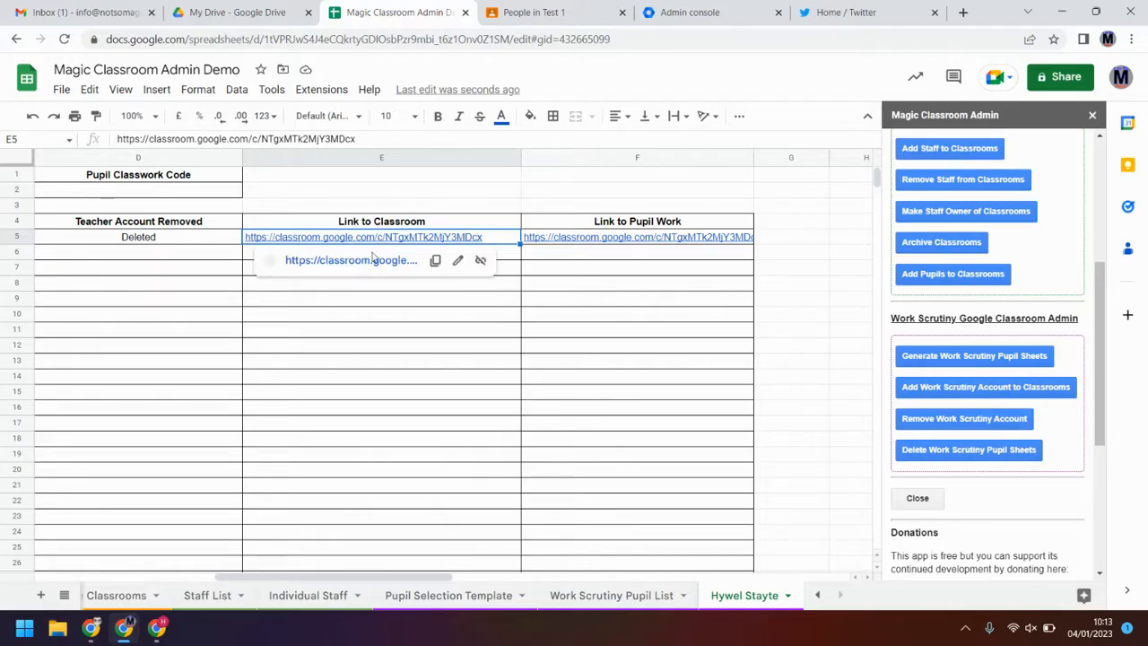
Step: Open the Test 1 classroom from the E5 link and go to the enrolled pupil's work page
{"action": "left_click", "coordinate": [373, 259]}
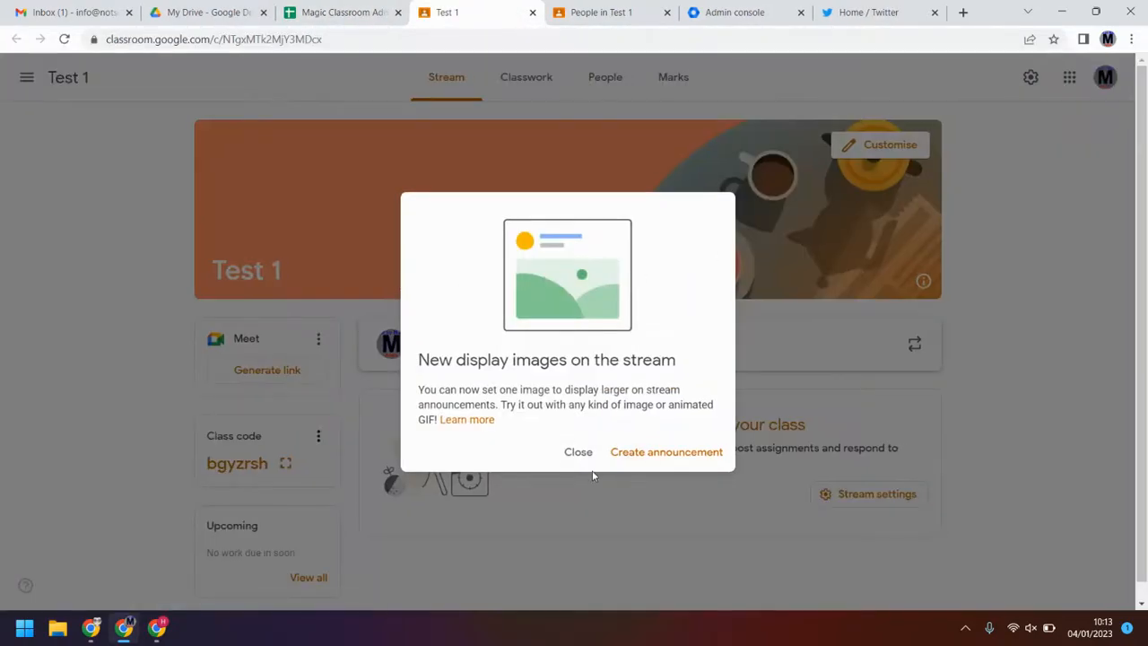
{"action": "left_click", "coordinate": [578, 452]}
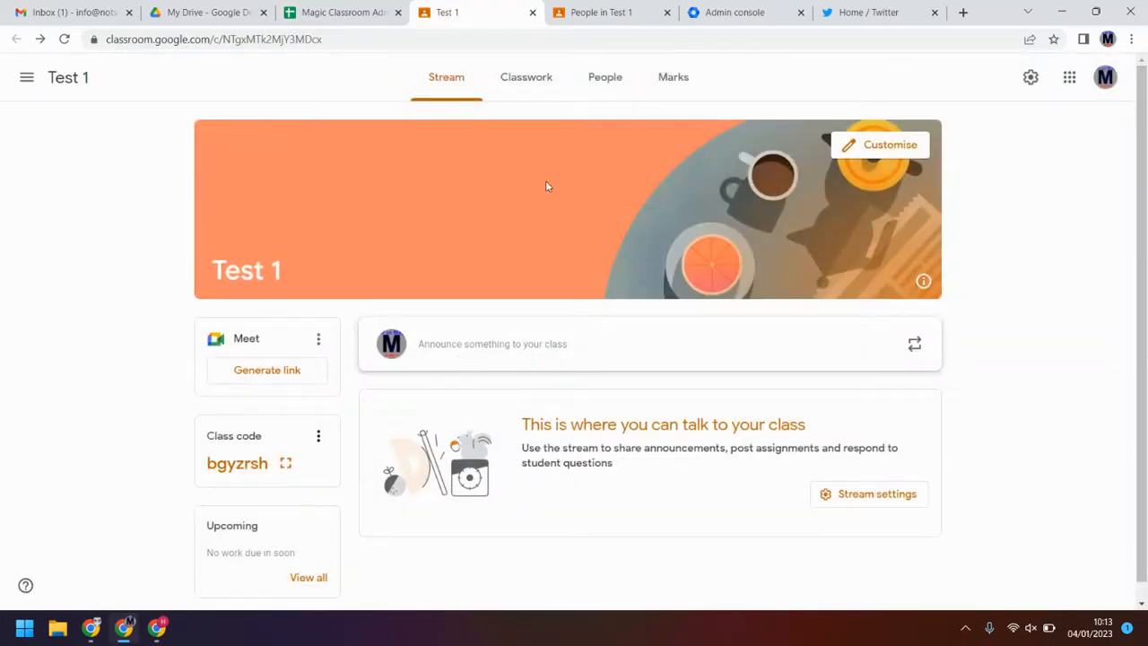
{"action": "left_click", "coordinate": [595, 78]}
{"action": "left_click", "coordinate": [428, 380]}
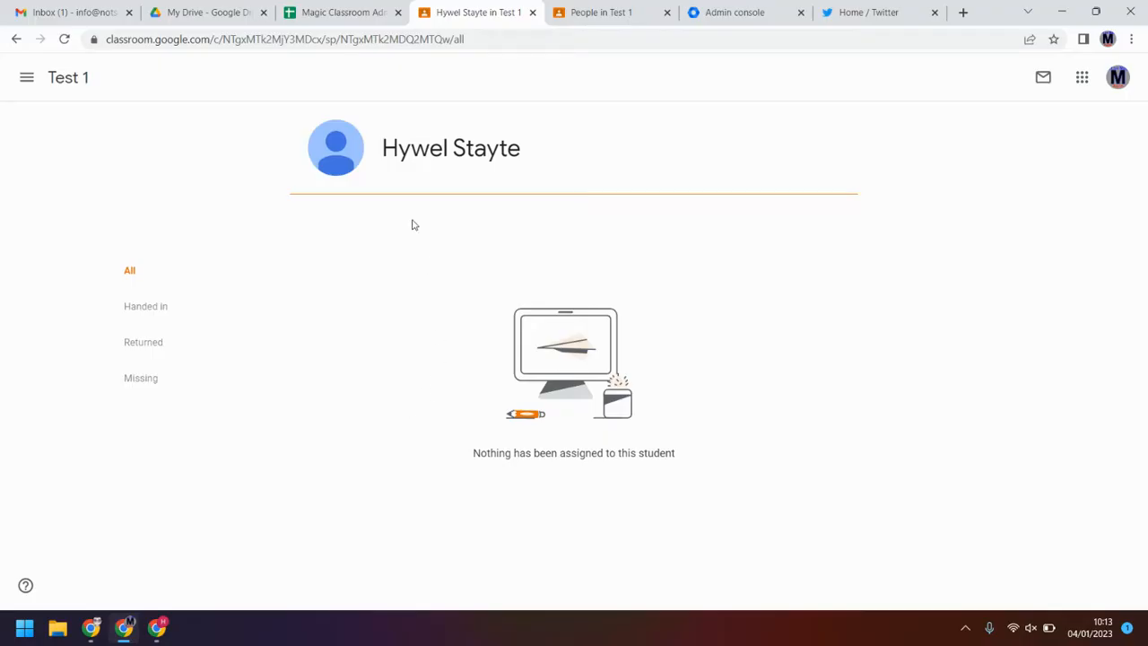
Step: Copy the pupil ID from the page's web address and return to the spreadsheet's D2 cell
{"action": "left_click", "coordinate": [343, 40]}
{"action": "left_click", "coordinate": [376, 40]}
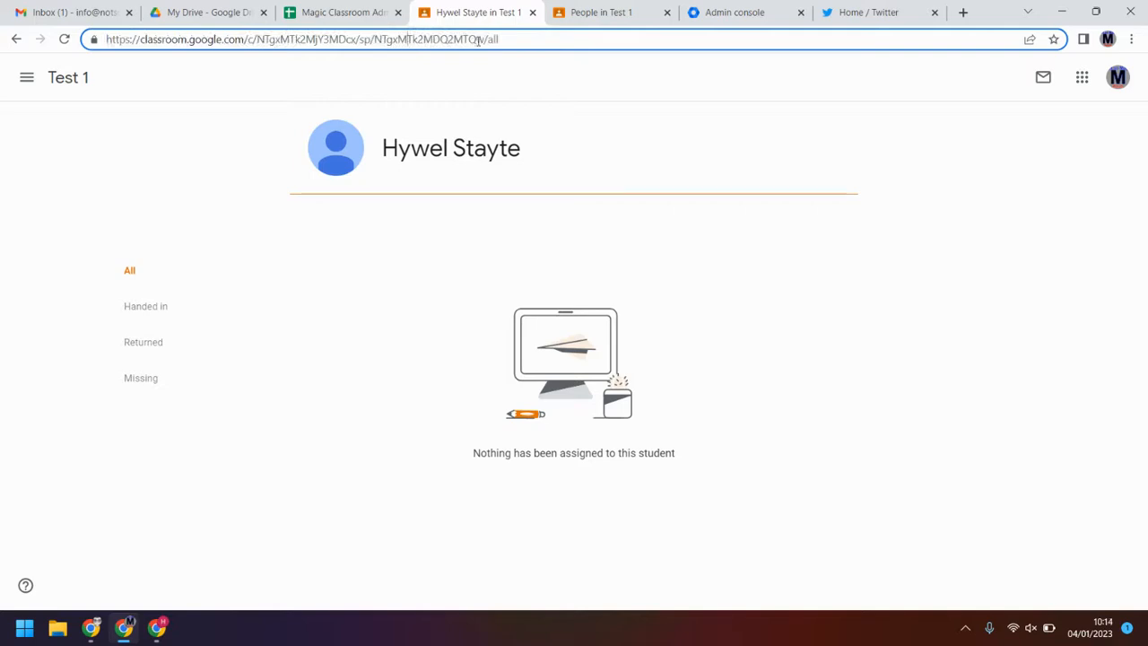
{"action": "left_click_drag", "start_coordinate": [473, 39], "coordinate": [377, 46]}
{"action": "key", "text": "ctrl+c"}
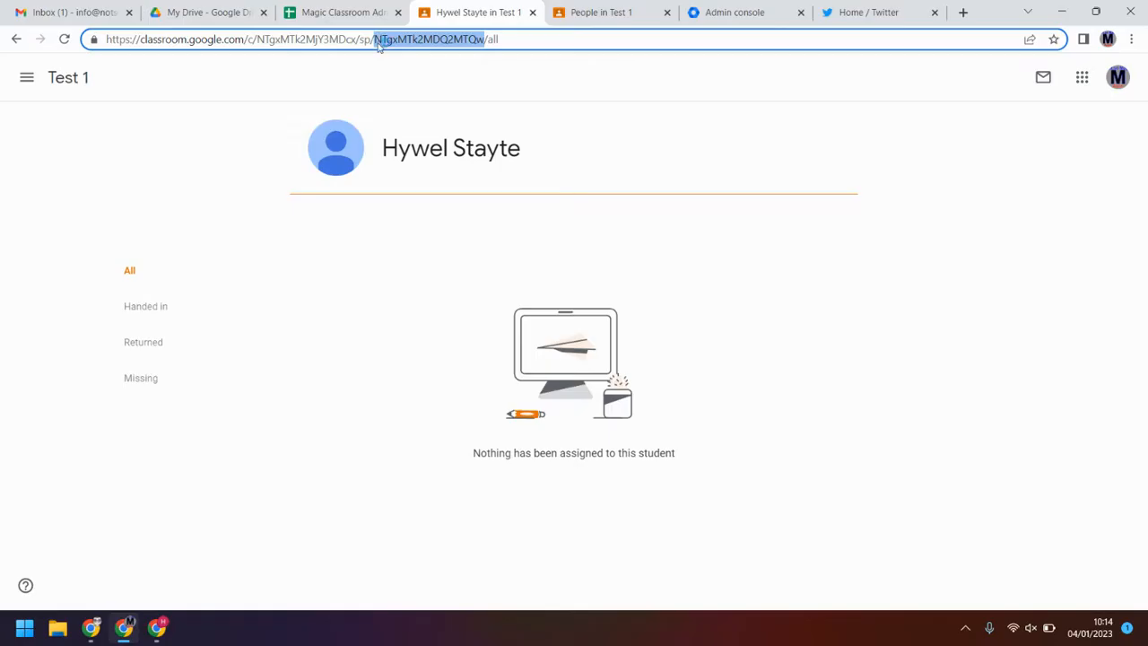
{"action": "left_click", "coordinate": [327, 11]}
{"action": "double_click", "coordinate": [183, 190]}
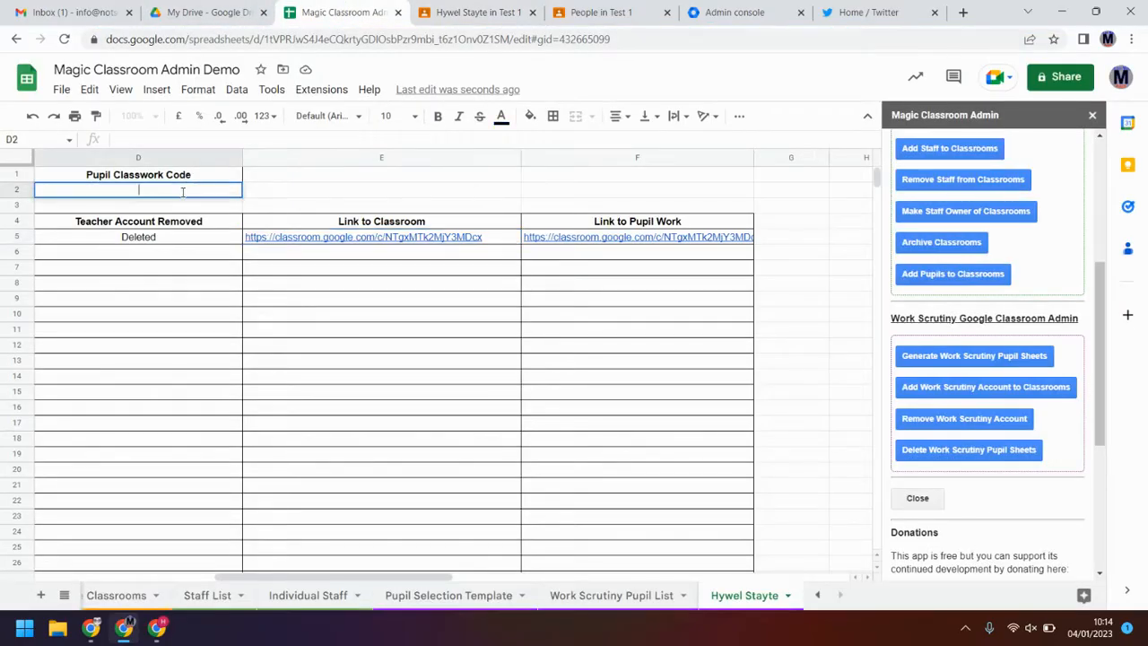
Step: Paste the pupil ID into D2 and verify the F5 Link to Pupil Work opens the page
{"action": "key", "text": "ctrl+v"}
{"action": "left_click", "coordinate": [282, 187]}
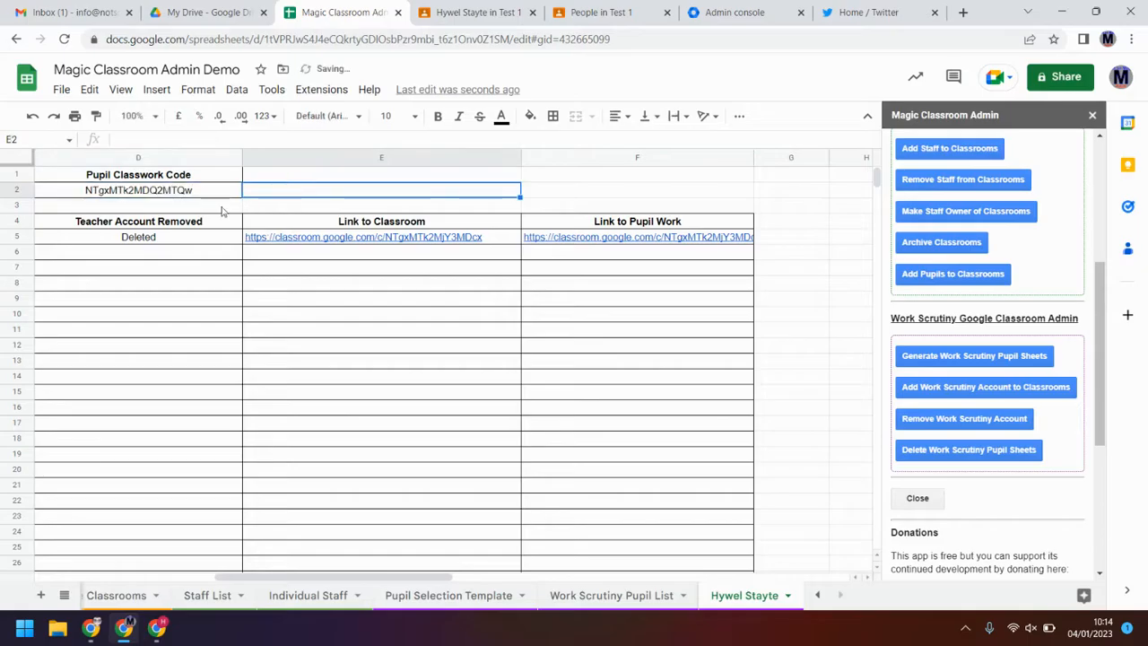
{"action": "left_click", "coordinate": [613, 235]}
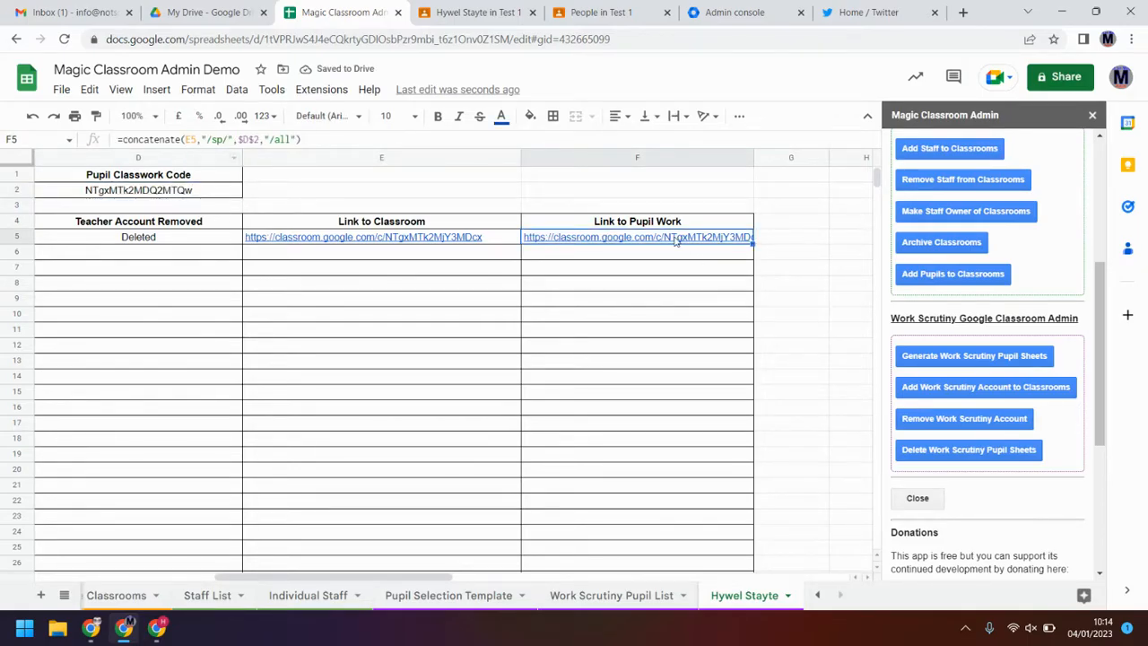
{"action": "mouse_move", "coordinate": [676, 241]}
{"action": "left_click", "coordinate": [653, 262]}
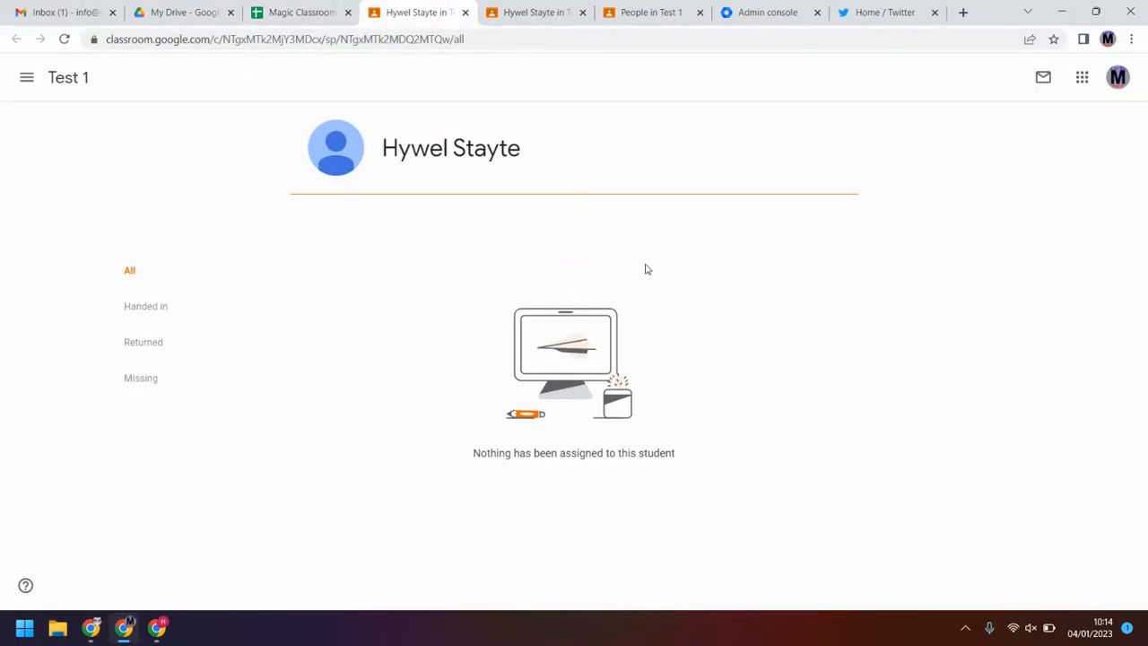
{"action": "left_click", "coordinate": [289, 12]}
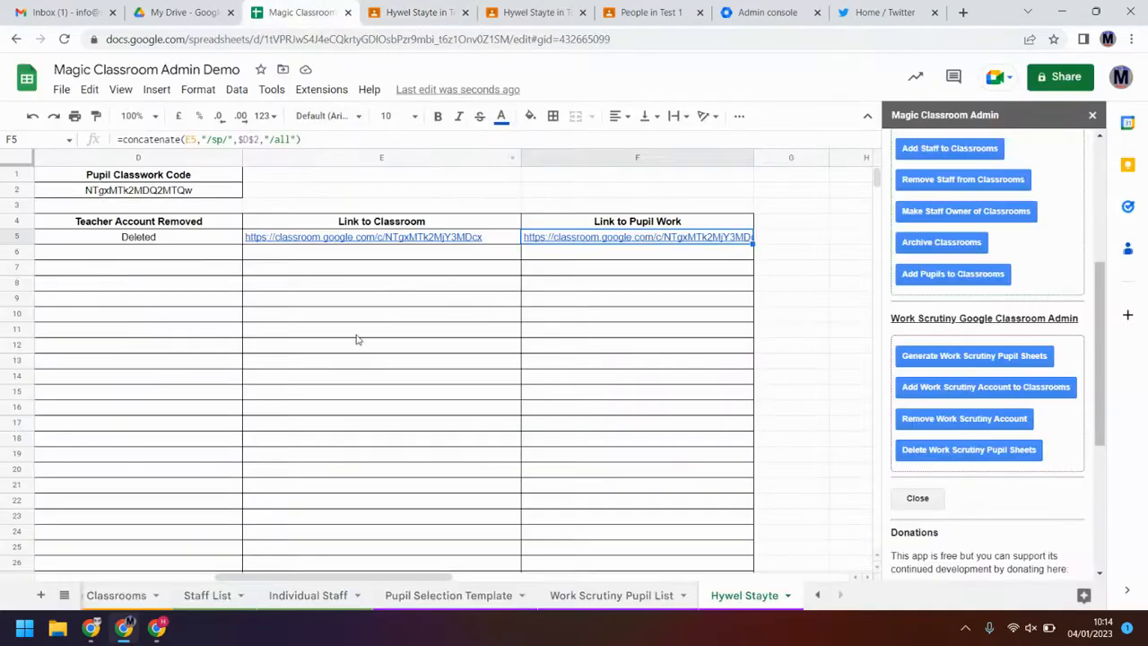
{"action": "left_click", "coordinate": [254, 316]}
{"action": "left_click", "coordinate": [205, 194]}
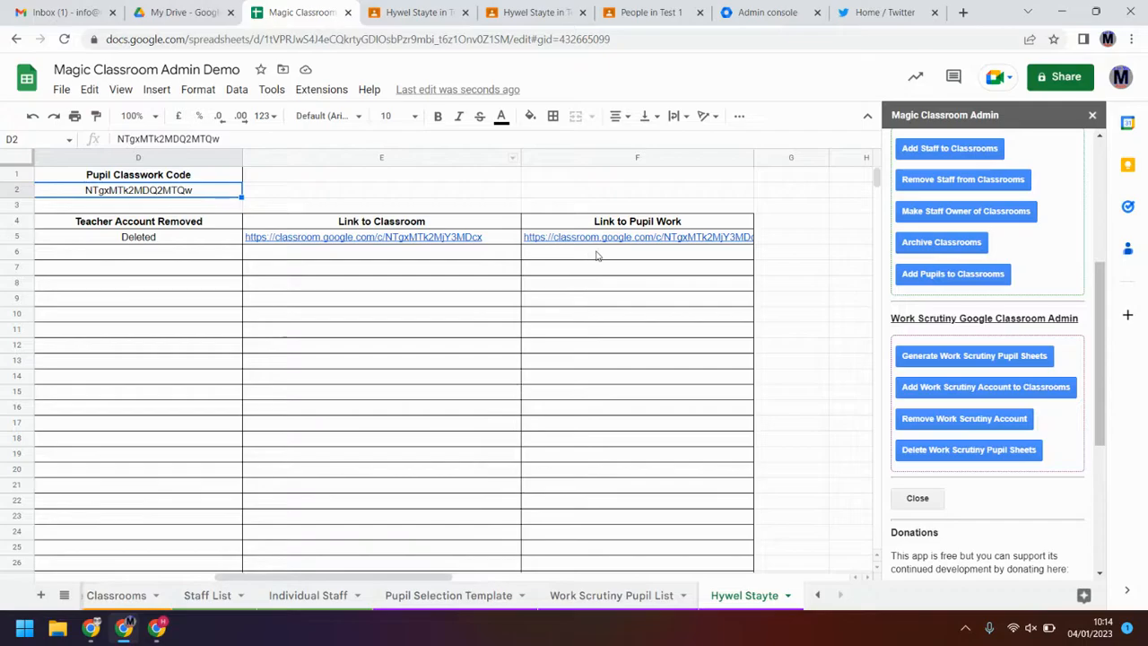
Step: Check the empty cells below the pupil work link and scroll back to column A
{"action": "left_click_drag", "start_coordinate": [596, 256], "coordinate": [635, 555]}
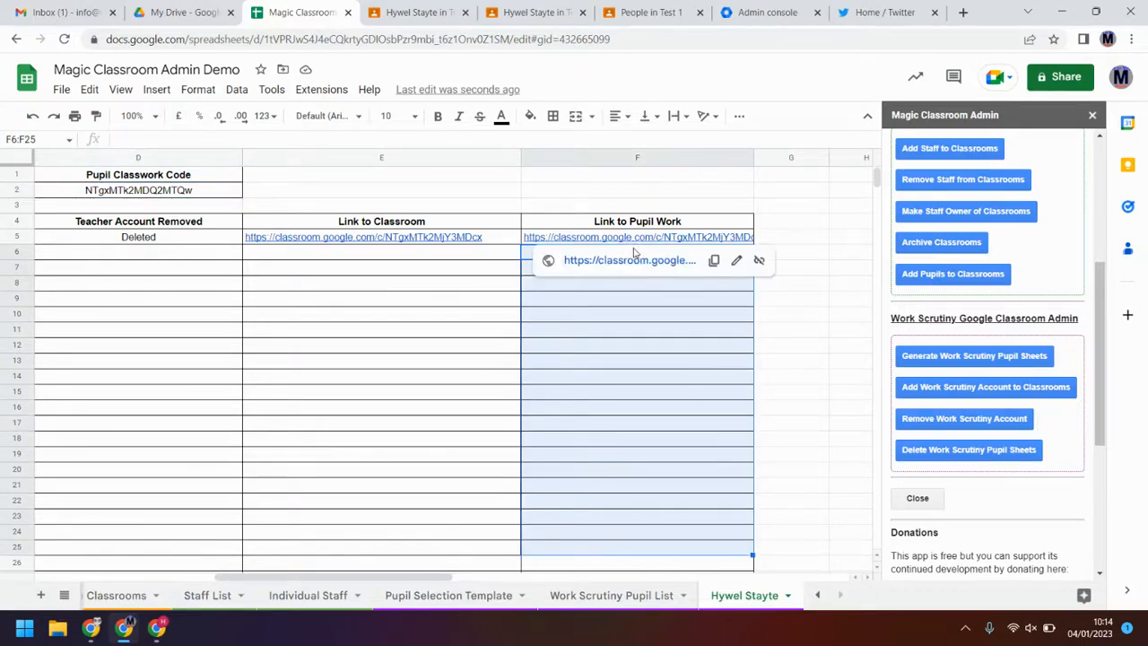
{"action": "left_click", "coordinate": [620, 407]}
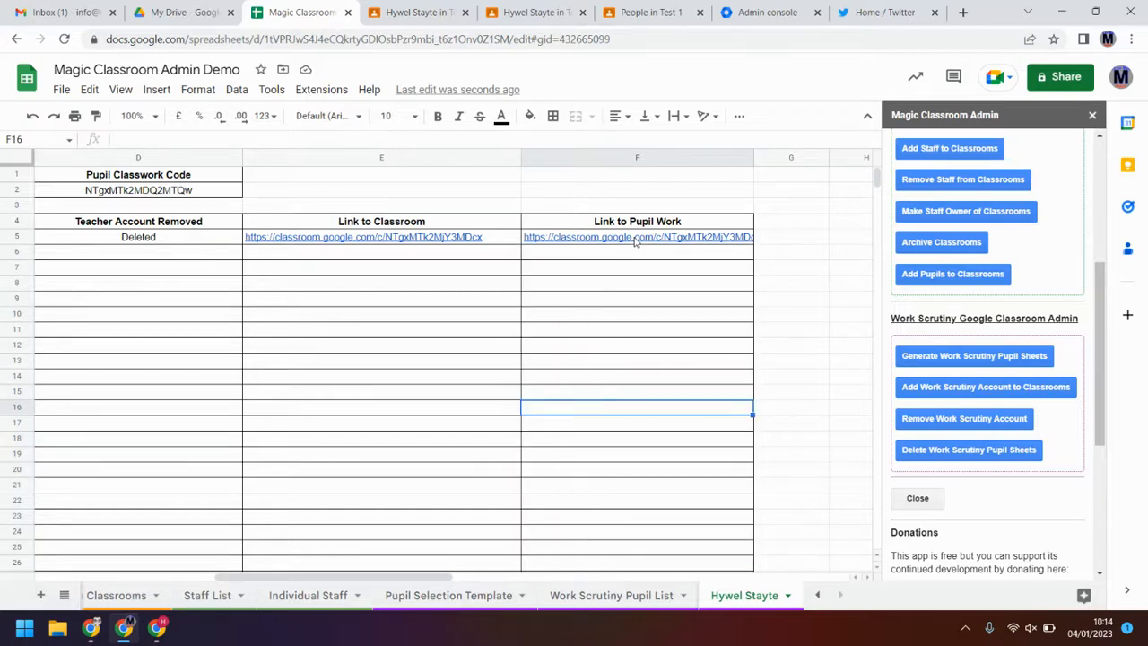
{"action": "left_click", "coordinate": [637, 252]}
{"action": "left_click", "coordinate": [588, 303]}
{"action": "left_click", "coordinate": [592, 361]}
{"action": "left_click", "coordinate": [593, 440]}
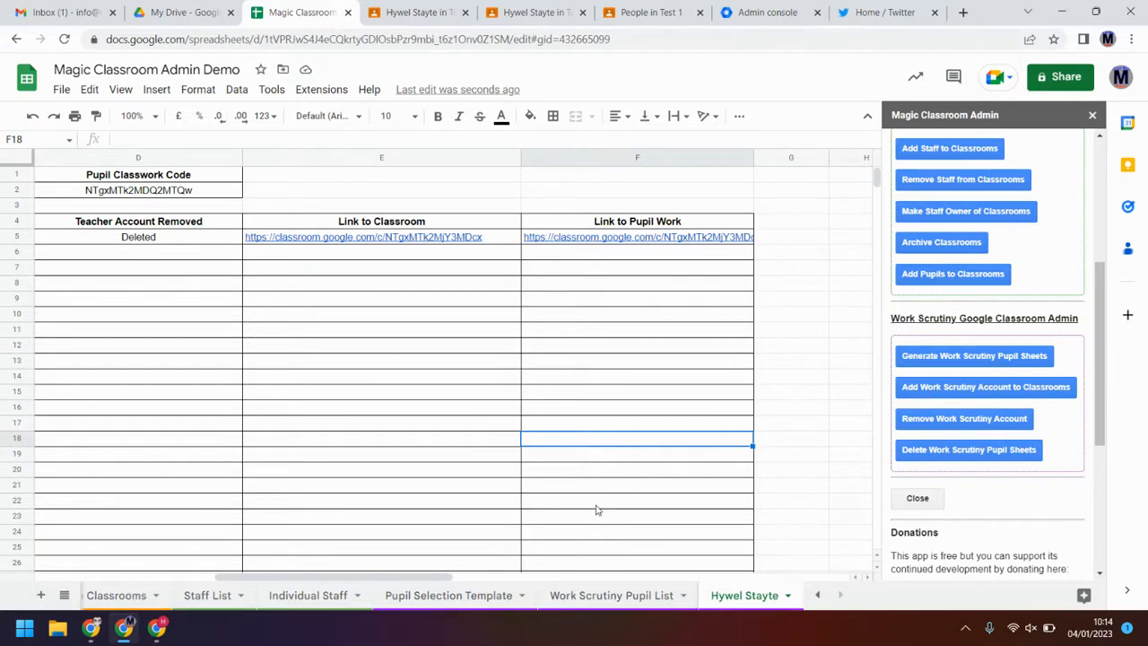
{"action": "left_click_drag", "start_coordinate": [448, 580], "coordinate": [330, 597]}
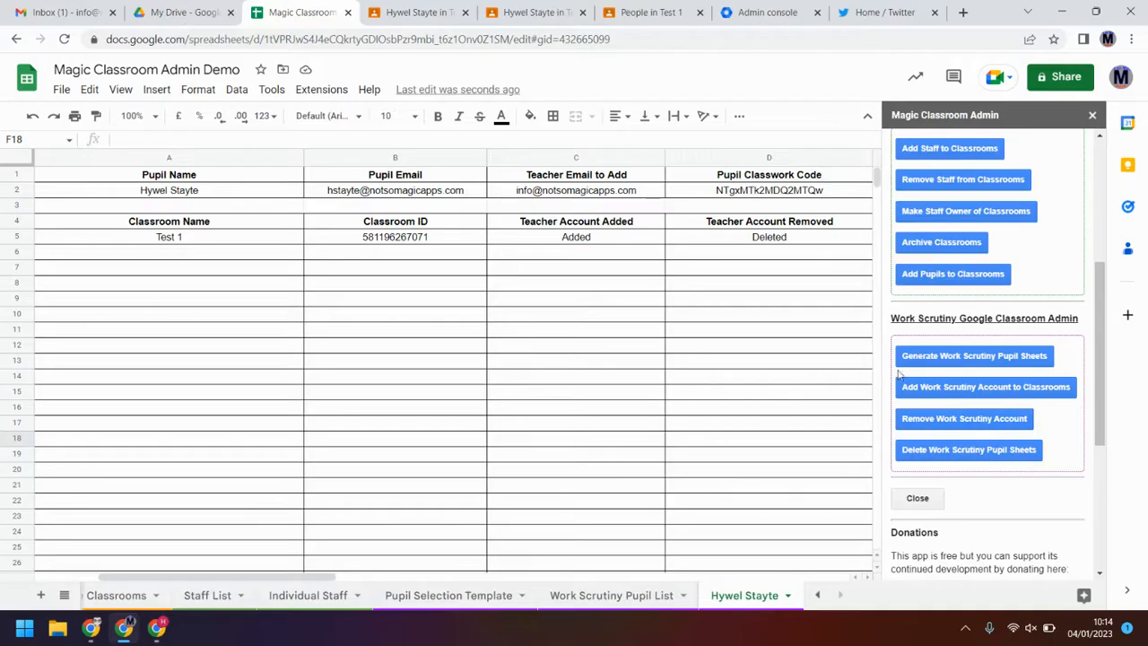
Step: Delete the work-scrutiny pupil sheets and return to the Classroom List showing six classes
{"action": "left_click", "coordinate": [949, 453]}
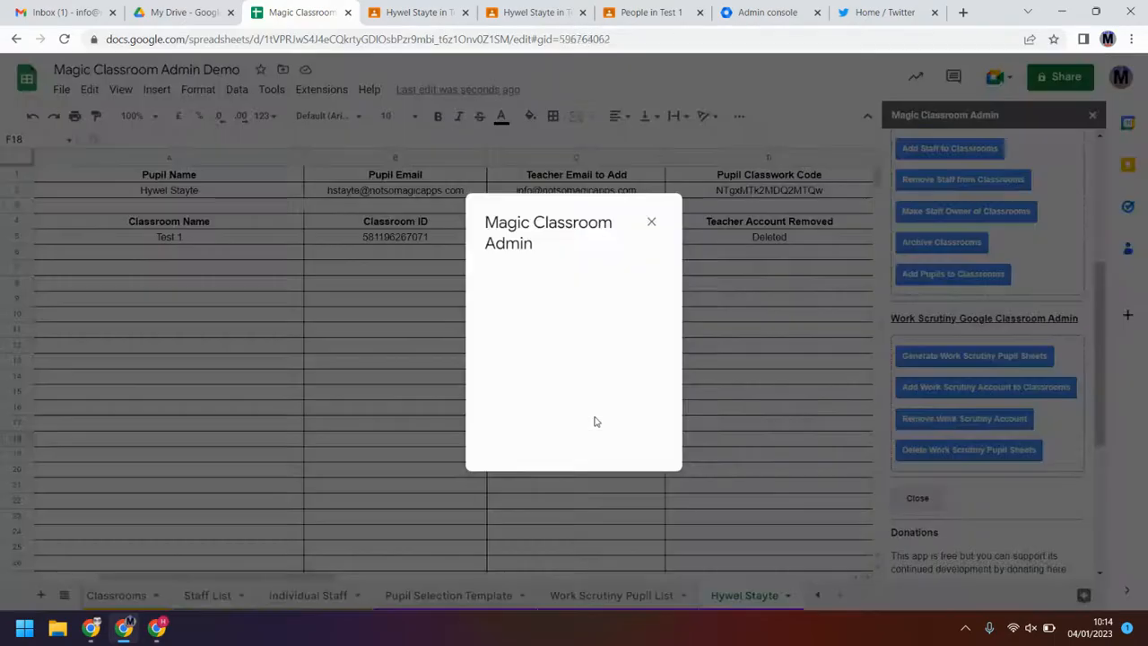
{"action": "left_click", "coordinate": [684, 366]}
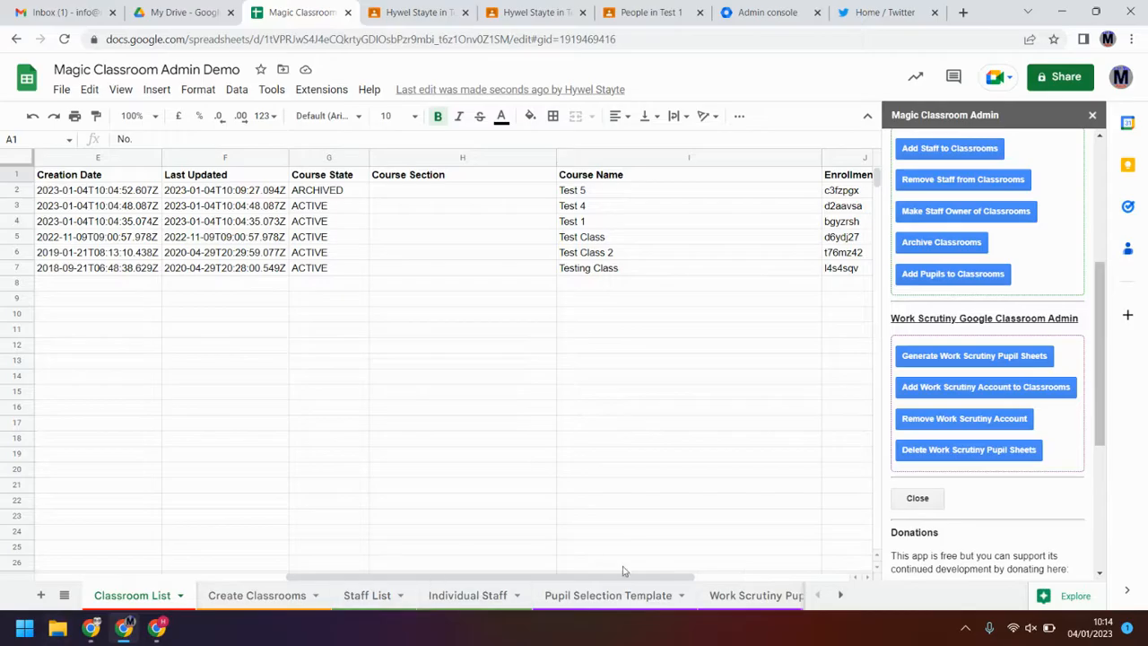
{"action": "left_click", "coordinate": [841, 595]}
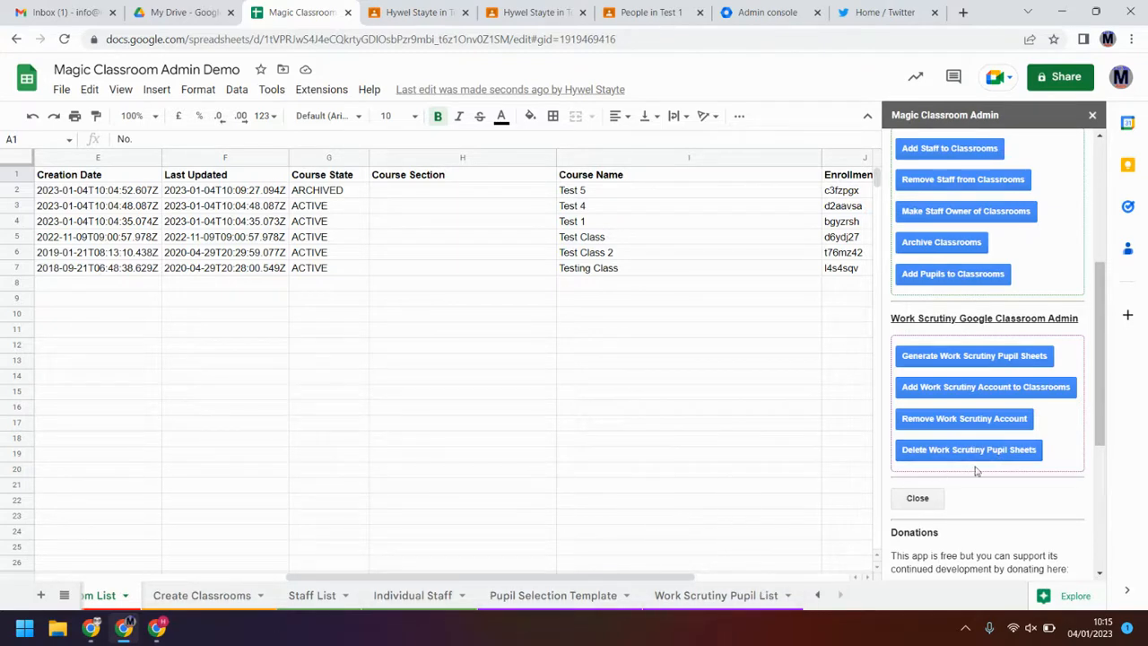
{"action": "scroll", "coordinate": [1021, 409], "scroll_direction": "up", "scroll_amount": 4}
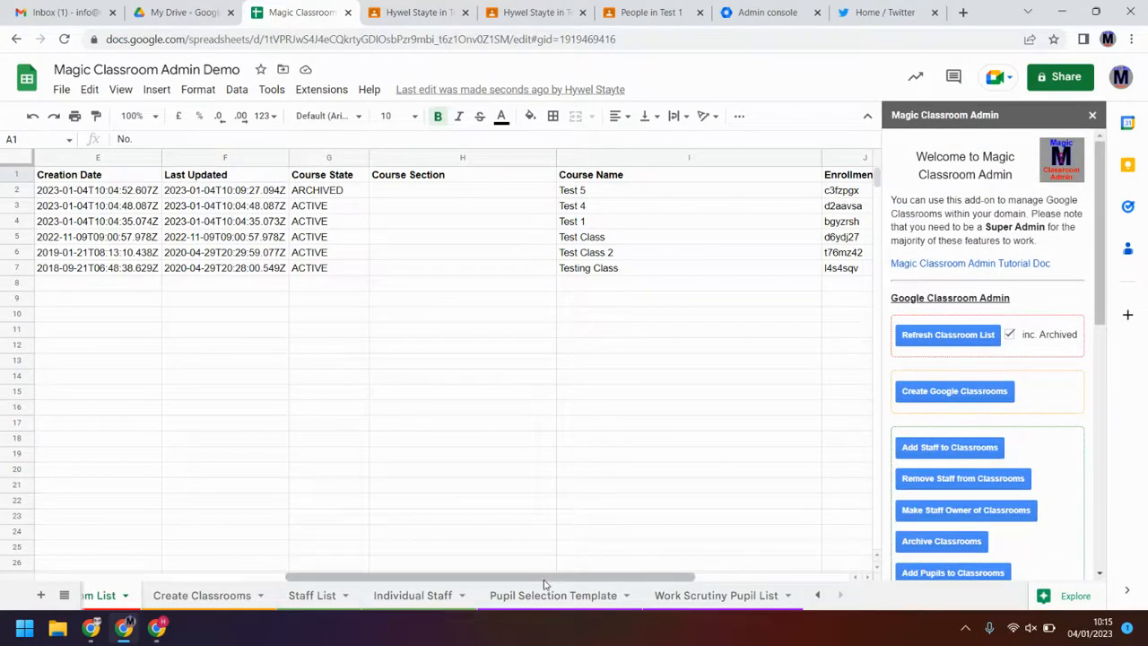
{"action": "left_click_drag", "start_coordinate": [544, 579], "coordinate": [220, 588]}
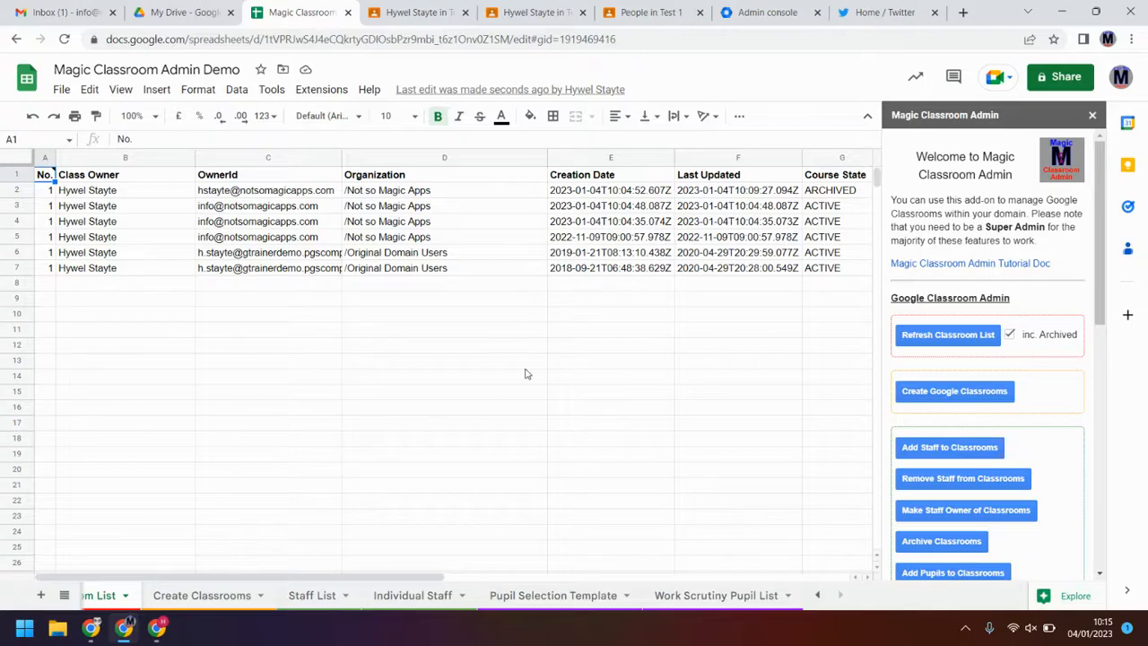